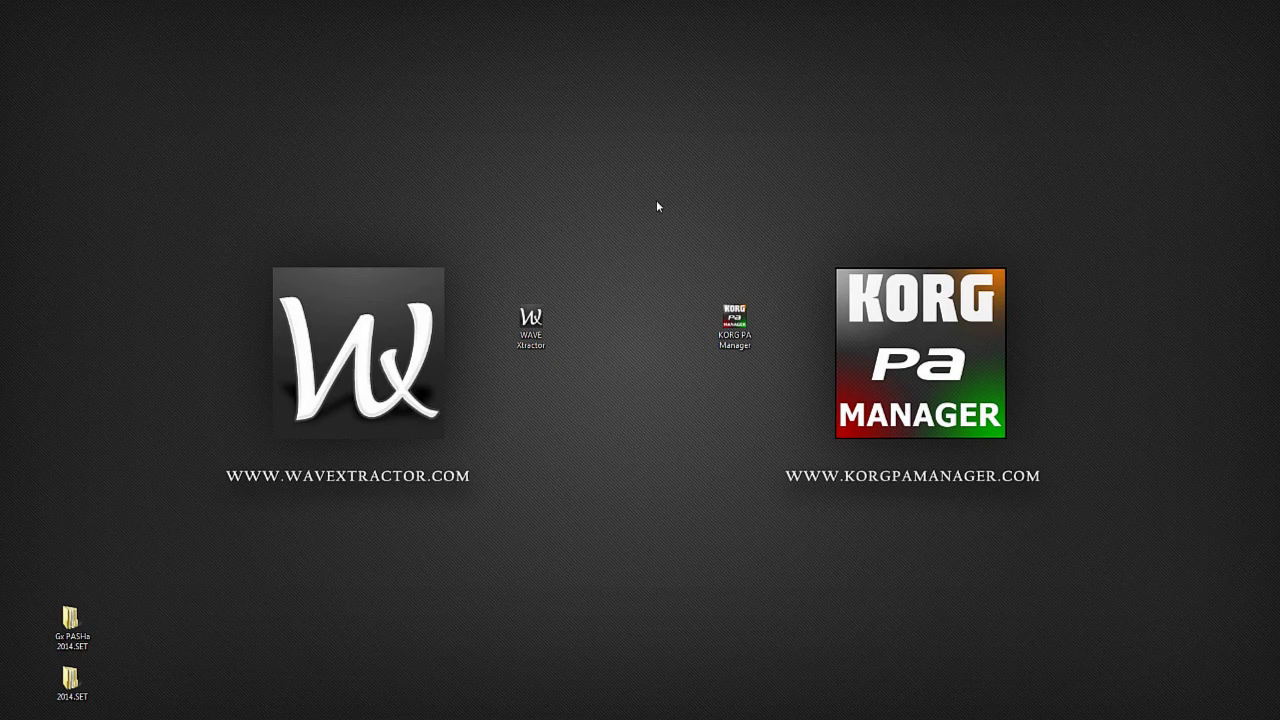
Launch KORG PA Manager and open the Style Manager, cancelling the folder browser.
{"action": "double_click", "coordinate": [734, 325]}
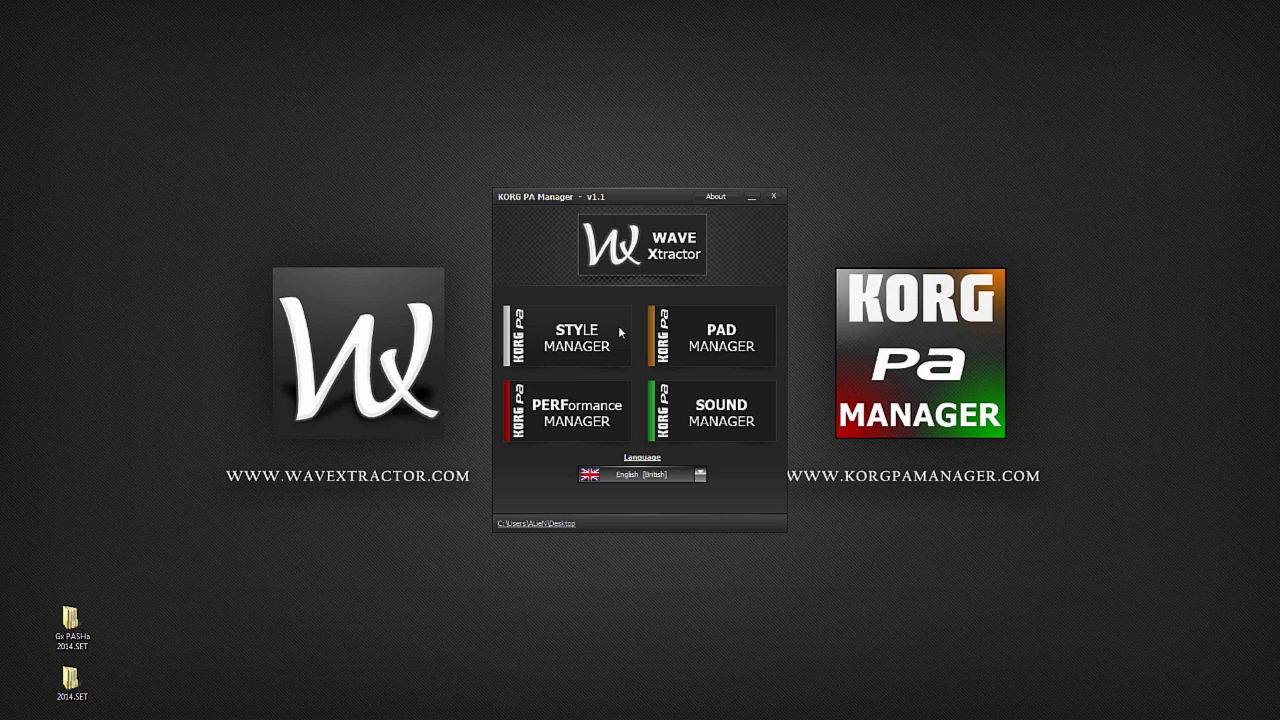
{"action": "left_click", "coordinate": [618, 332]}
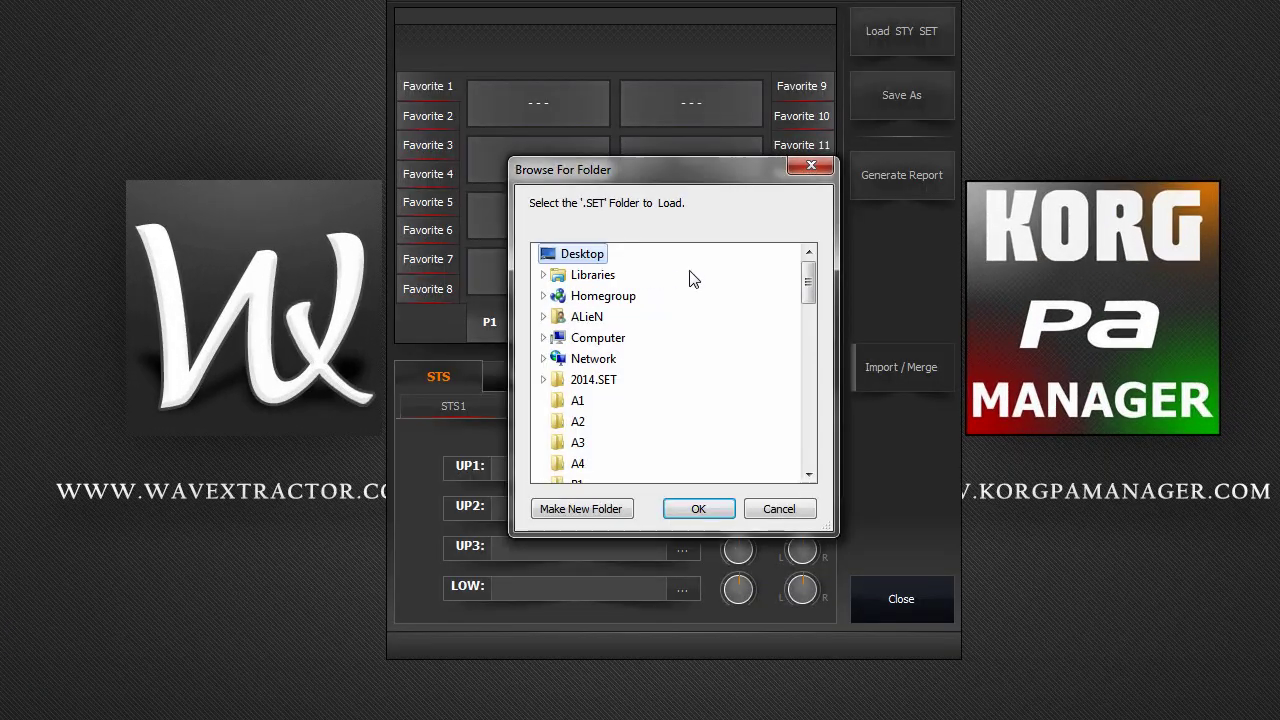
{"action": "left_click_drag", "start_coordinate": [810, 274], "coordinate": [811, 277]}
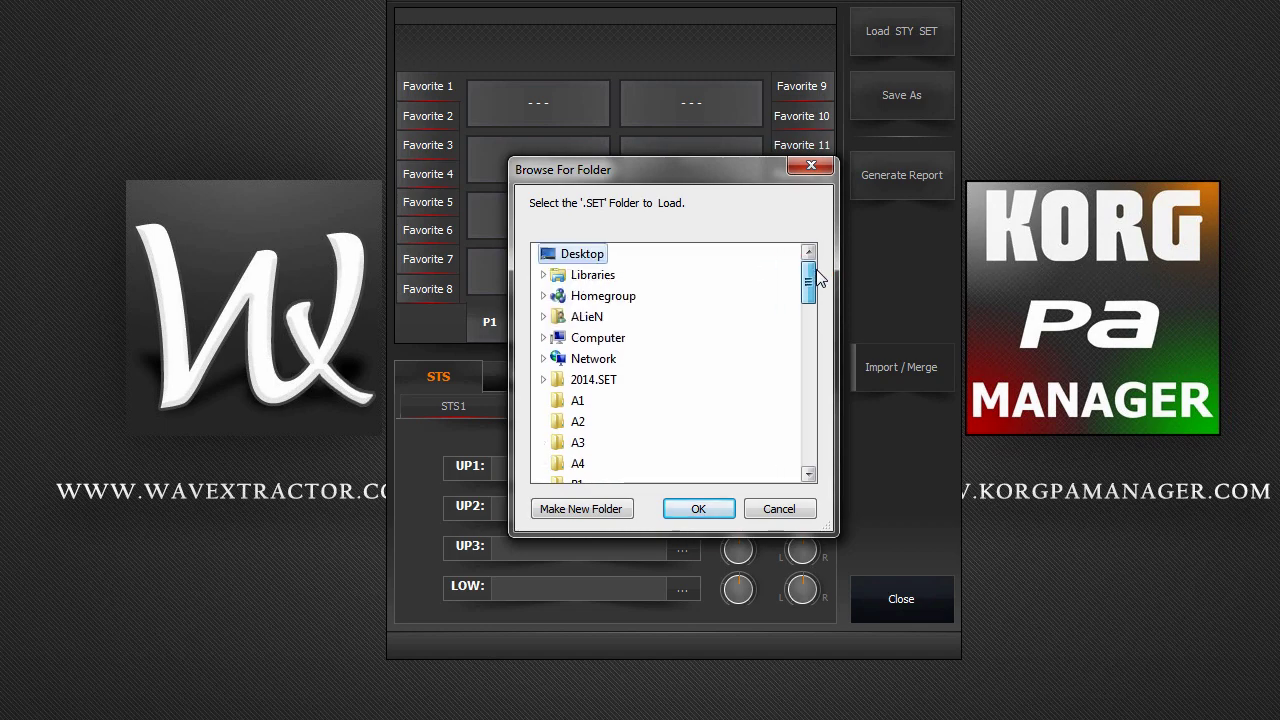
{"action": "left_click", "coordinate": [790, 507]}
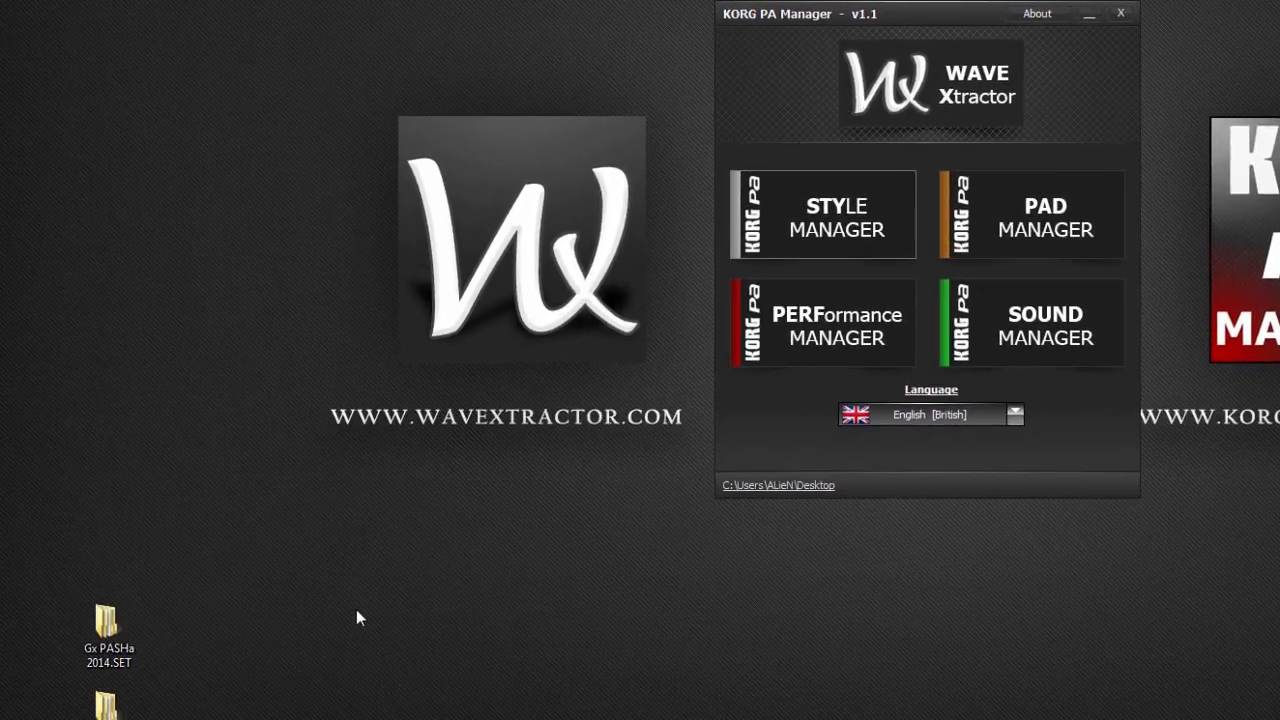
Drag the Gx PASHa 2014.SET folder onto the Style Manager to load it as a style set.
{"action": "left_click_drag", "start_coordinate": [113, 635], "coordinate": [865, 220]}
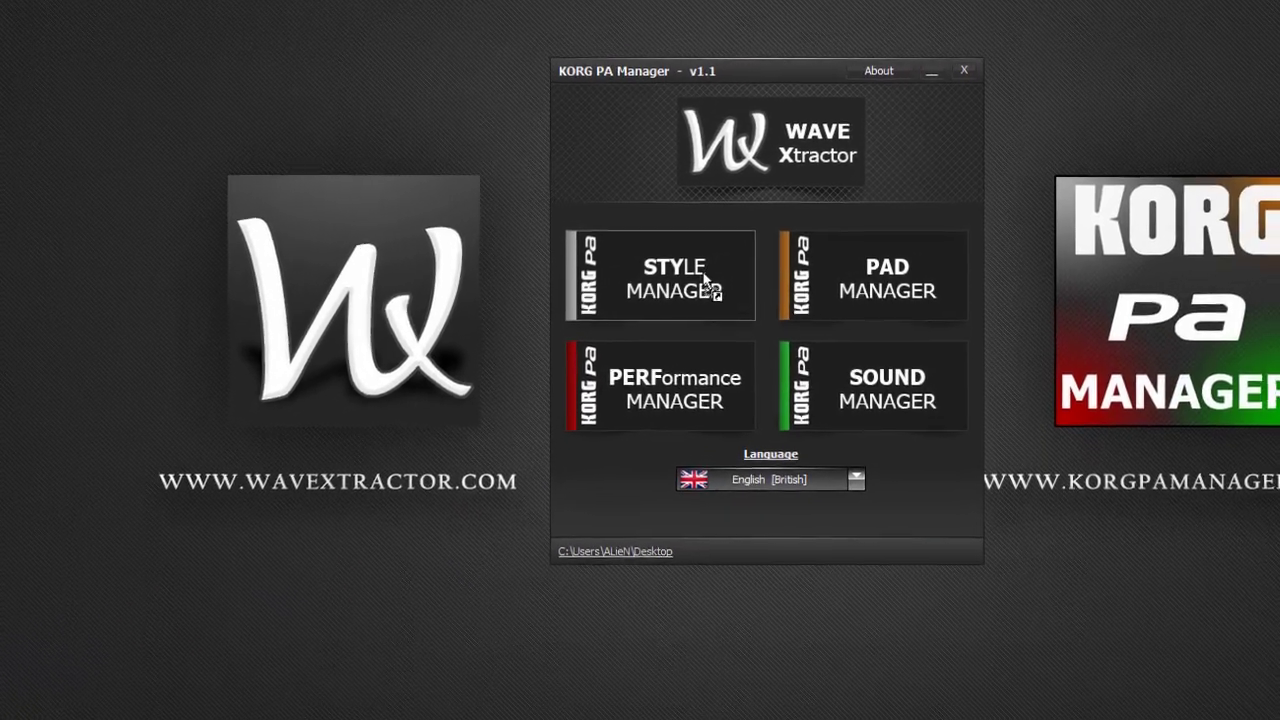
{"action": "left_click_drag", "start_coordinate": [705, 280], "coordinate": [799, 376]}
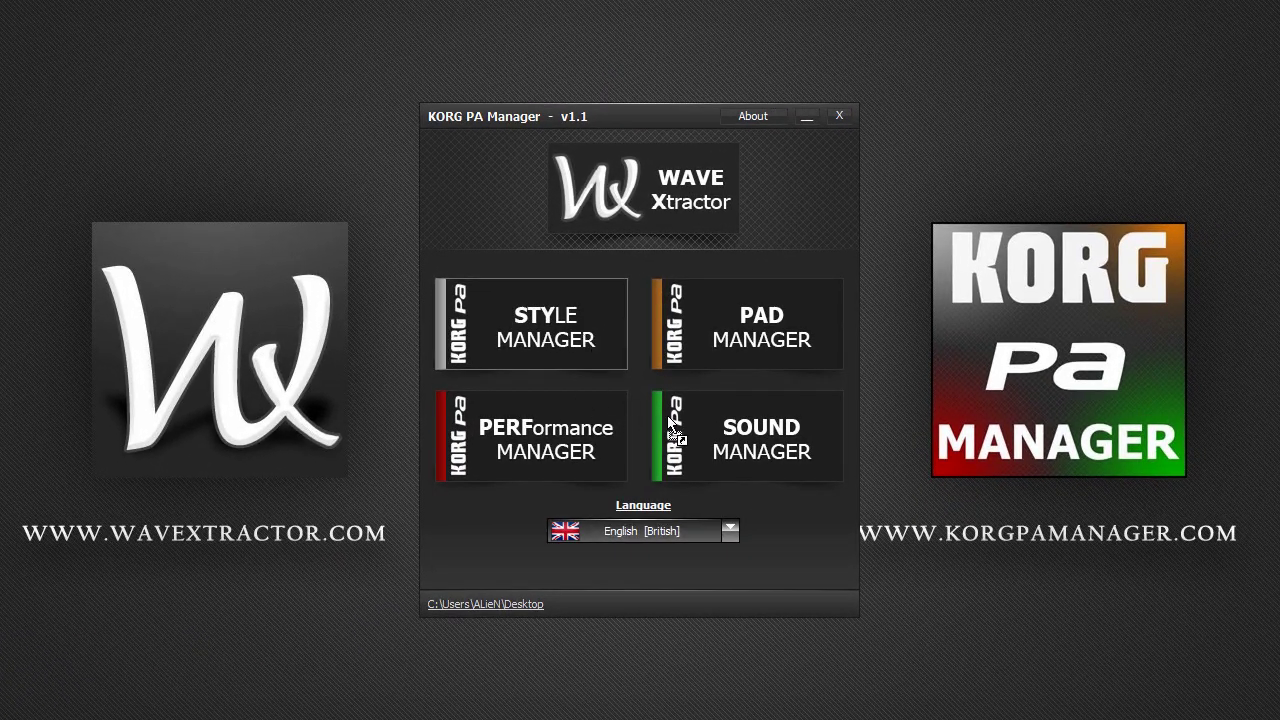
{"action": "left_click_drag", "start_coordinate": [670, 425], "coordinate": [567, 338]}
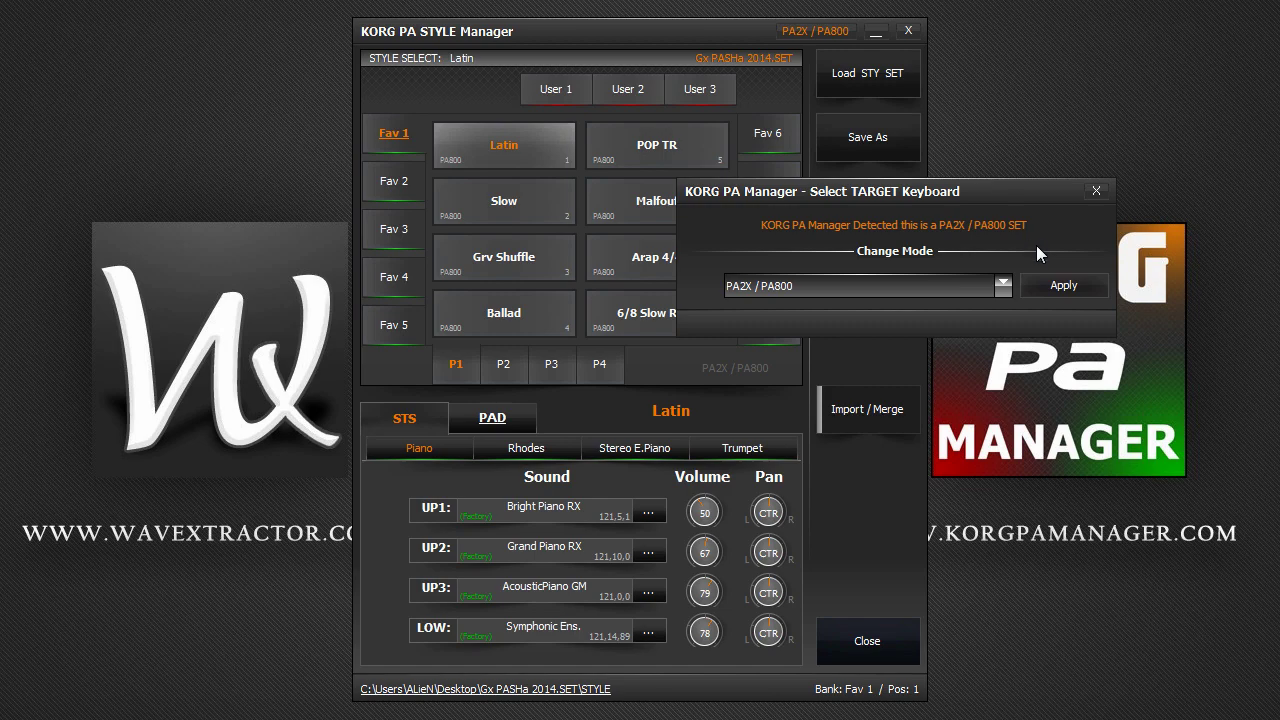
Try the PA1X target, dismiss the 'Cannot select an Older' warning, and keep PA2X / PA800 mode.
{"action": "left_click", "coordinate": [1002, 286]}
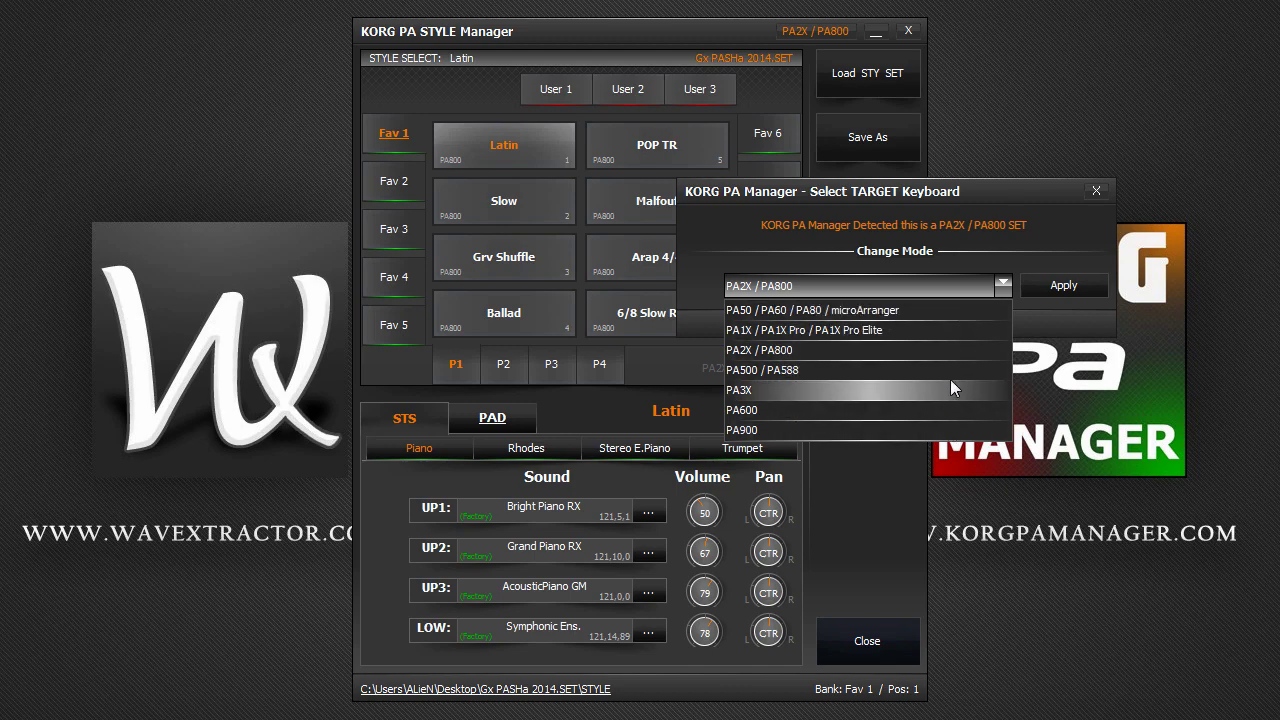
{"action": "left_click", "coordinate": [959, 329]}
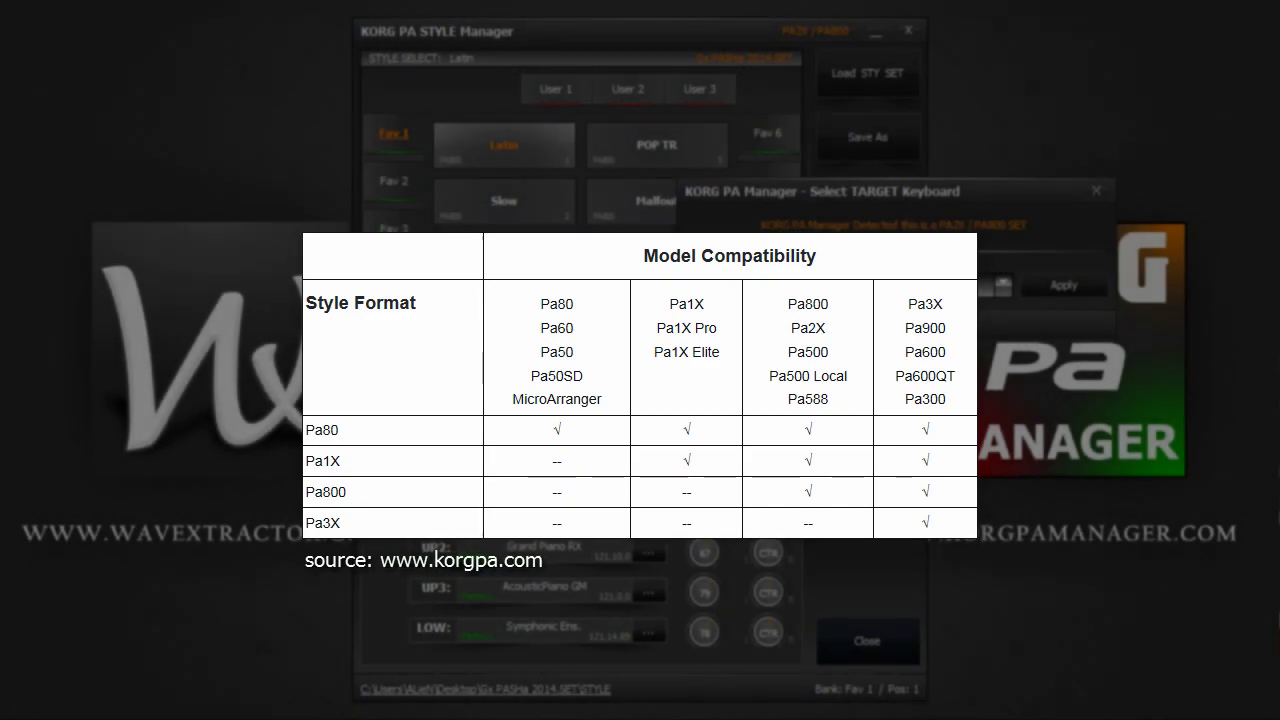
{"action": "left_click", "coordinate": [822, 453]}
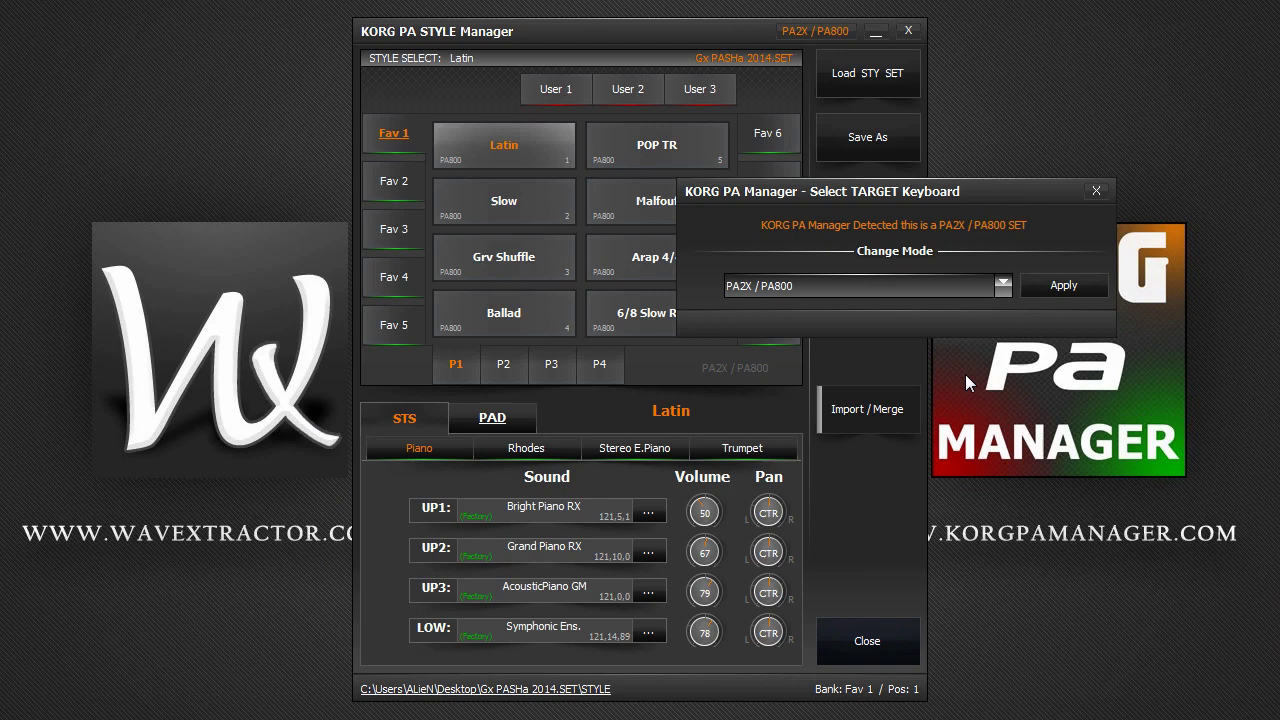
{"action": "left_click", "coordinate": [1055, 289]}
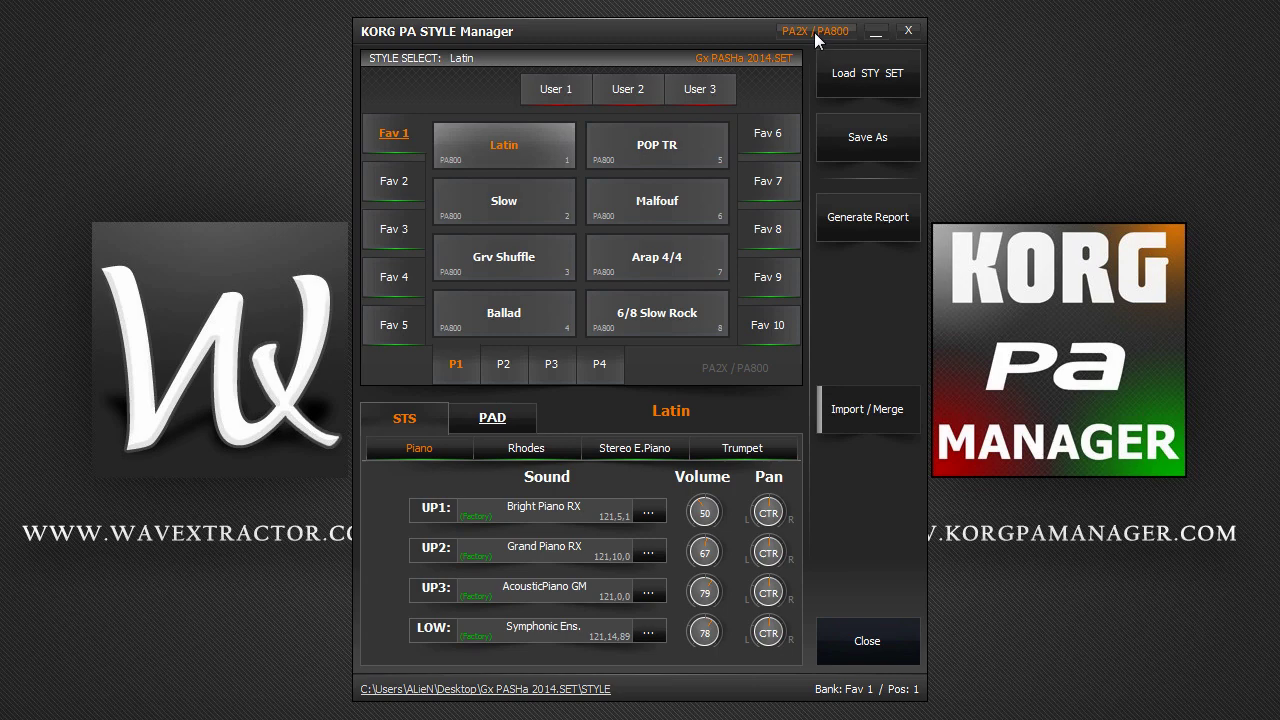
Change the Gx PASHa set's target keyboard from PA2X / PA800 to PA3X and apply it.
{"action": "left_click", "coordinate": [814, 32]}
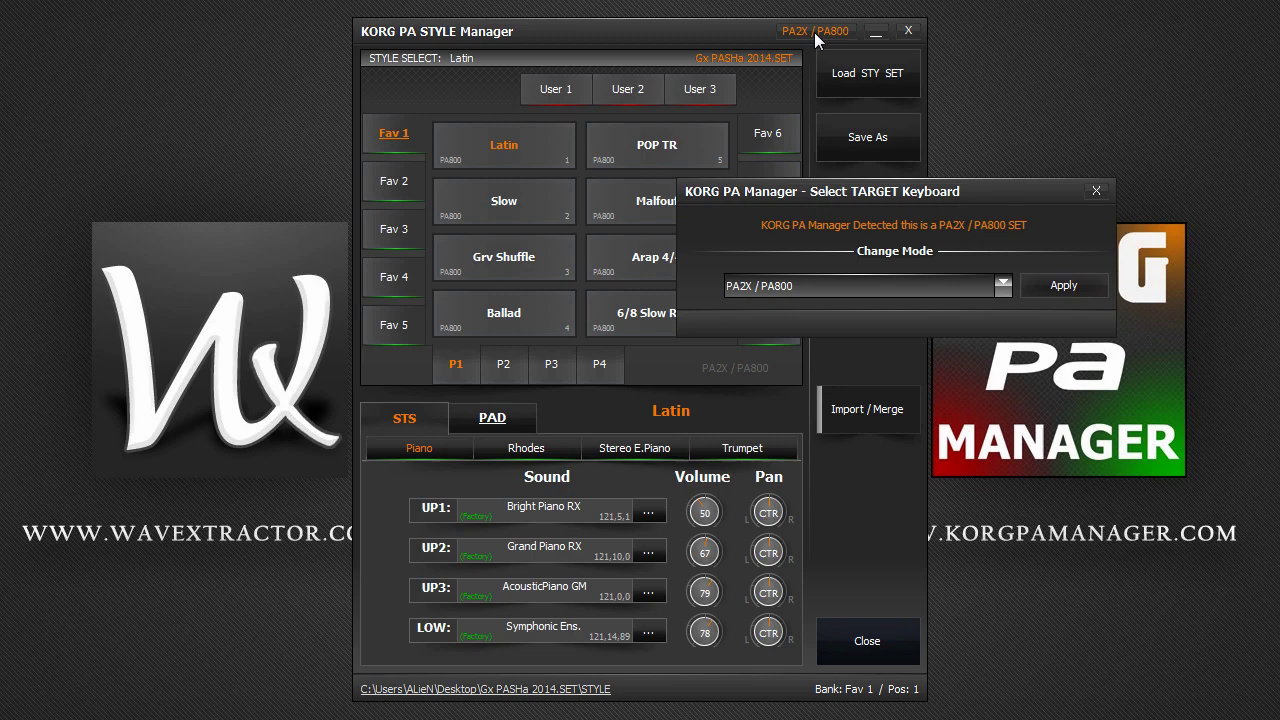
{"action": "left_click", "coordinate": [960, 285]}
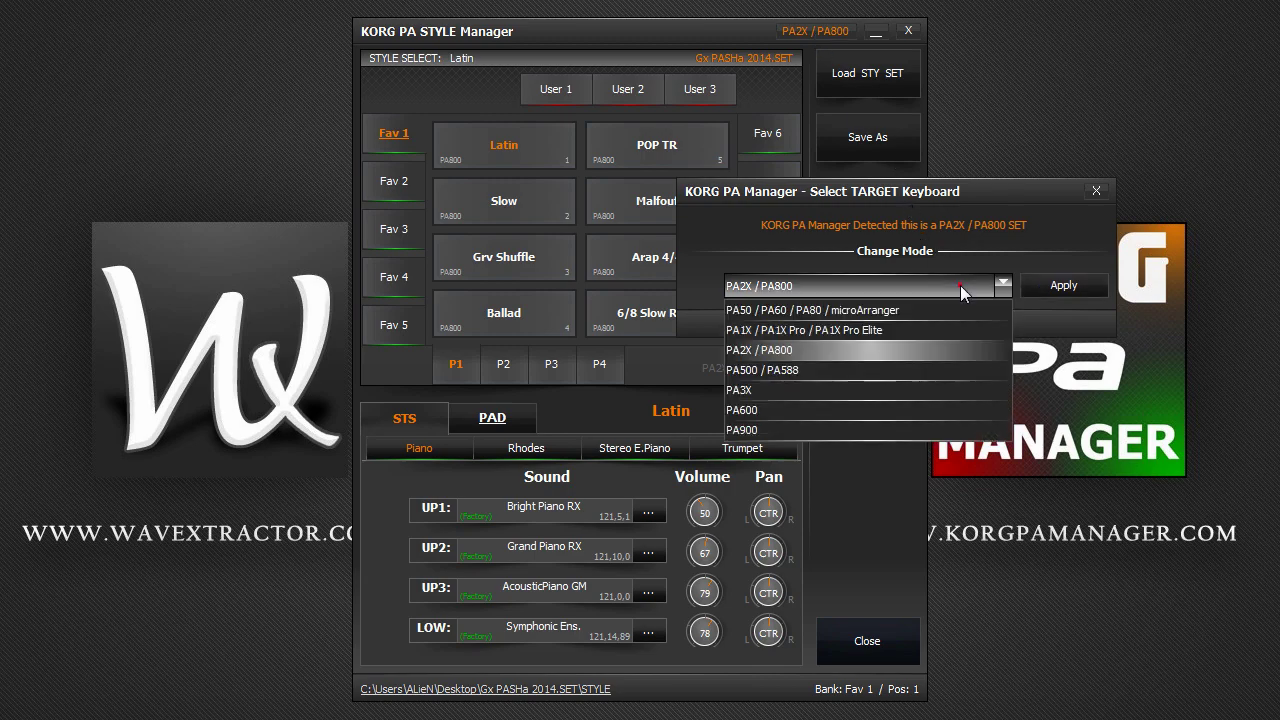
{"action": "left_click", "coordinate": [914, 392]}
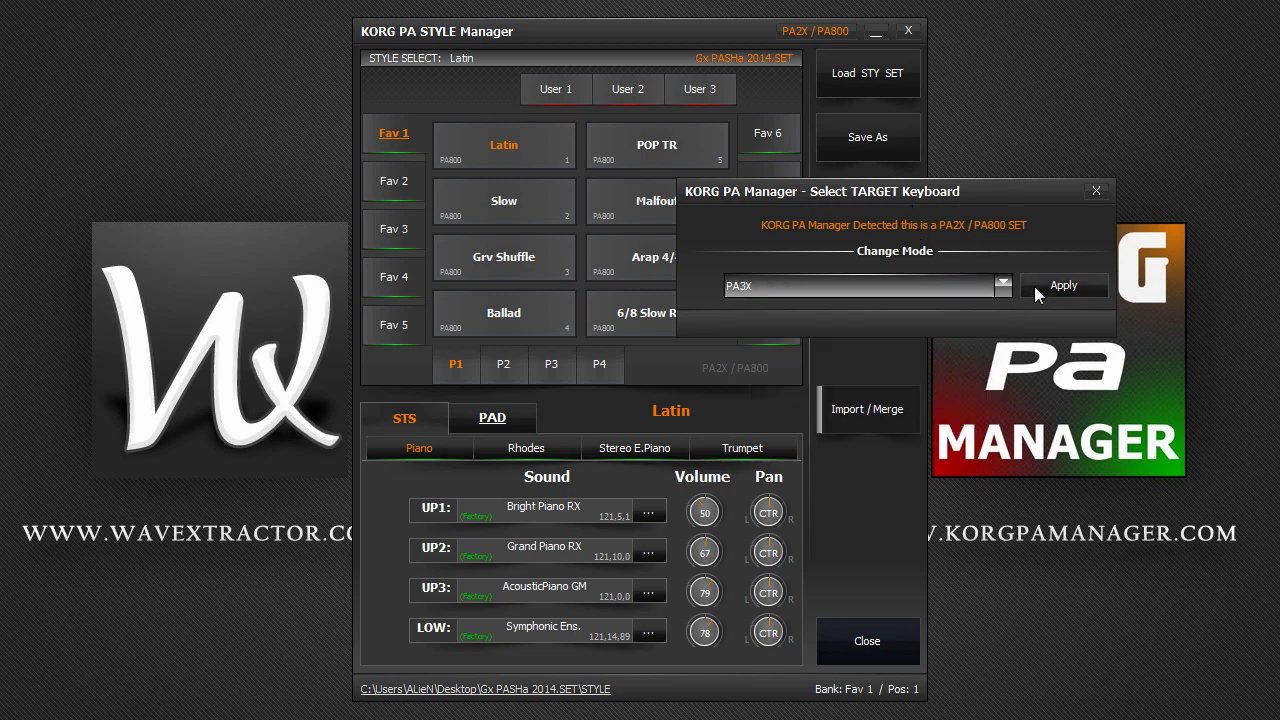
{"action": "left_click", "coordinate": [1034, 286]}
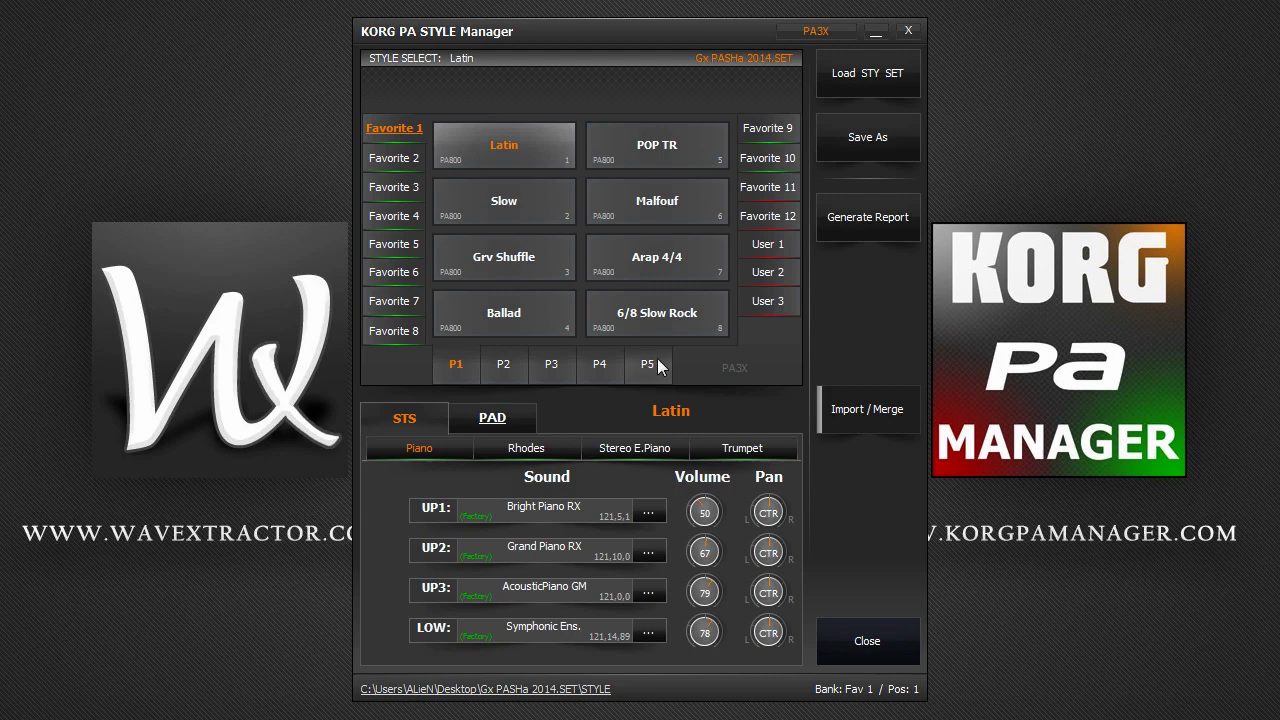
Check the Favorite 11 and 12 banks, then apply PA3X as the target keyboard for 2014.SET.
{"action": "left_click", "coordinate": [776, 190]}
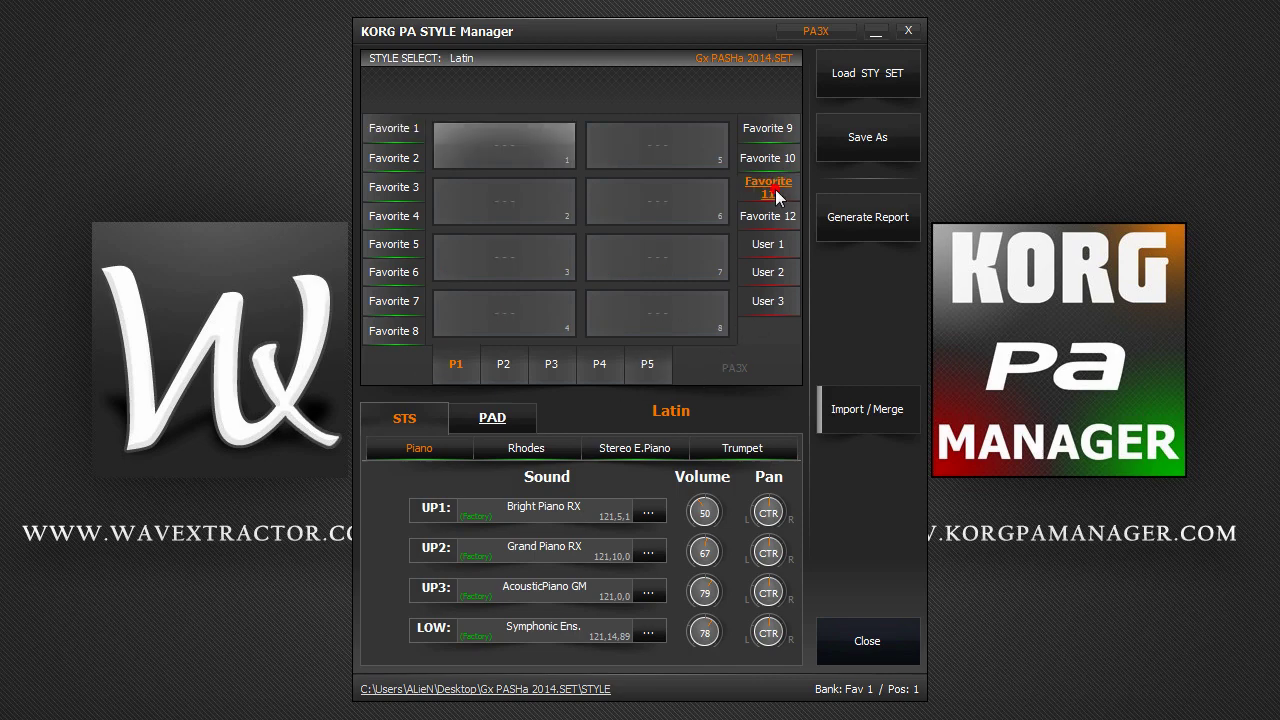
{"action": "left_click", "coordinate": [768, 217]}
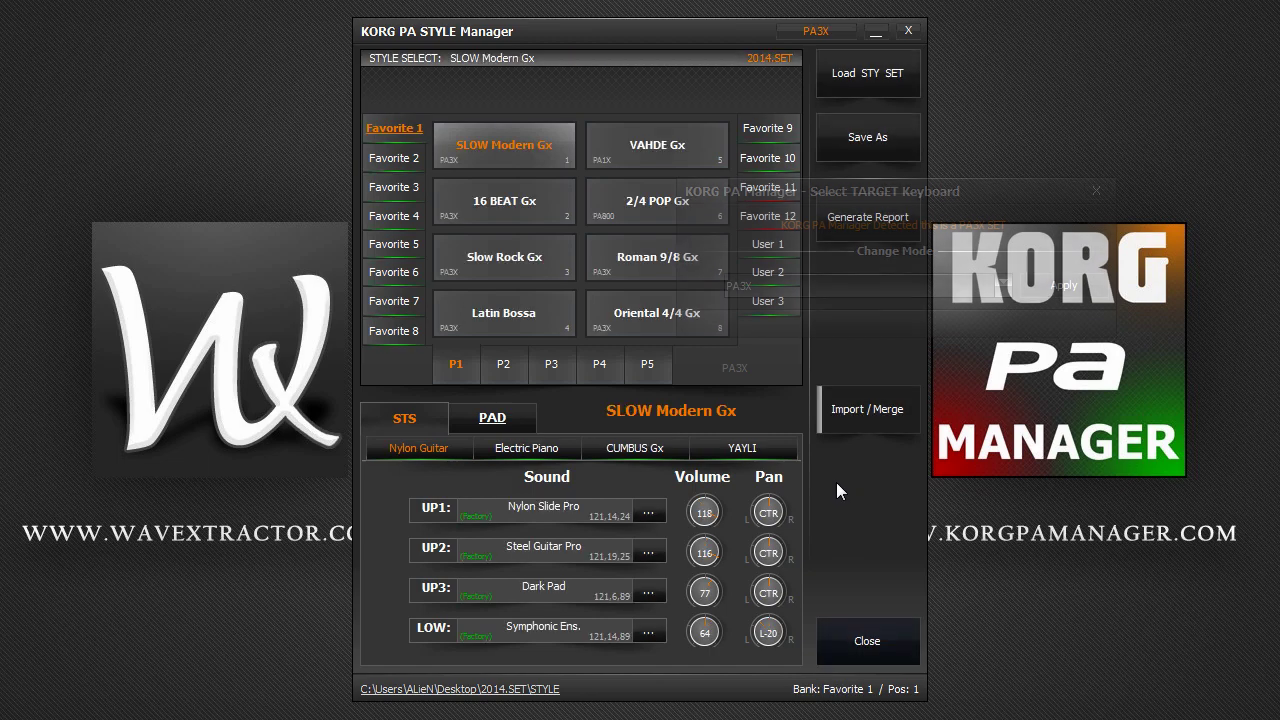
{"action": "left_click", "coordinate": [1042, 289]}
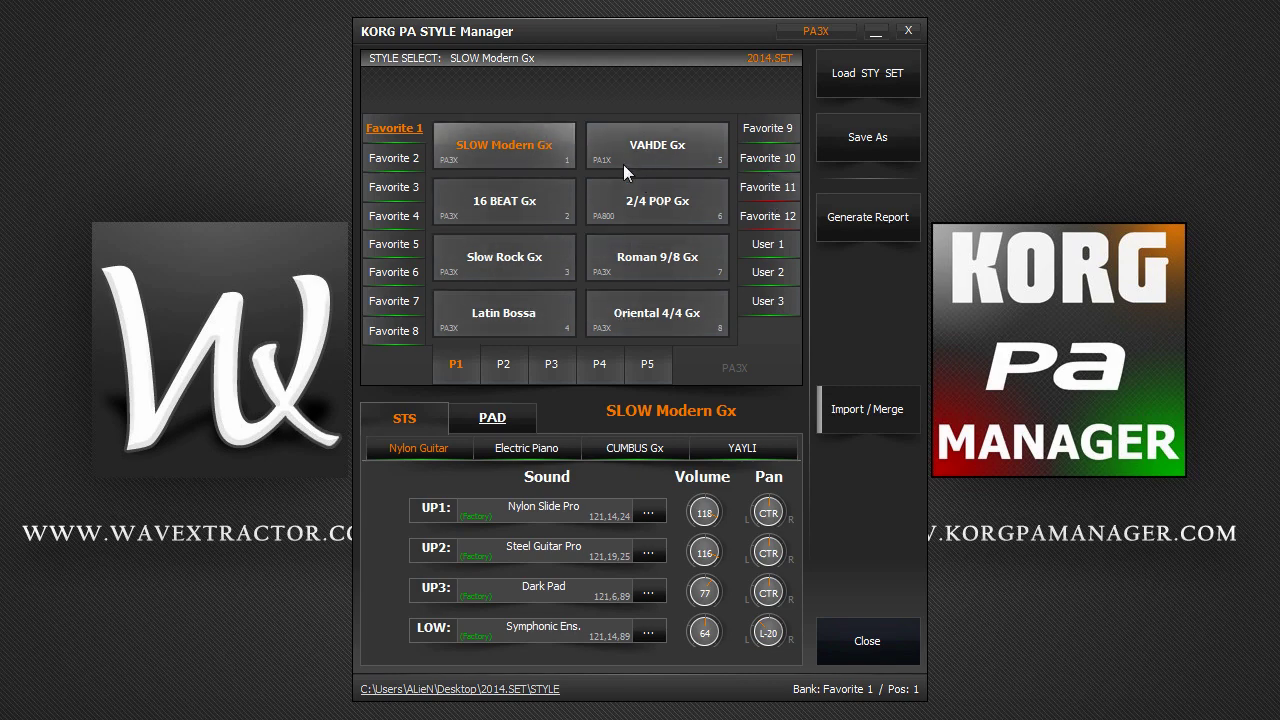
Browse Favorite 11 pages P1–P5, then return to Favorite 1.
{"action": "left_click", "coordinate": [783, 187]}
{"action": "left_click", "coordinate": [504, 364]}
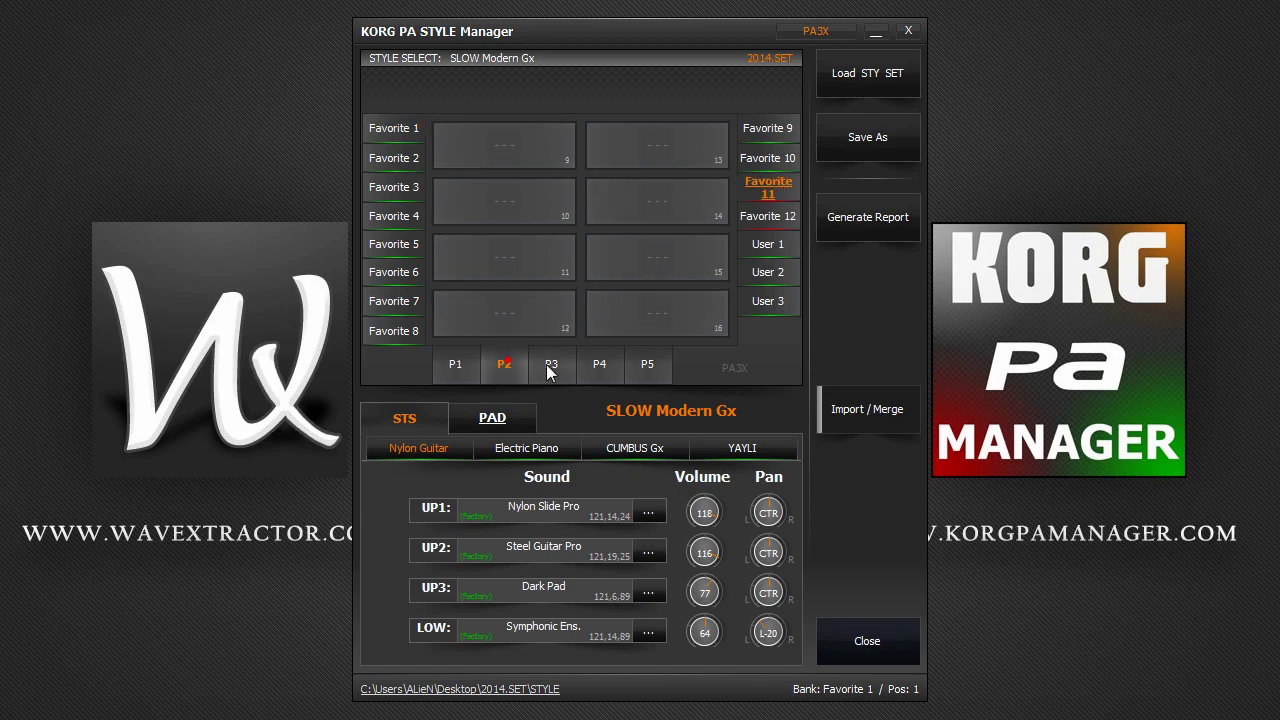
{"action": "left_click", "coordinate": [551, 364]}
{"action": "left_click", "coordinate": [599, 364]}
{"action": "left_click", "coordinate": [647, 364]}
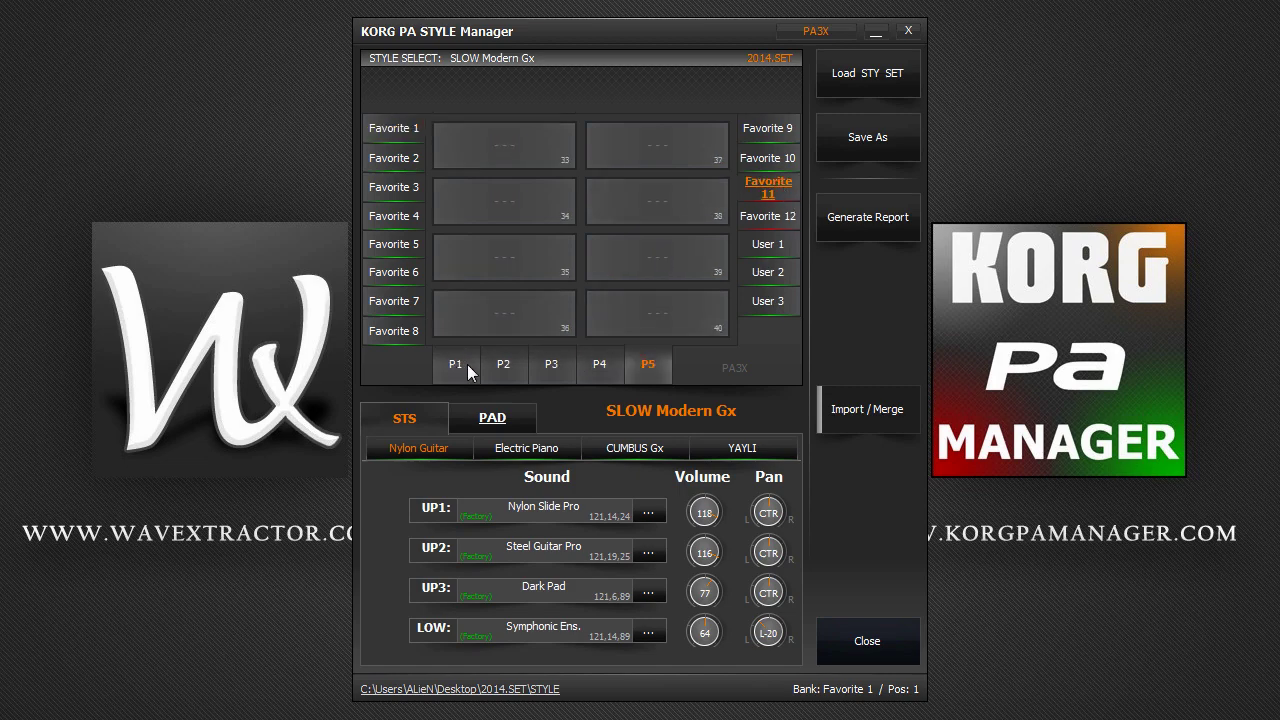
{"action": "left_click", "coordinate": [467, 364]}
{"action": "left_click", "coordinate": [407, 140]}
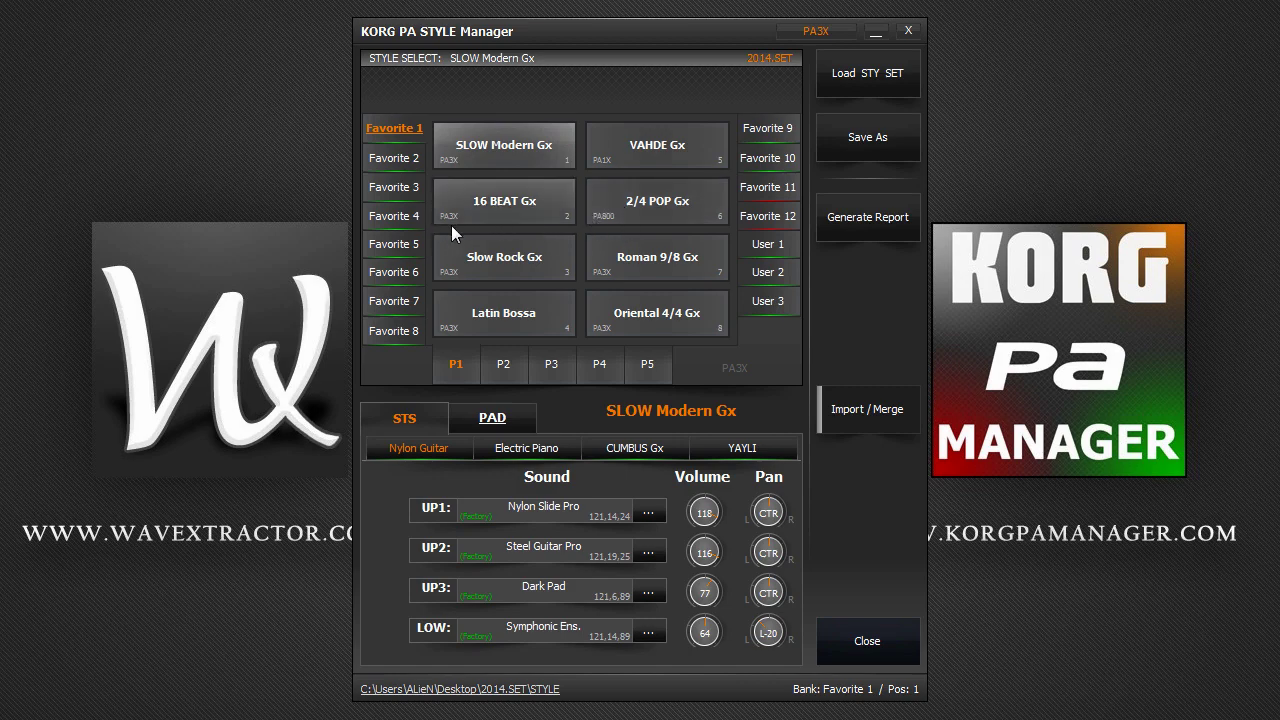
Swap SLOW Modern Gx with 16 BEAT Gx.
{"action": "right_click", "coordinate": [573, 125]}
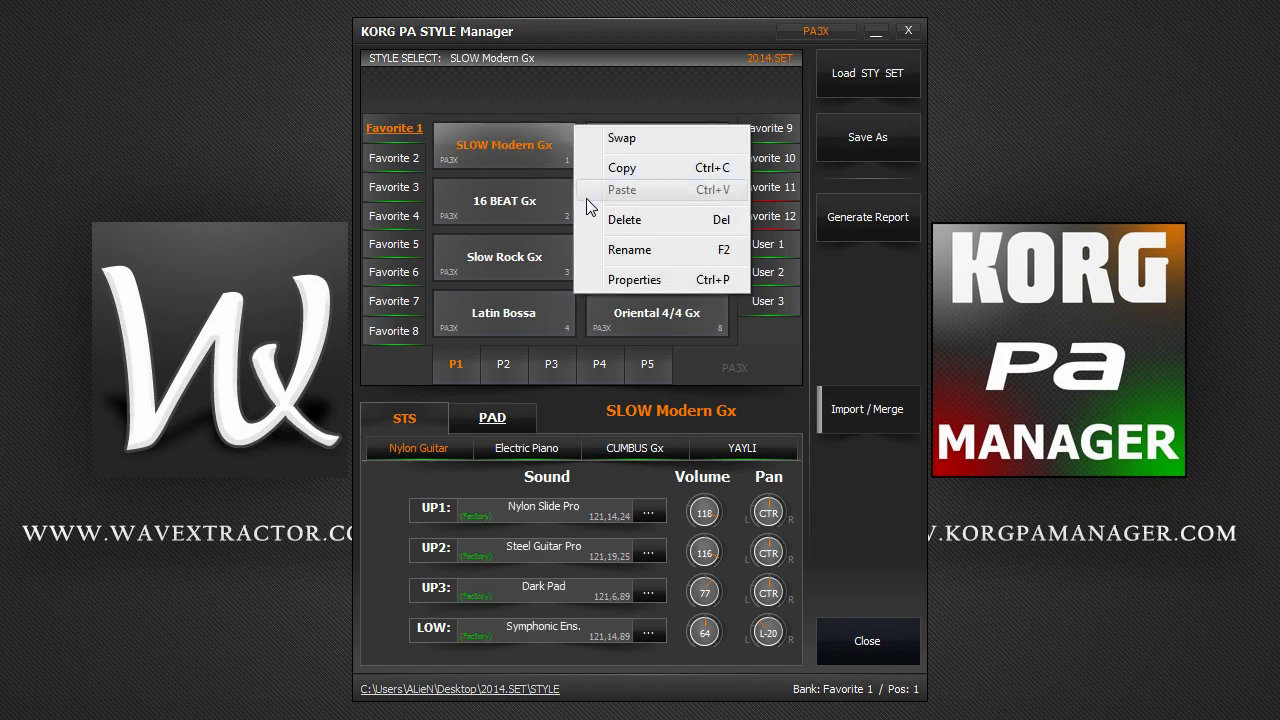
{"action": "left_click", "coordinate": [590, 121]}
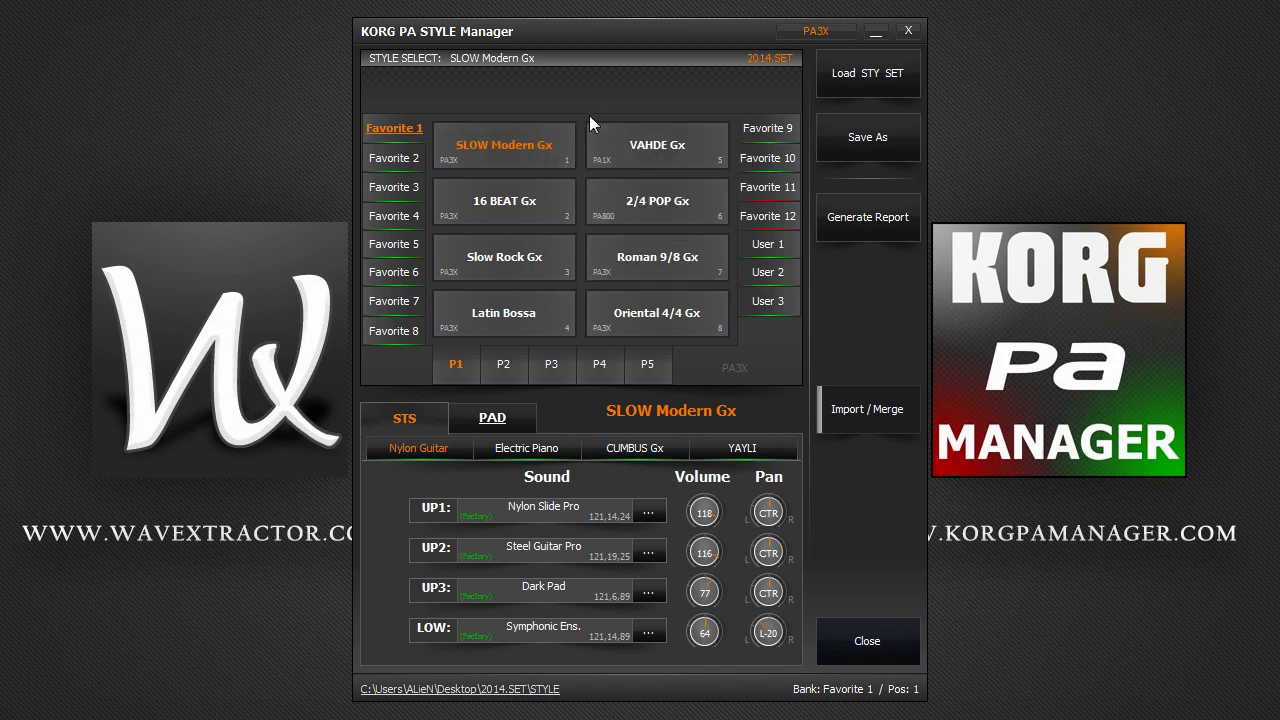
{"action": "right_click", "coordinate": [577, 139]}
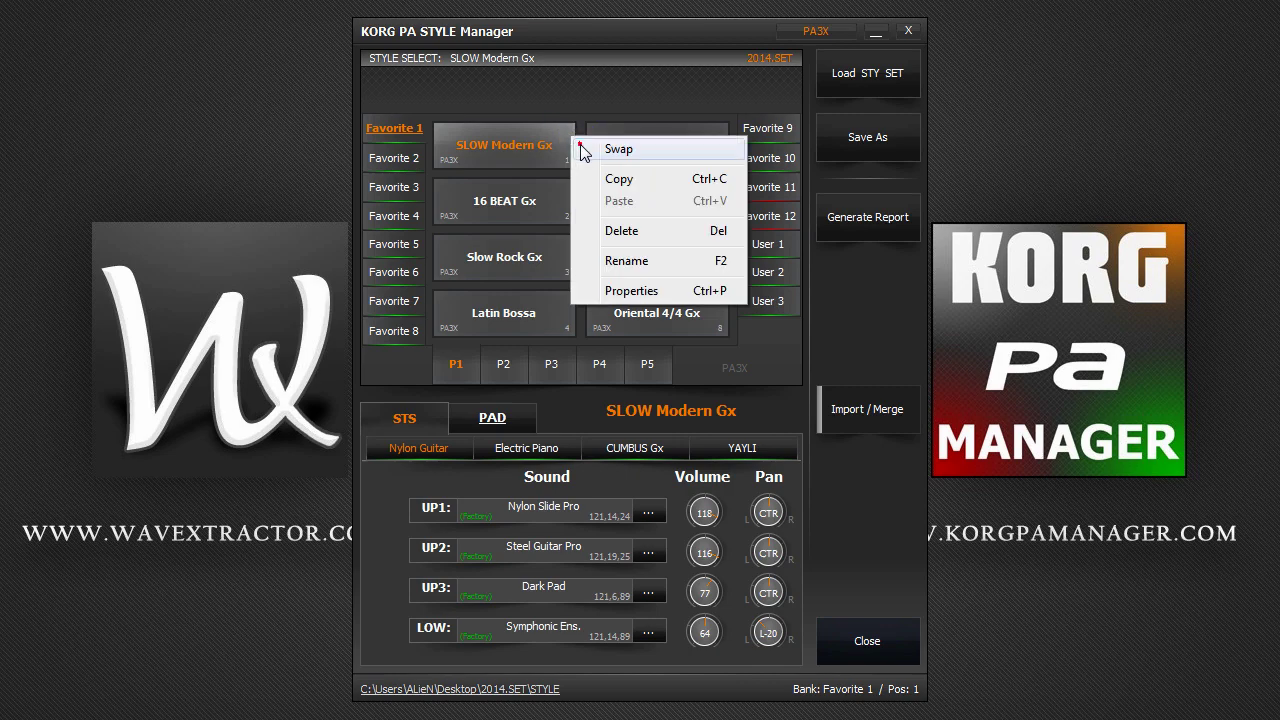
{"action": "left_click", "coordinate": [583, 149]}
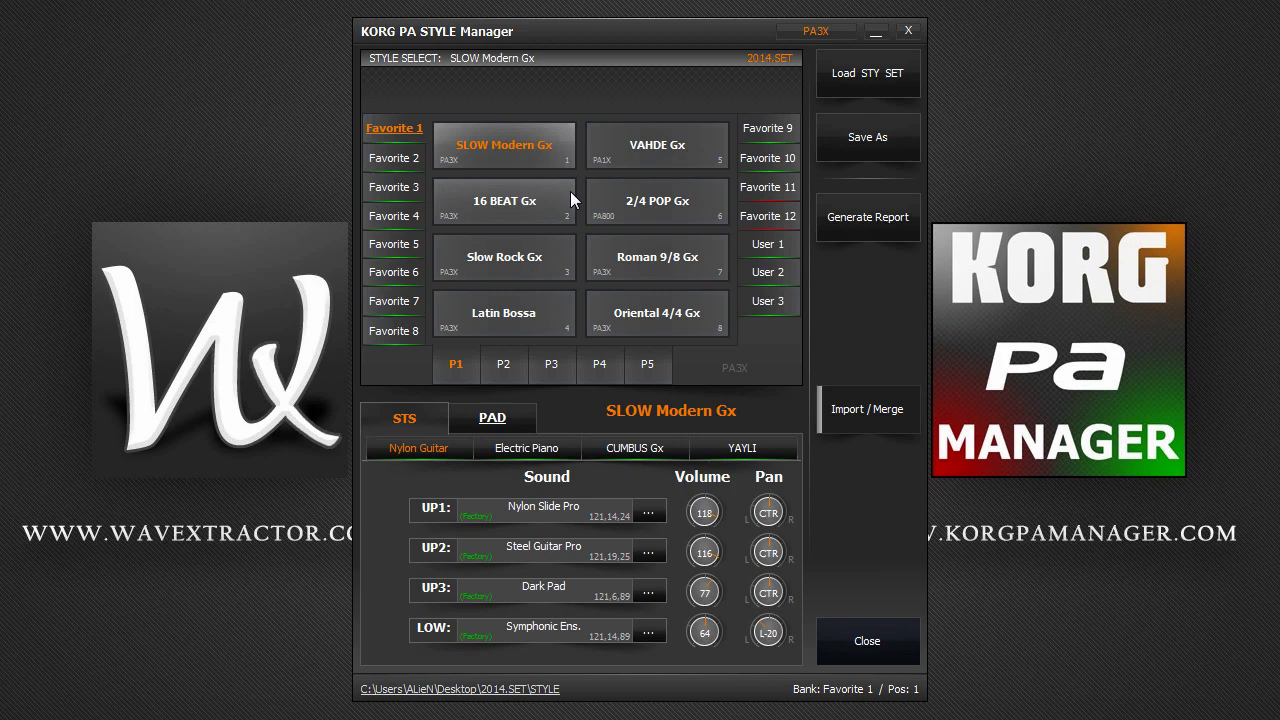
{"action": "right_click", "coordinate": [571, 193]}
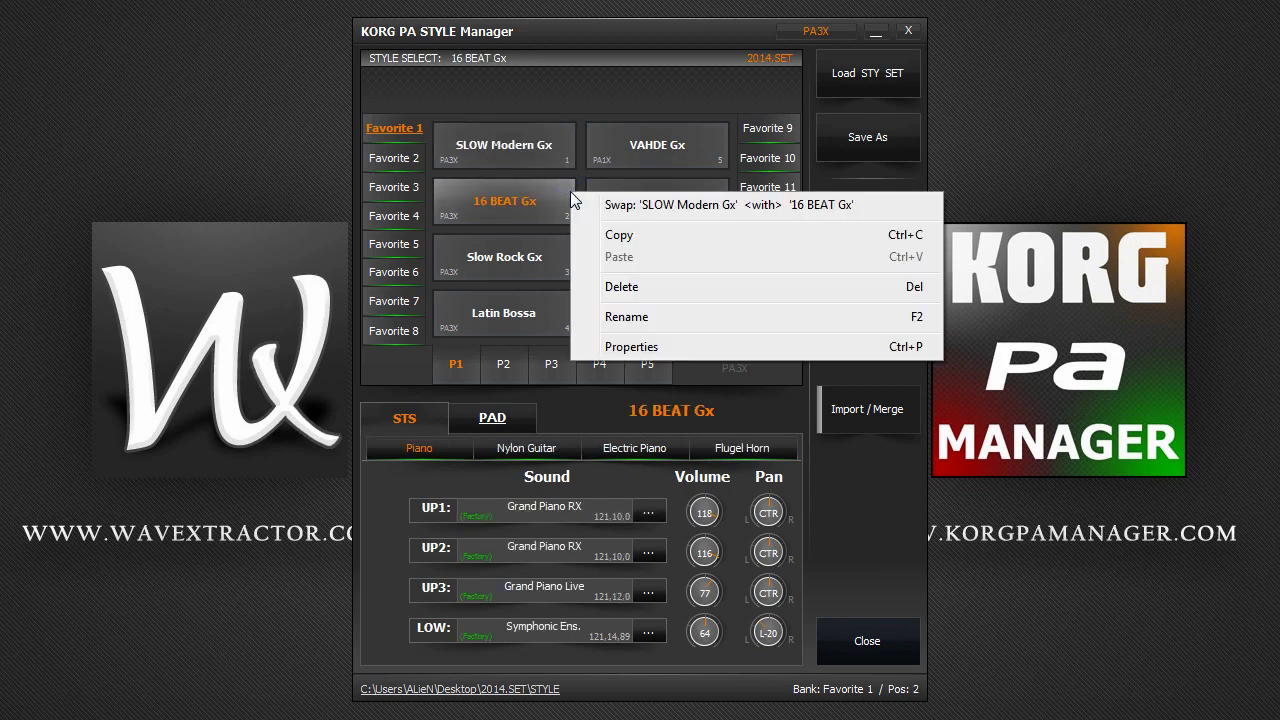
{"action": "left_click", "coordinate": [585, 205]}
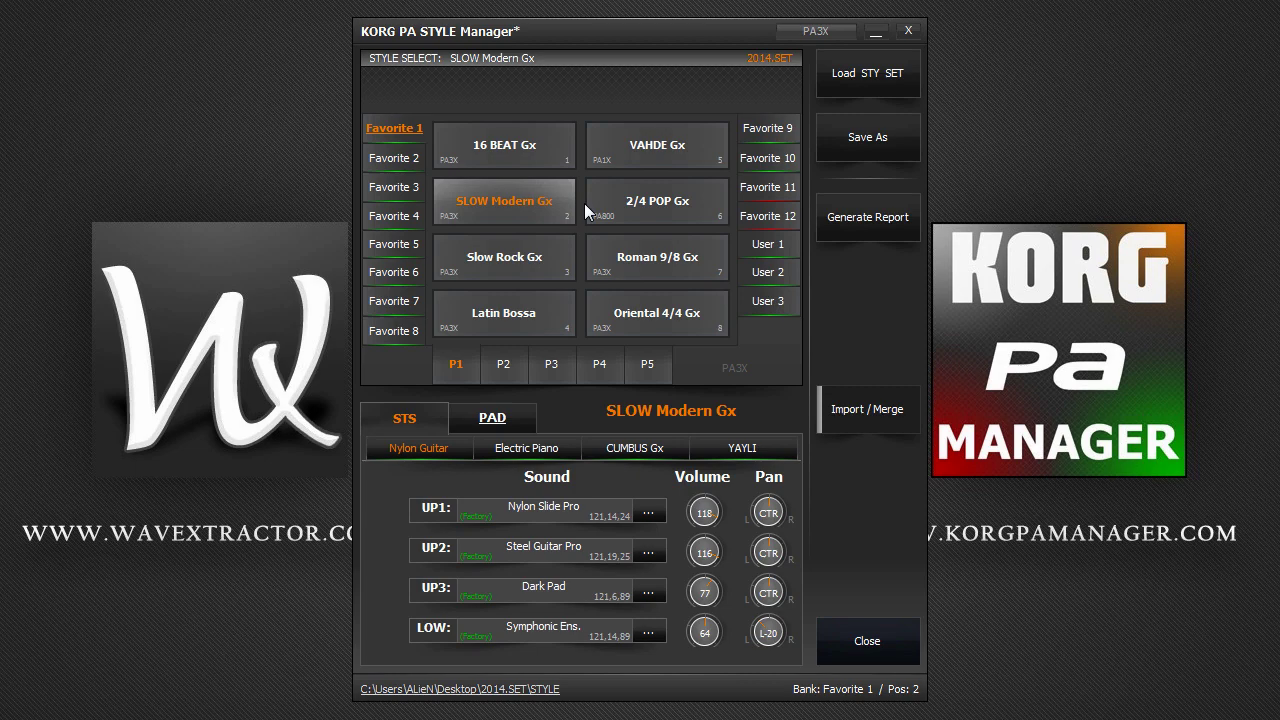
Swap Slow Rock Gx into New Rock's slot 4 in Favorite 9.
{"action": "right_click", "coordinate": [569, 257]}
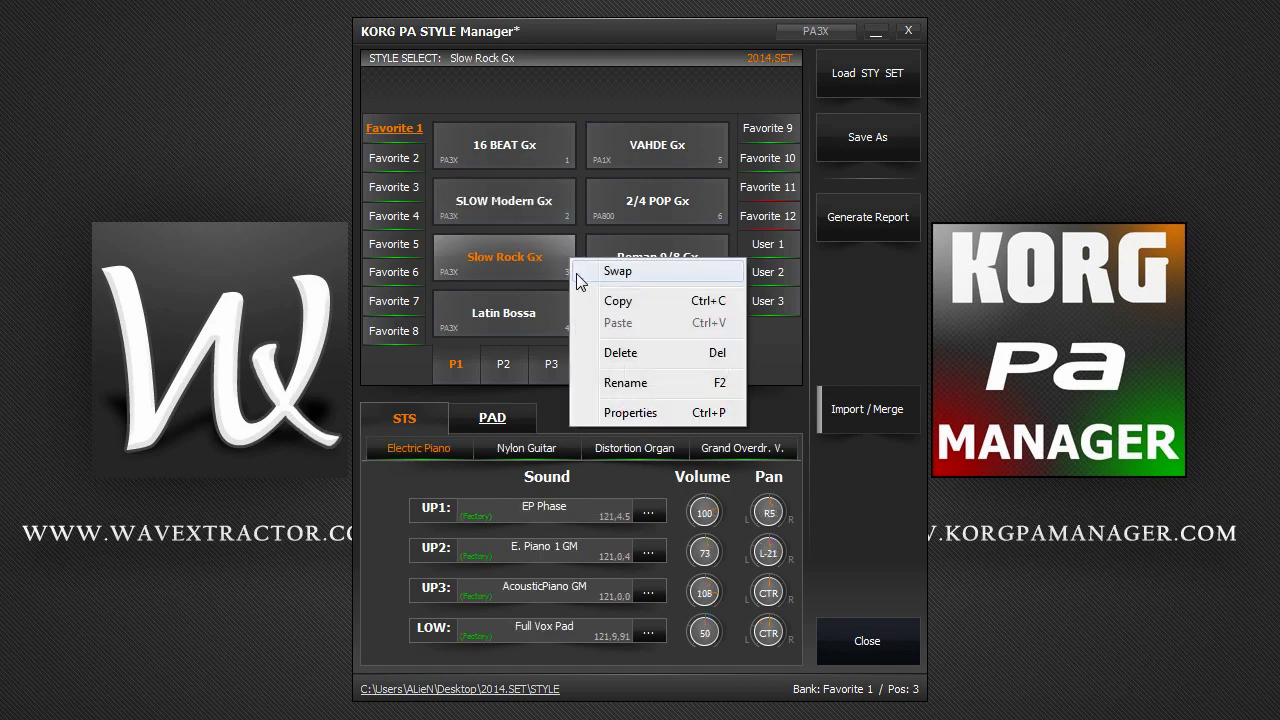
{"action": "left_click", "coordinate": [579, 271]}
{"action": "left_click", "coordinate": [755, 130]}
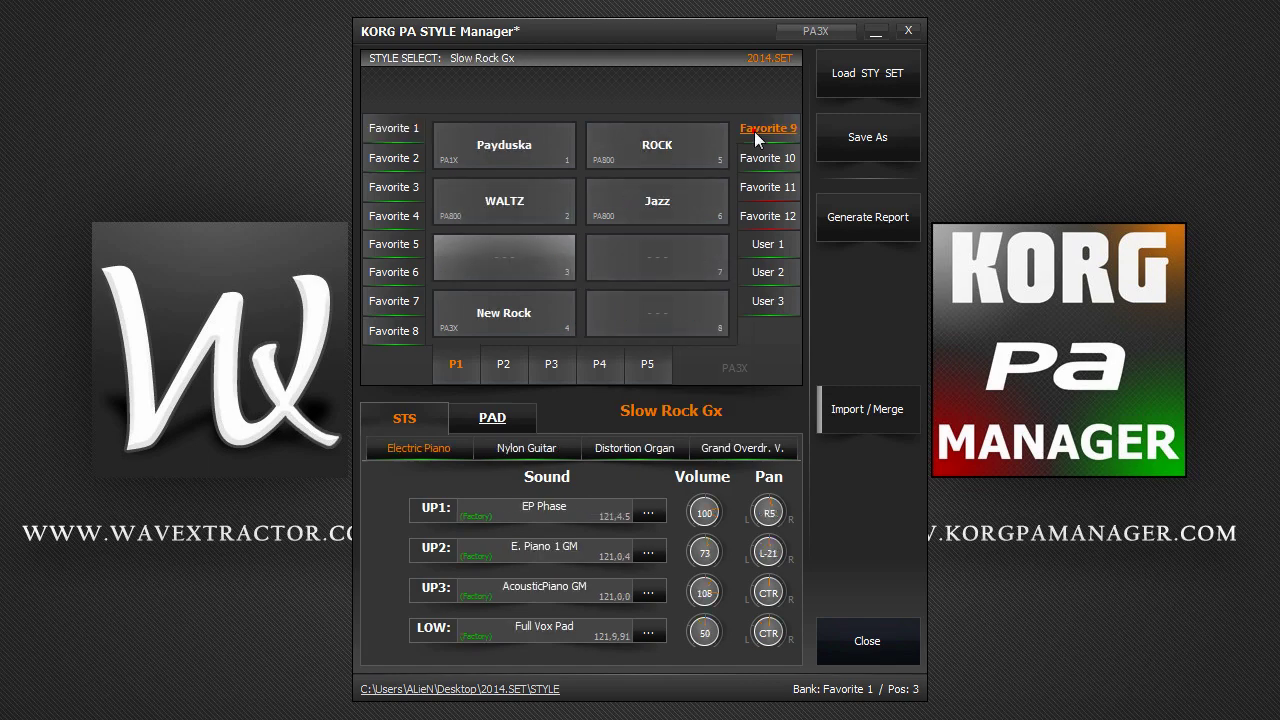
{"action": "right_click", "coordinate": [560, 308]}
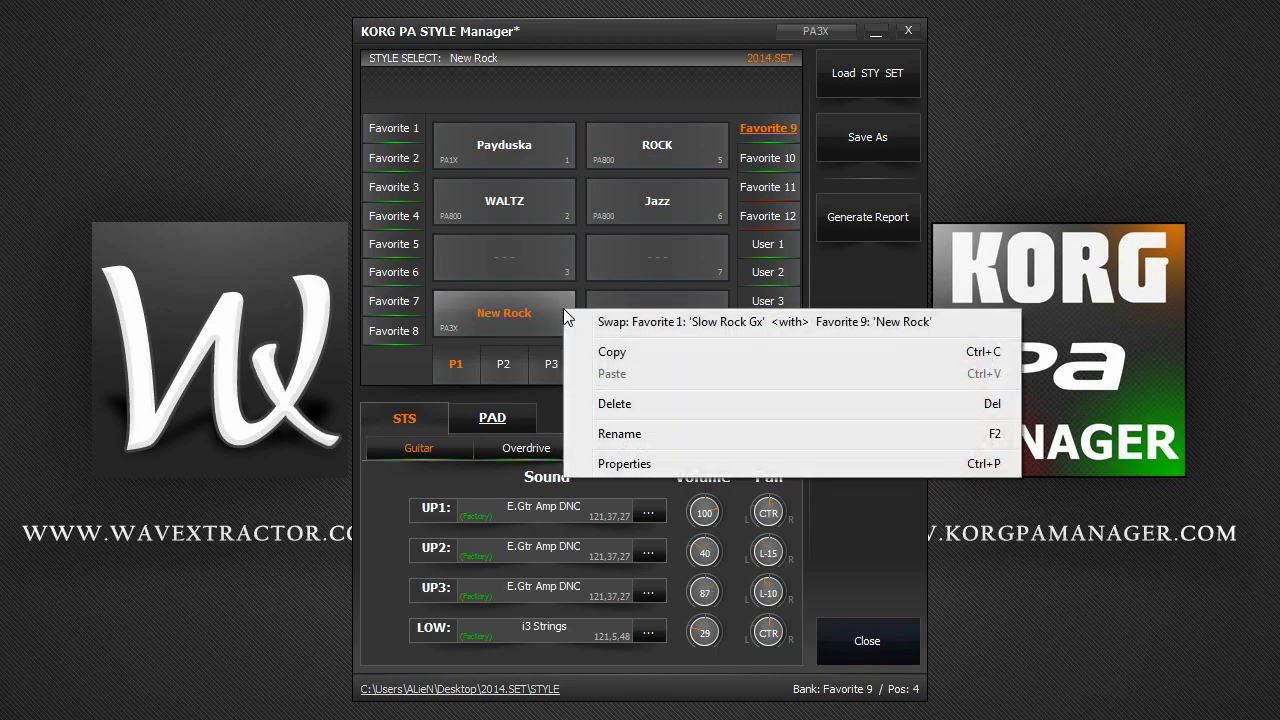
{"action": "left_click", "coordinate": [587, 322]}
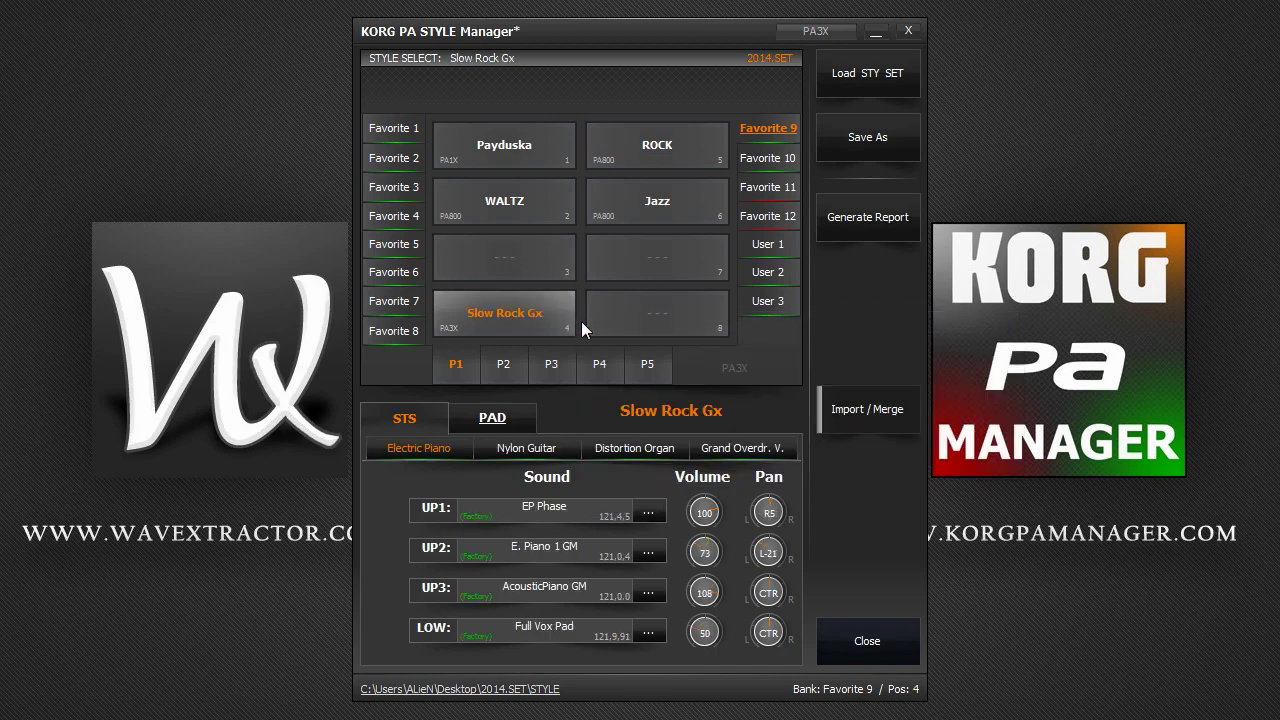
Copy the Jazz style and paste it over Oriental 4/4 Gx in Favorite 1 slot 8.
{"action": "right_click", "coordinate": [642, 202]}
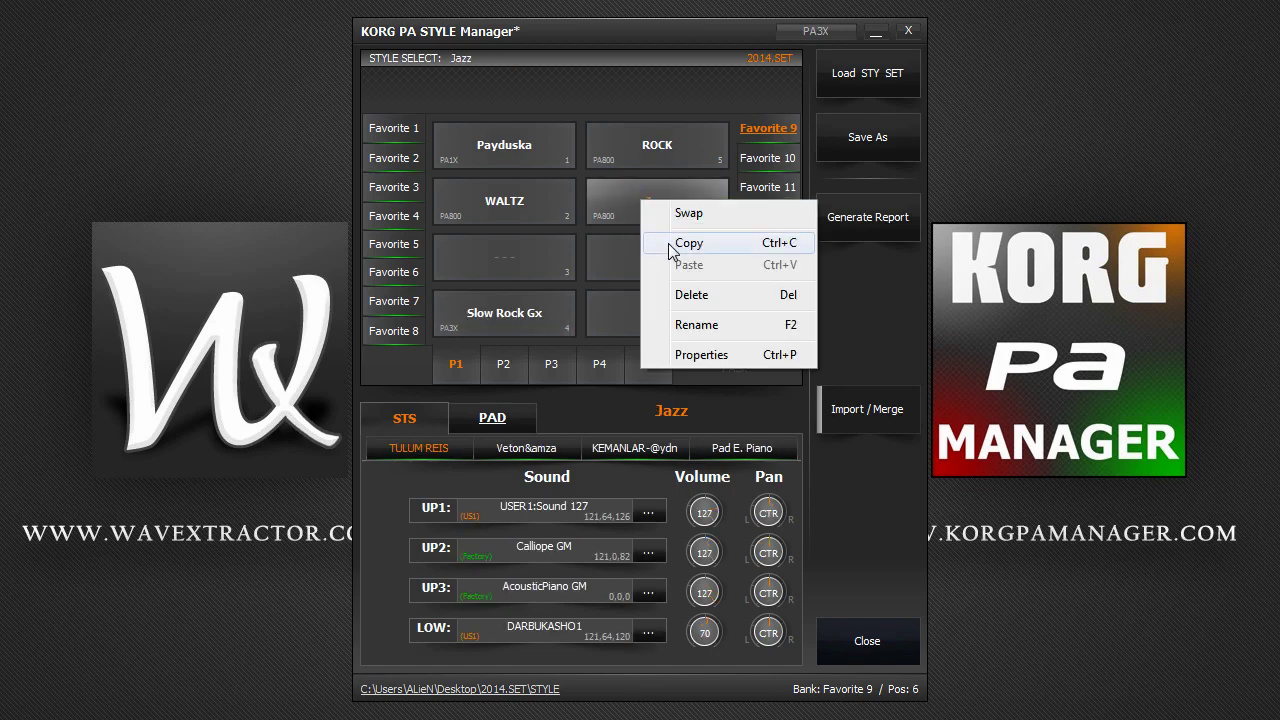
{"action": "left_click", "coordinate": [688, 243]}
{"action": "left_click", "coordinate": [414, 128]}
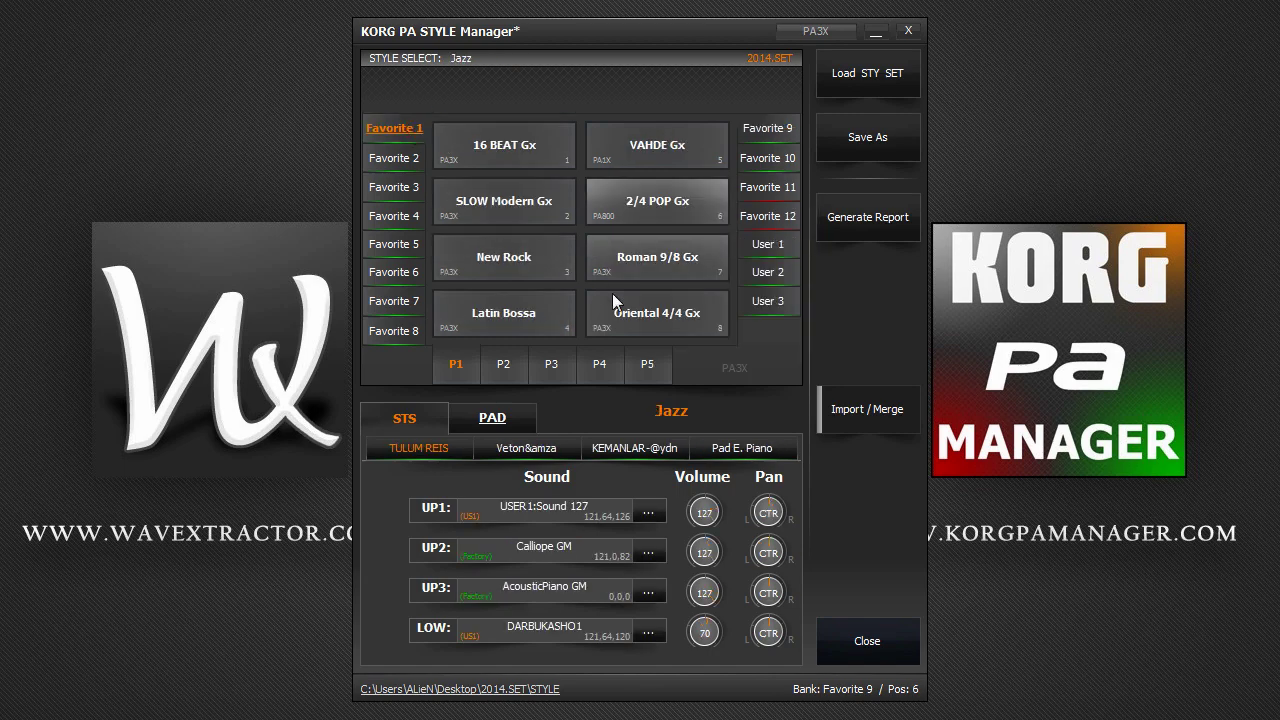
{"action": "right_click", "coordinate": [664, 316]}
{"action": "left_click", "coordinate": [706, 372]}
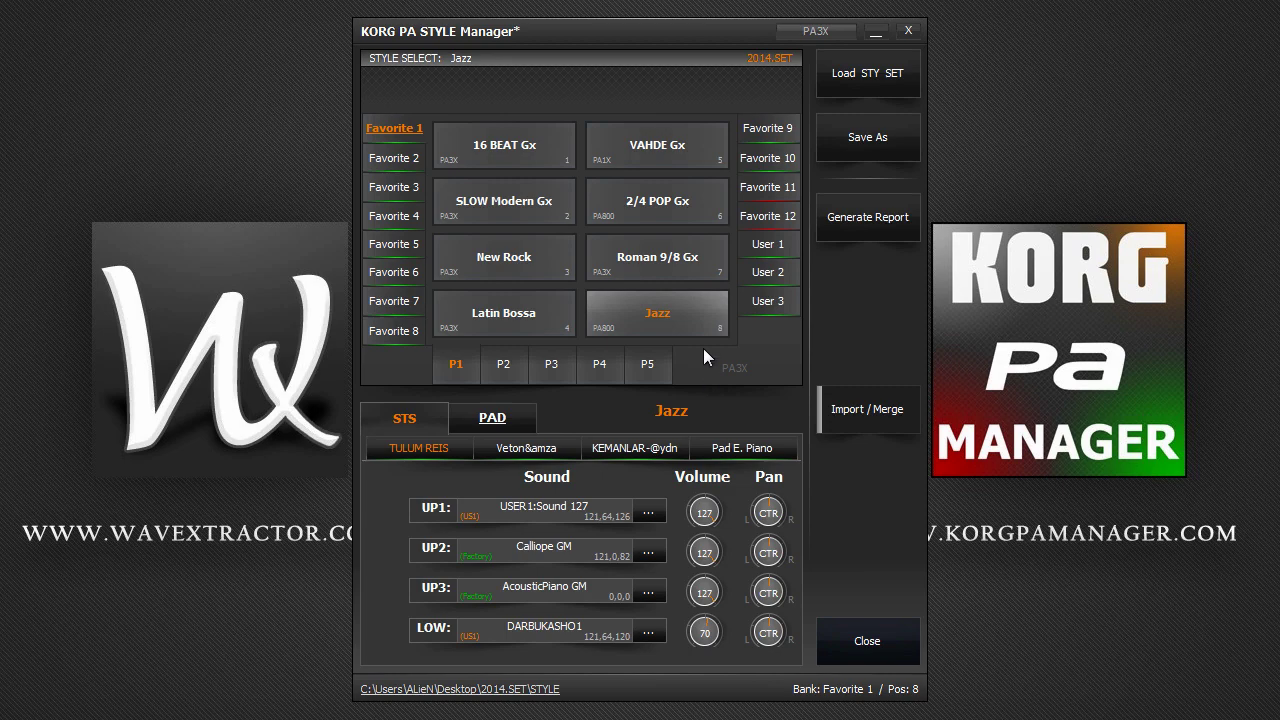
Delete the pasted Jazz style from slot 8.
{"action": "right_click", "coordinate": [702, 317]}
{"action": "left_click", "coordinate": [742, 412]}
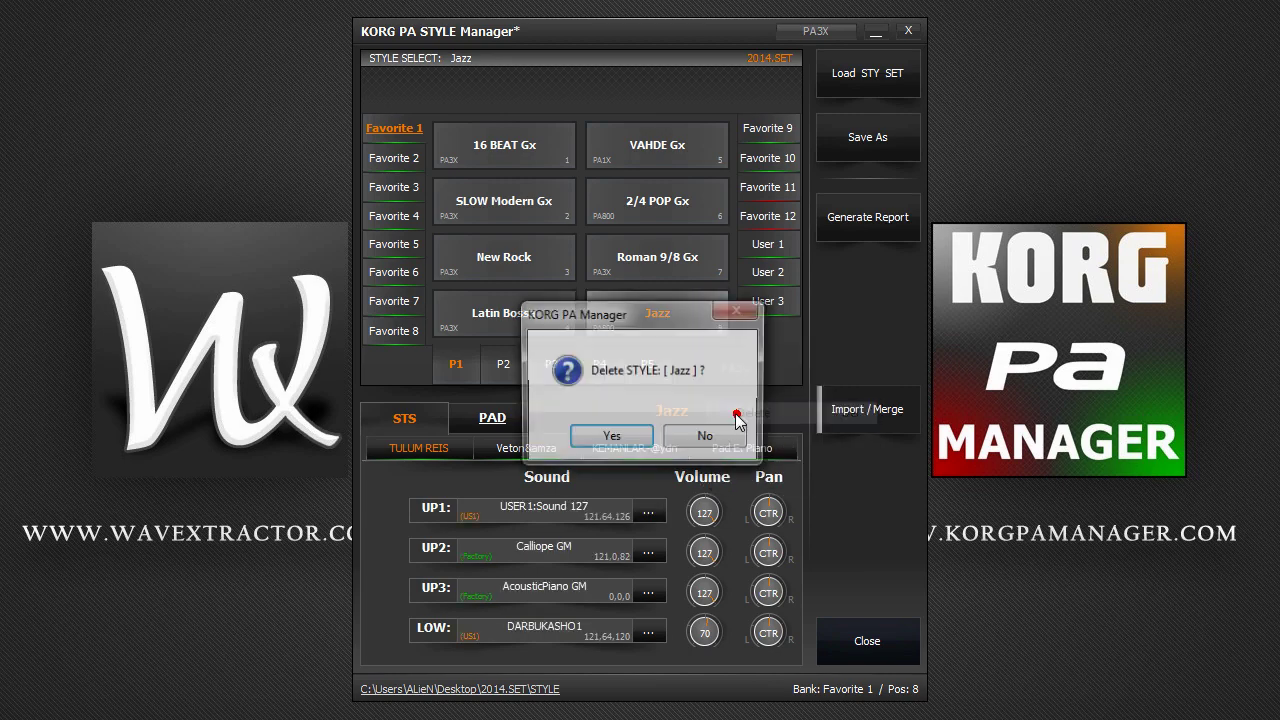
{"action": "left_click", "coordinate": [630, 437]}
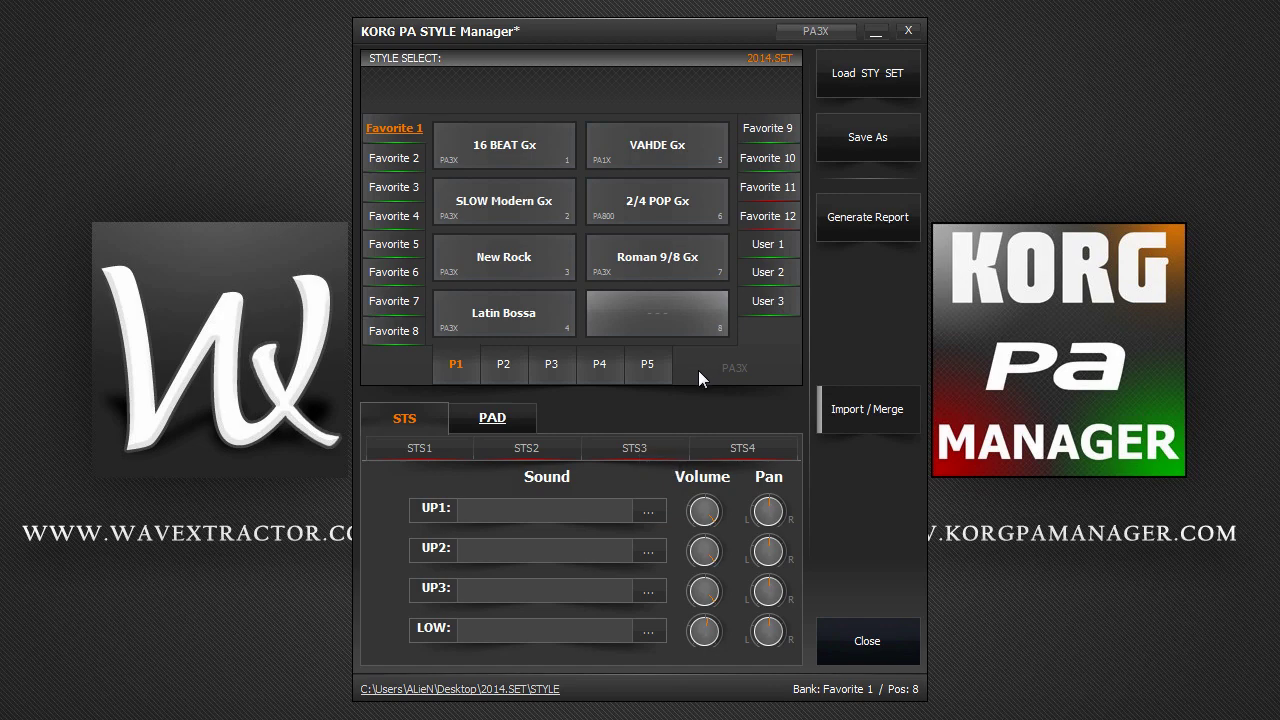
Rename 16 BEAT Gx to 'Beat'.
{"action": "right_click", "coordinate": [544, 153]}
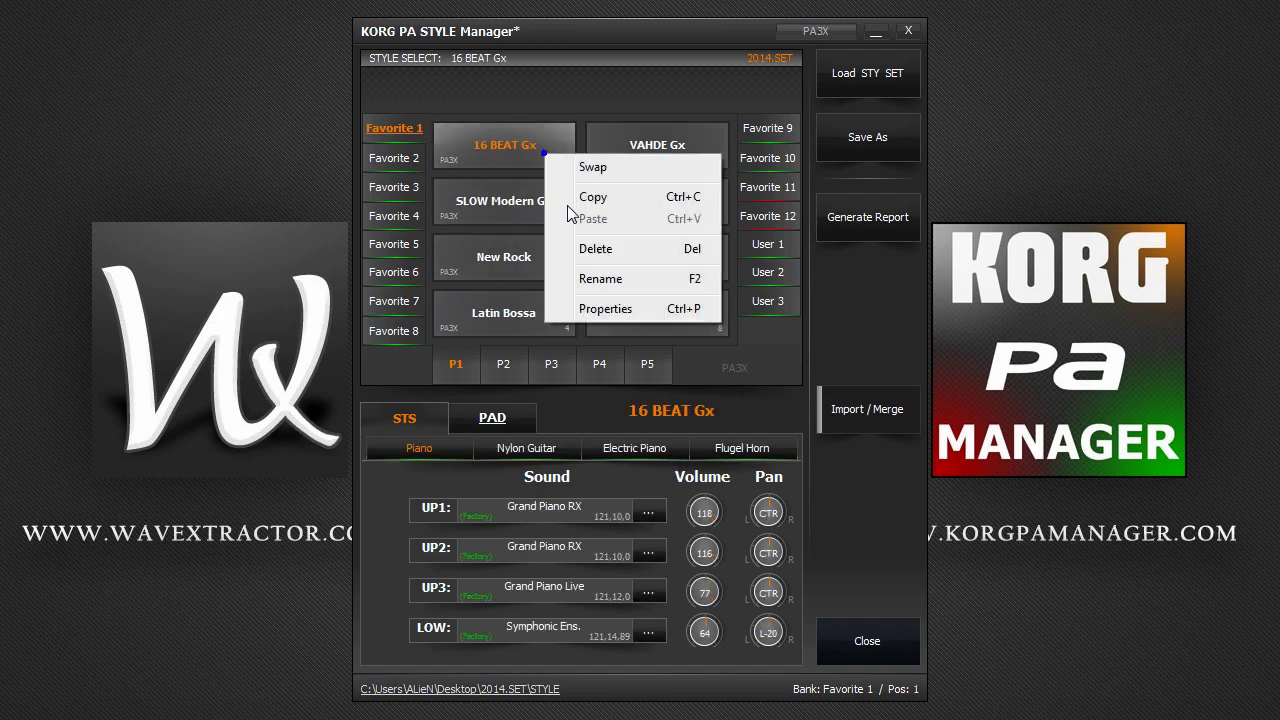
{"action": "left_click", "coordinate": [600, 280]}
{"action": "type", "text": "Beat"}
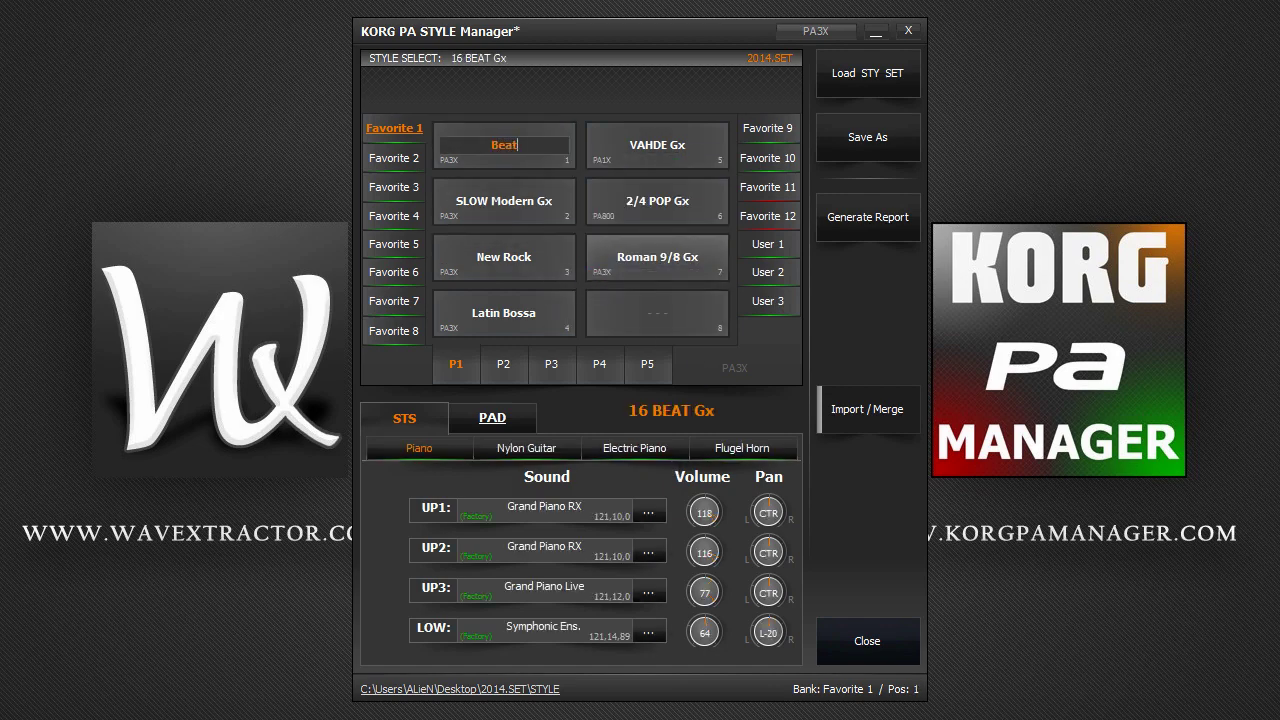
{"action": "key", "text": "Return"}
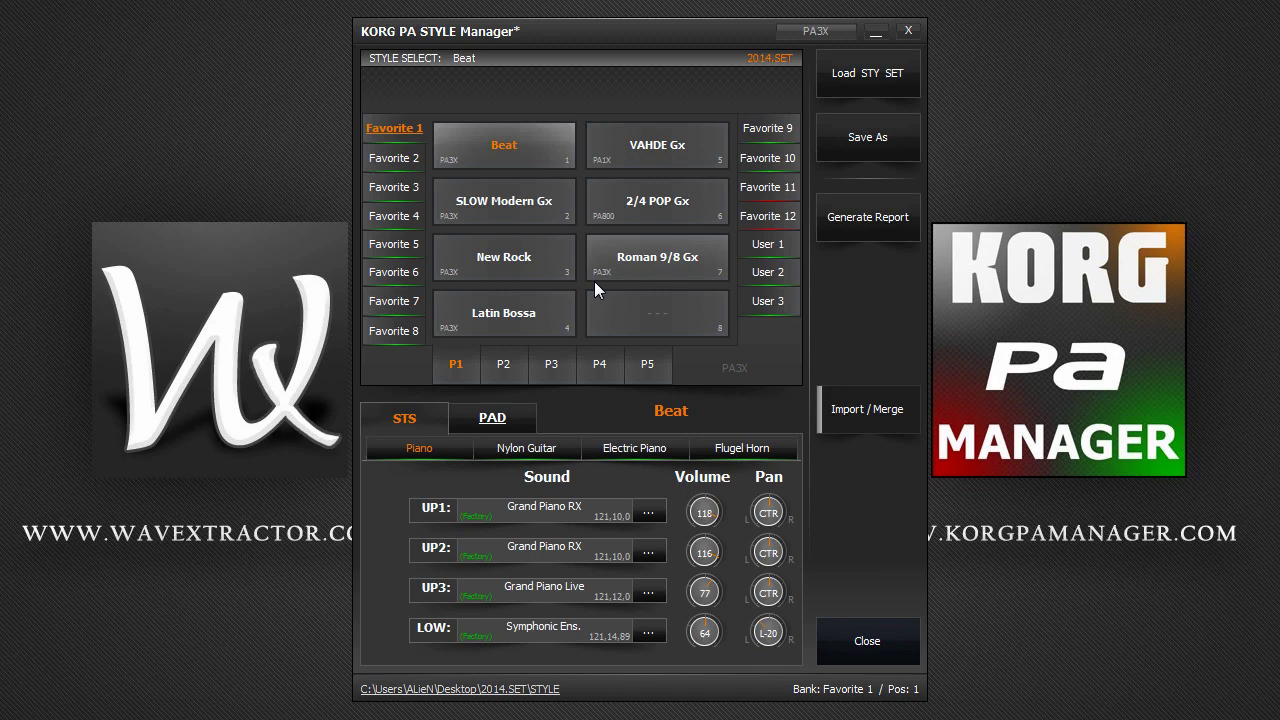
Select SLOW Modern Gx and review its pads and STS sounds: Electric Piano, CUMBUS Gx, YAYLI, Nylon Guitar.
{"action": "right_click", "coordinate": [561, 197]}
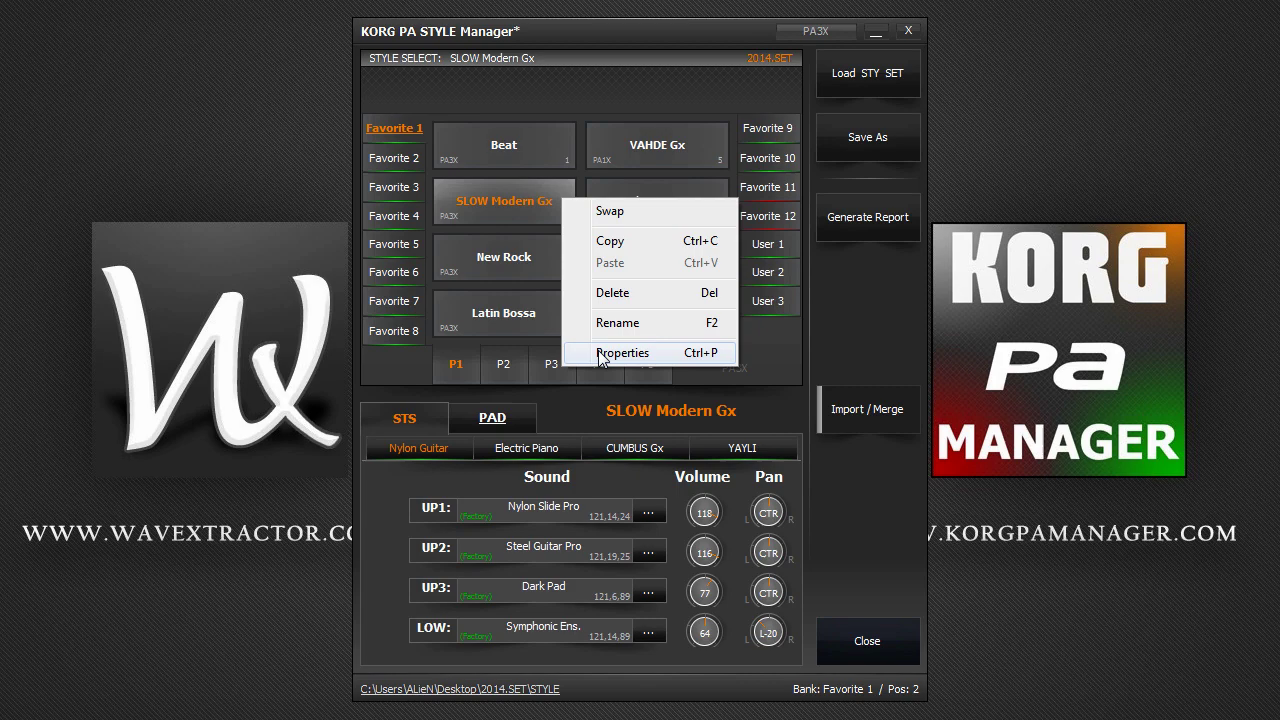
{"action": "left_click", "coordinate": [572, 400]}
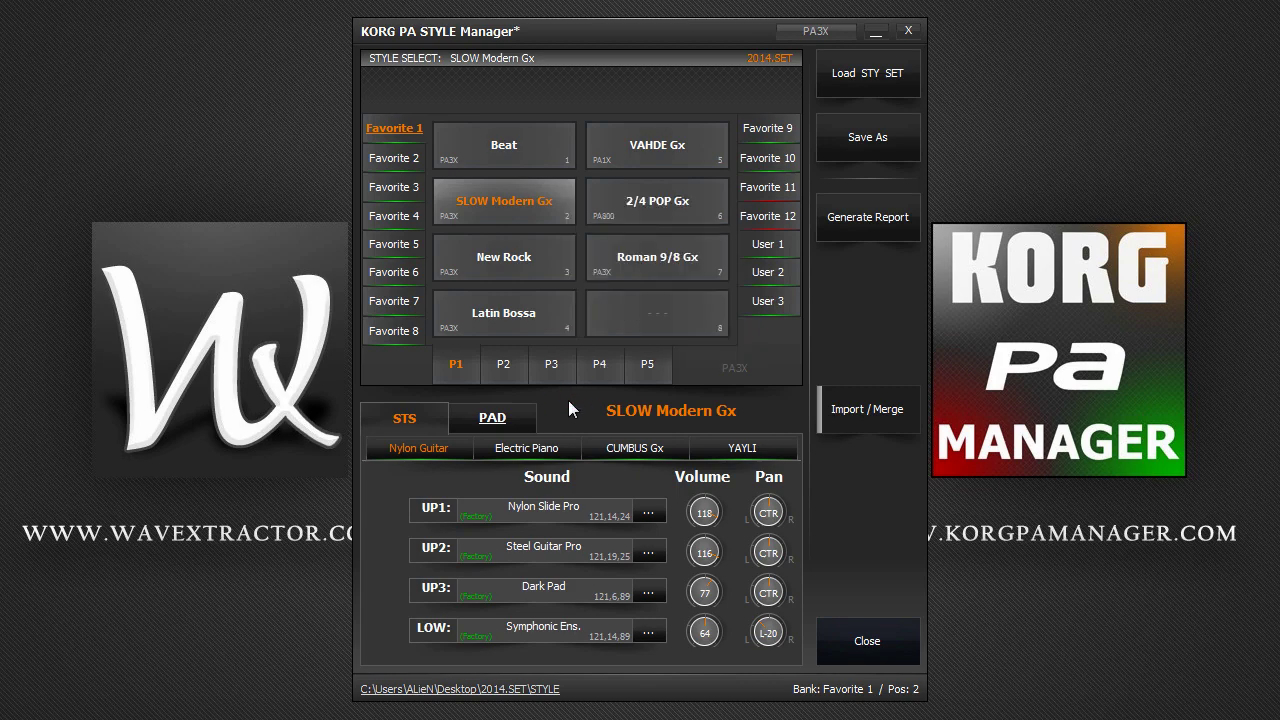
{"action": "left_click", "coordinate": [476, 415]}
{"action": "left_click", "coordinate": [421, 418]}
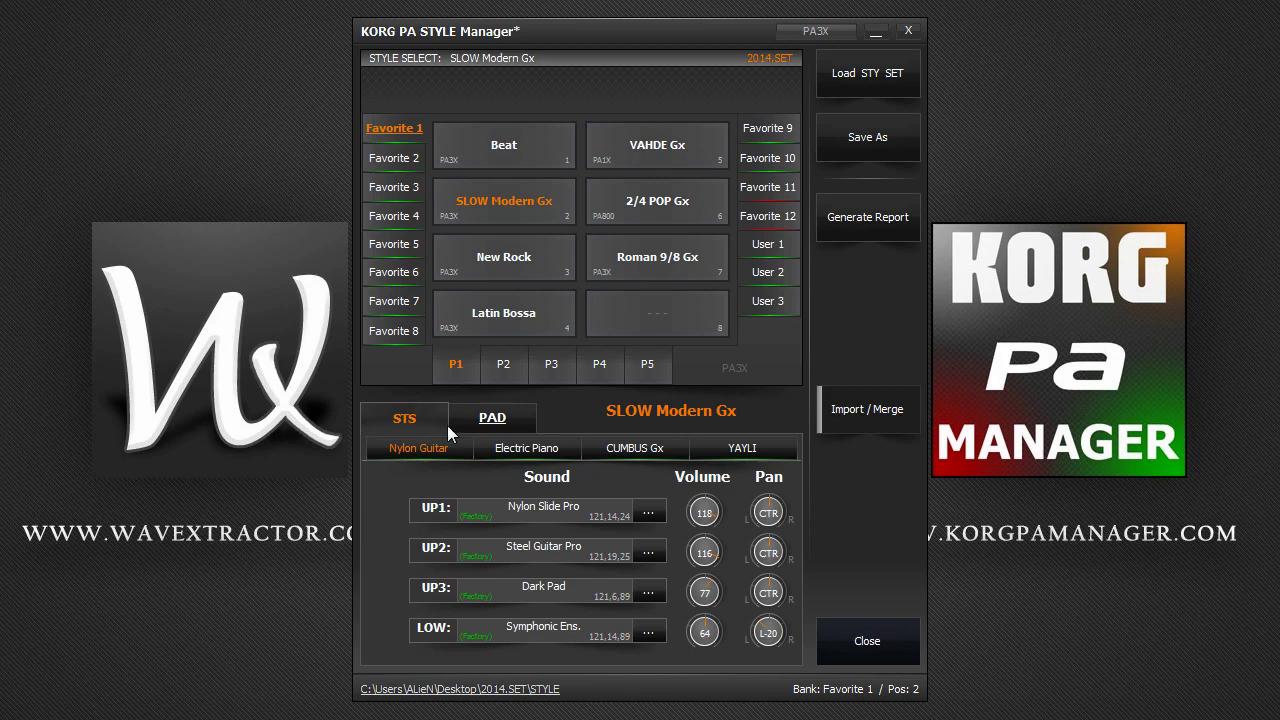
{"action": "left_click", "coordinate": [472, 419]}
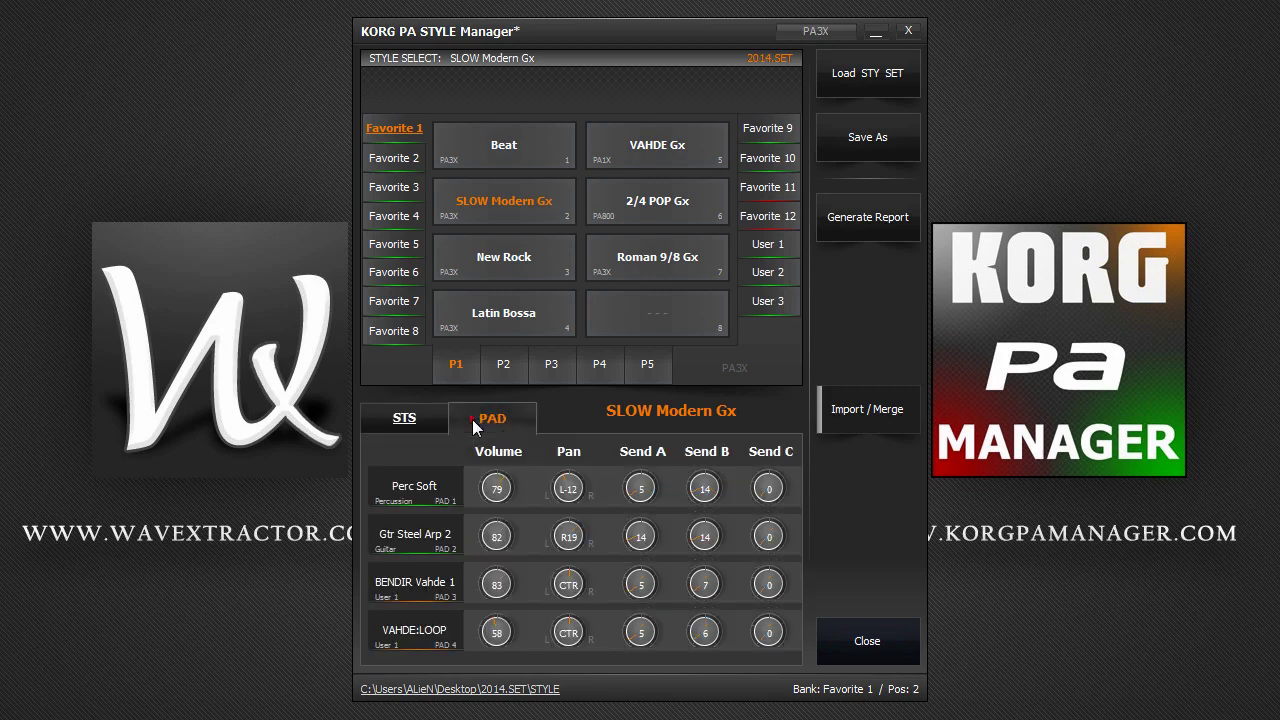
{"action": "left_click", "coordinate": [425, 419]}
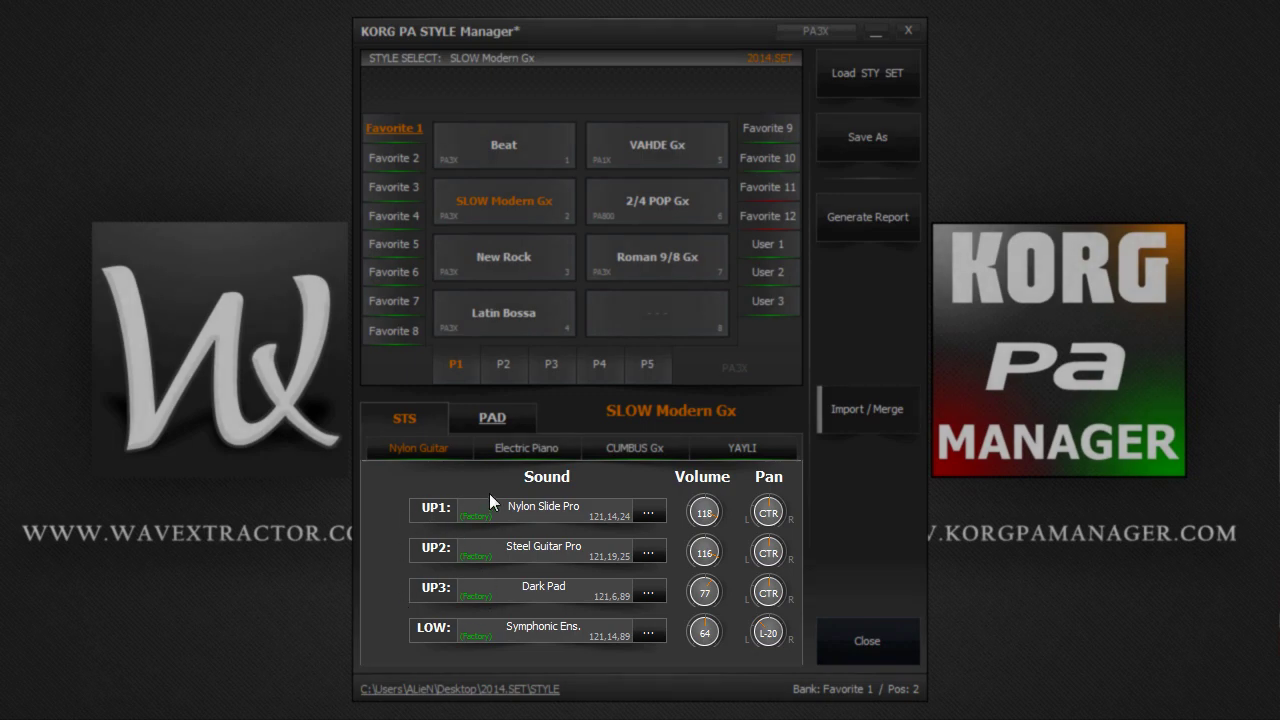
{"action": "left_click", "coordinate": [517, 449]}
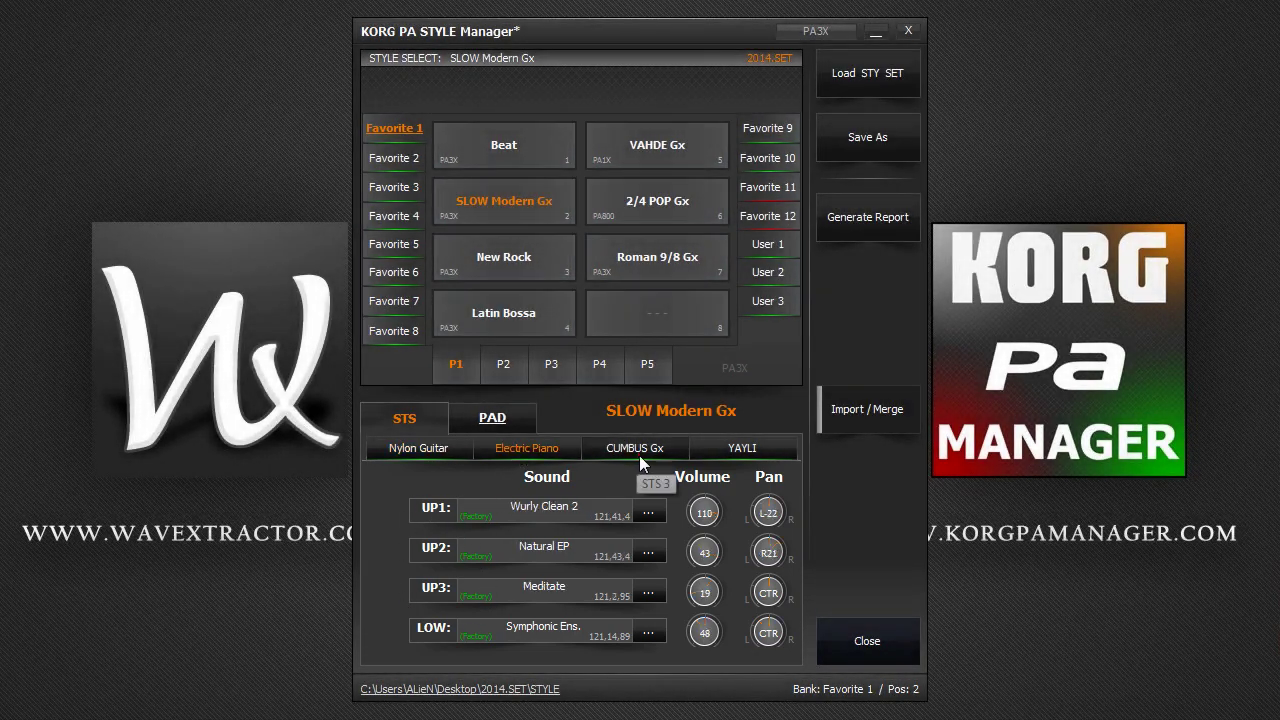
{"action": "left_click", "coordinate": [639, 455]}
{"action": "left_click", "coordinate": [721, 450]}
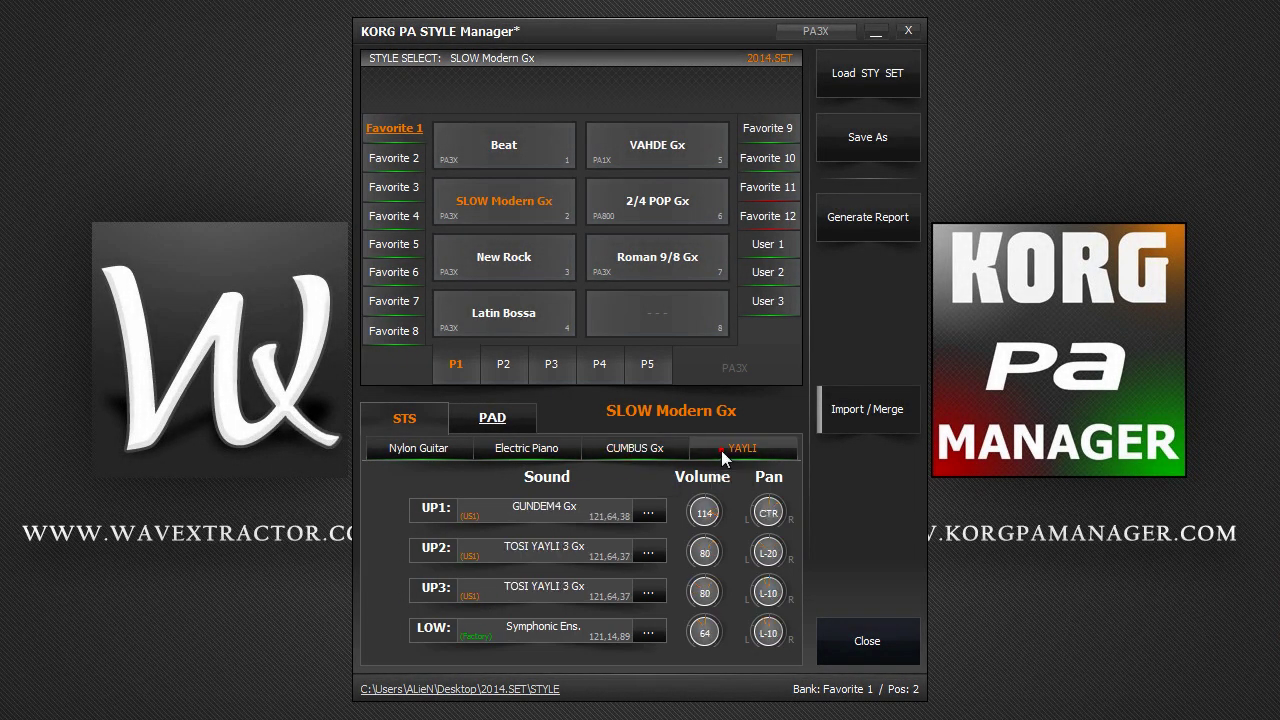
{"action": "left_click", "coordinate": [426, 452]}
Copy the Nylon Guitar STS over the Electric Piano STS.
{"action": "right_click", "coordinate": [426, 452]}
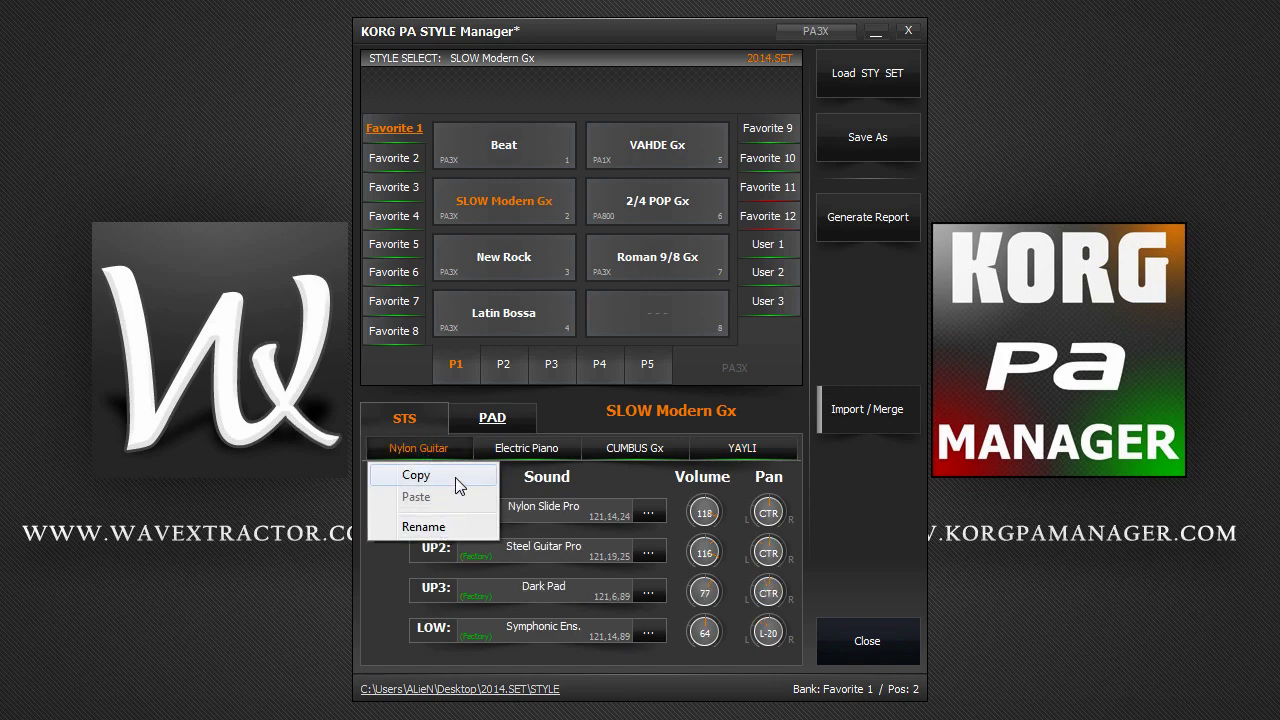
{"action": "left_click", "coordinate": [453, 475]}
{"action": "right_click", "coordinate": [525, 449]}
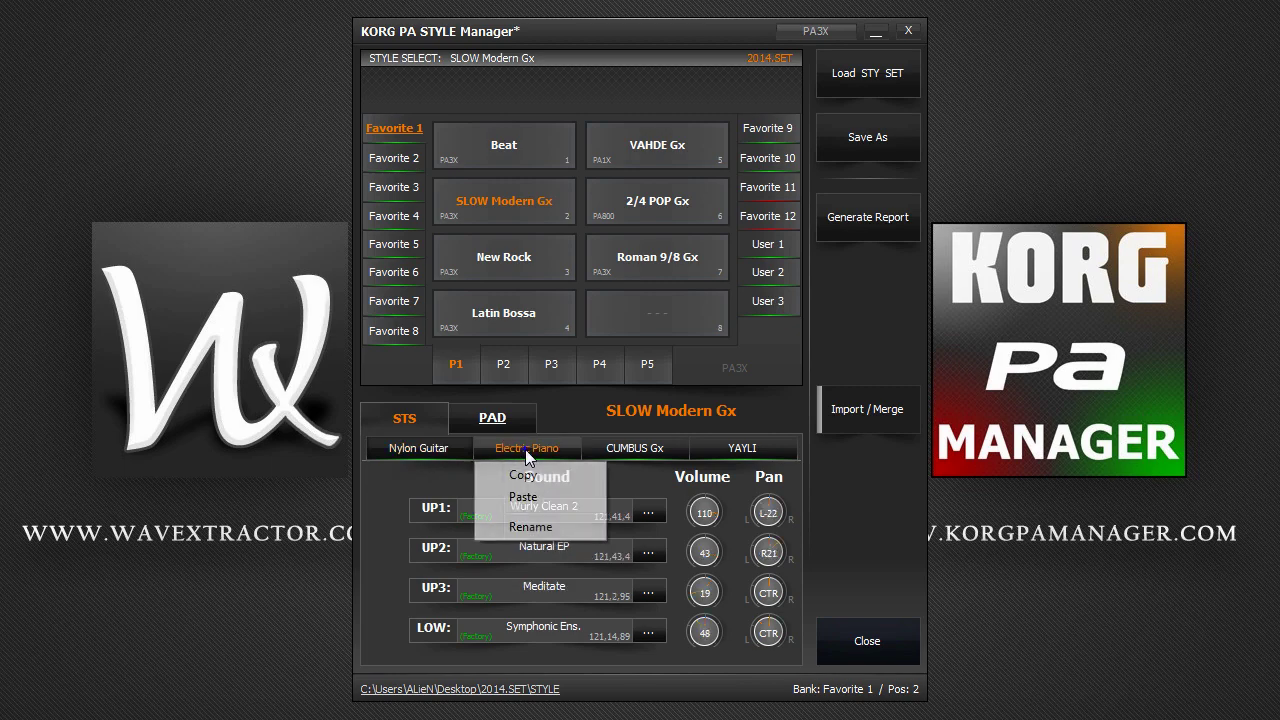
{"action": "left_click", "coordinate": [528, 497]}
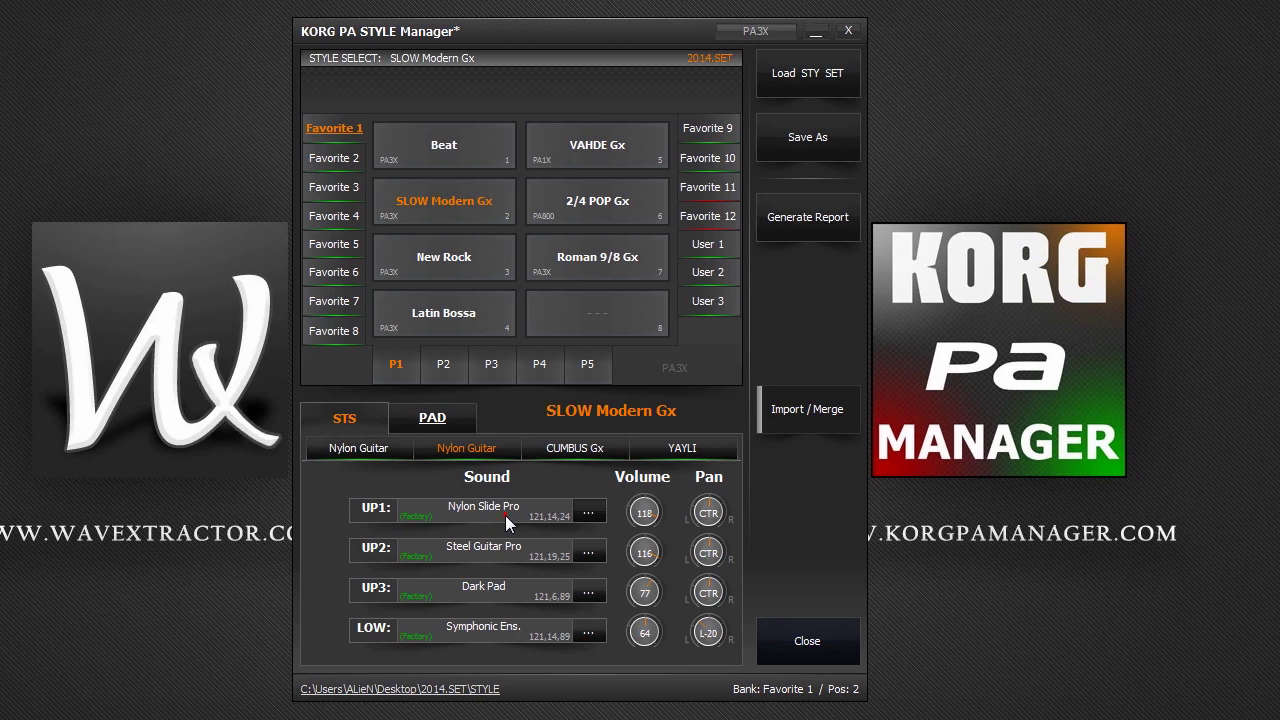
Swap the UP1 sound Nylon Slide Pro for Guitar > Nylon Gtr Pro1.
{"action": "left_click", "coordinate": [565, 515]}
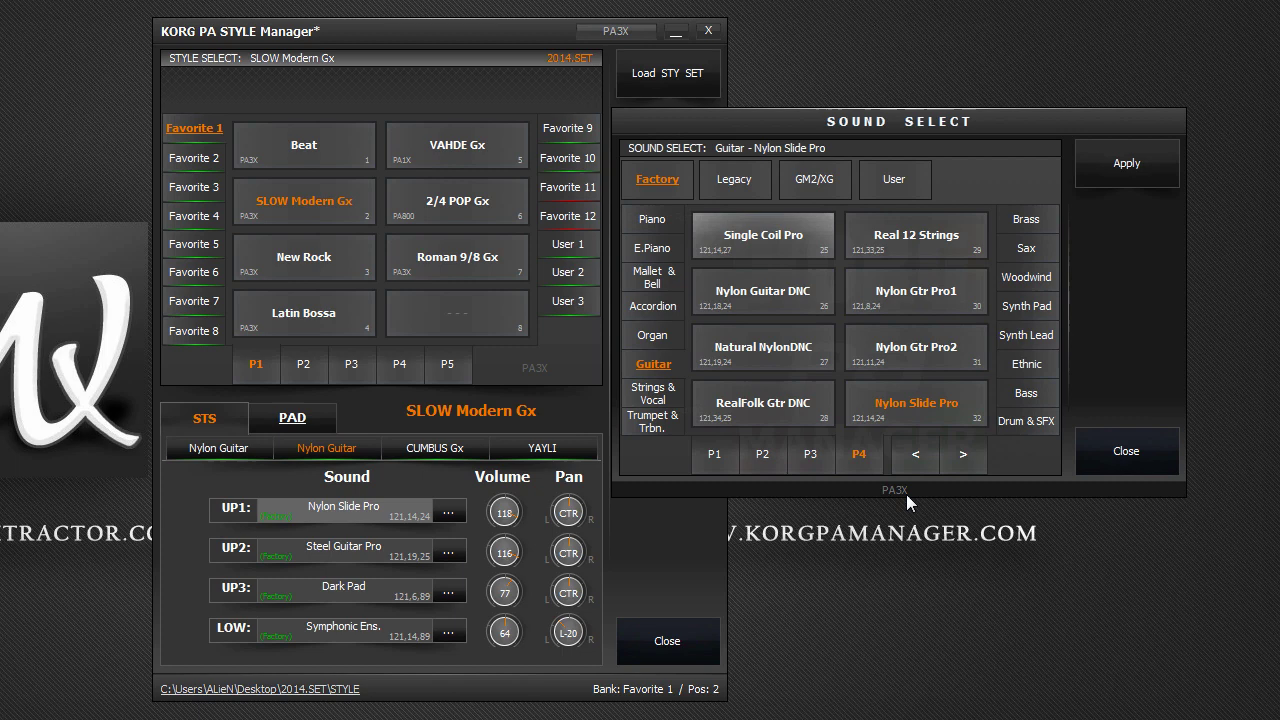
{"action": "left_click", "coordinate": [907, 290]}
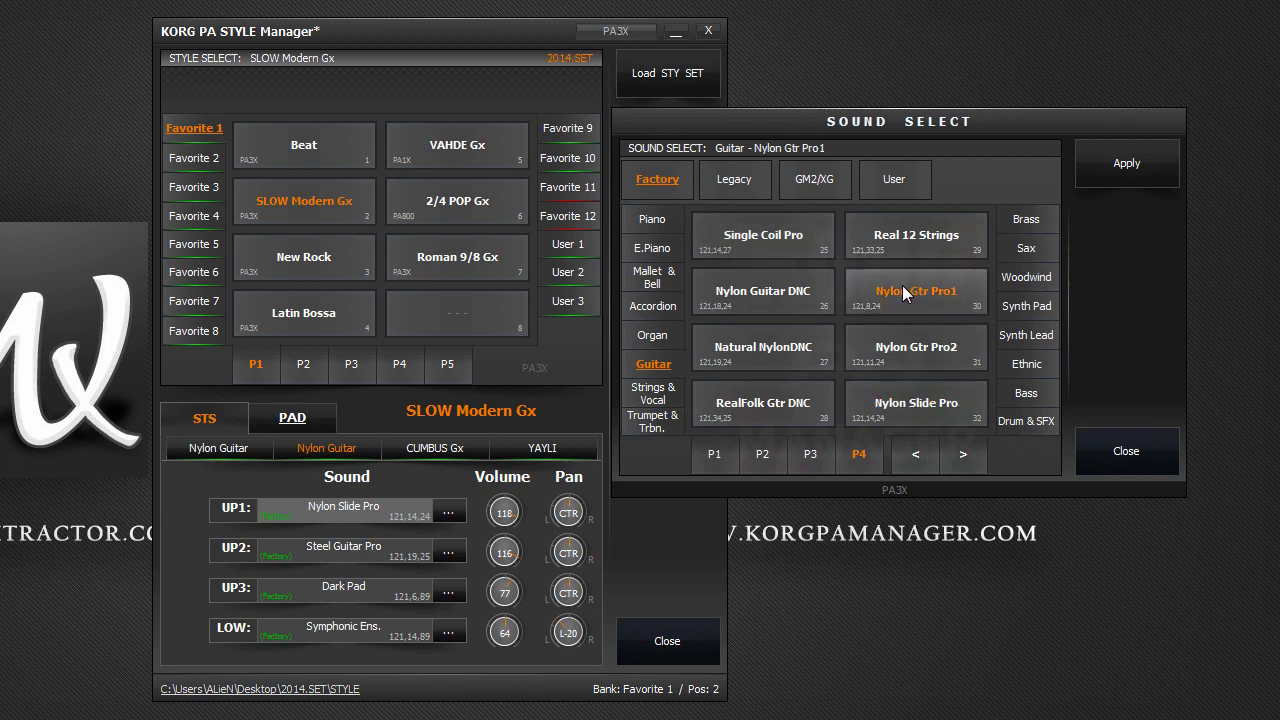
{"action": "left_click", "coordinate": [1103, 171]}
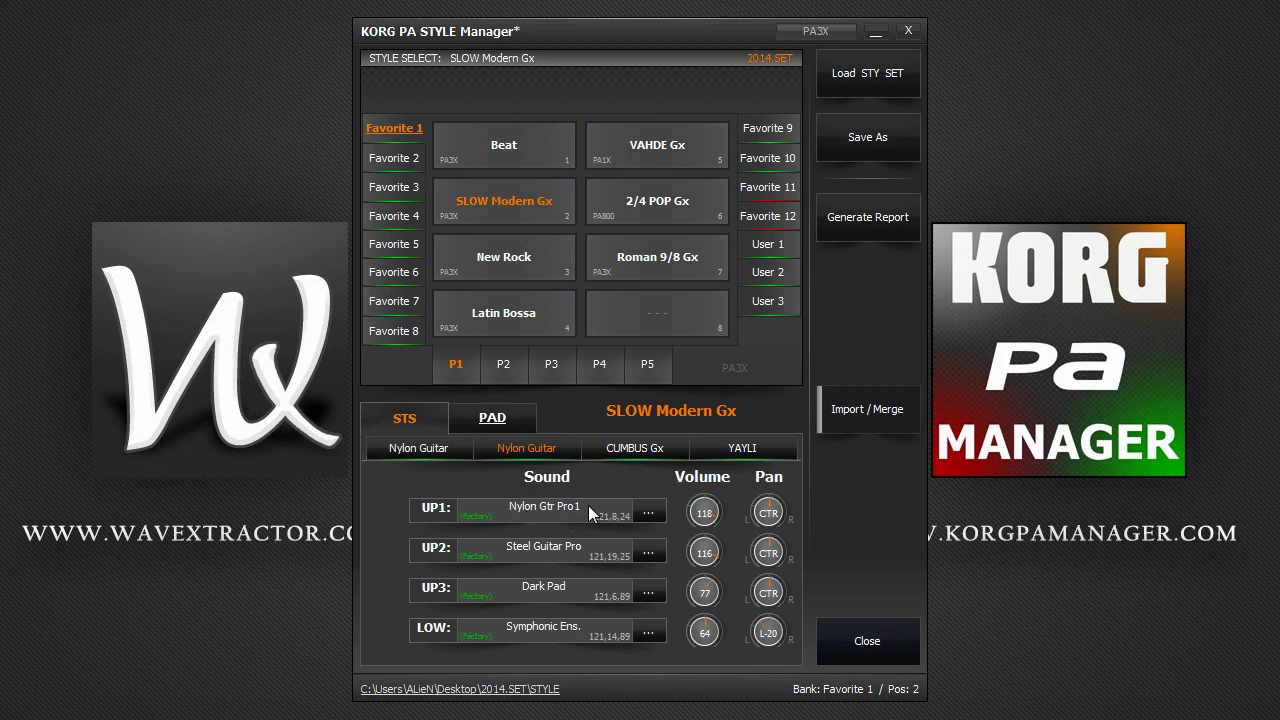
Copy the UP1 sound Nylon Gtr Pro1 onto UP2.
{"action": "right_click", "coordinate": [599, 510]}
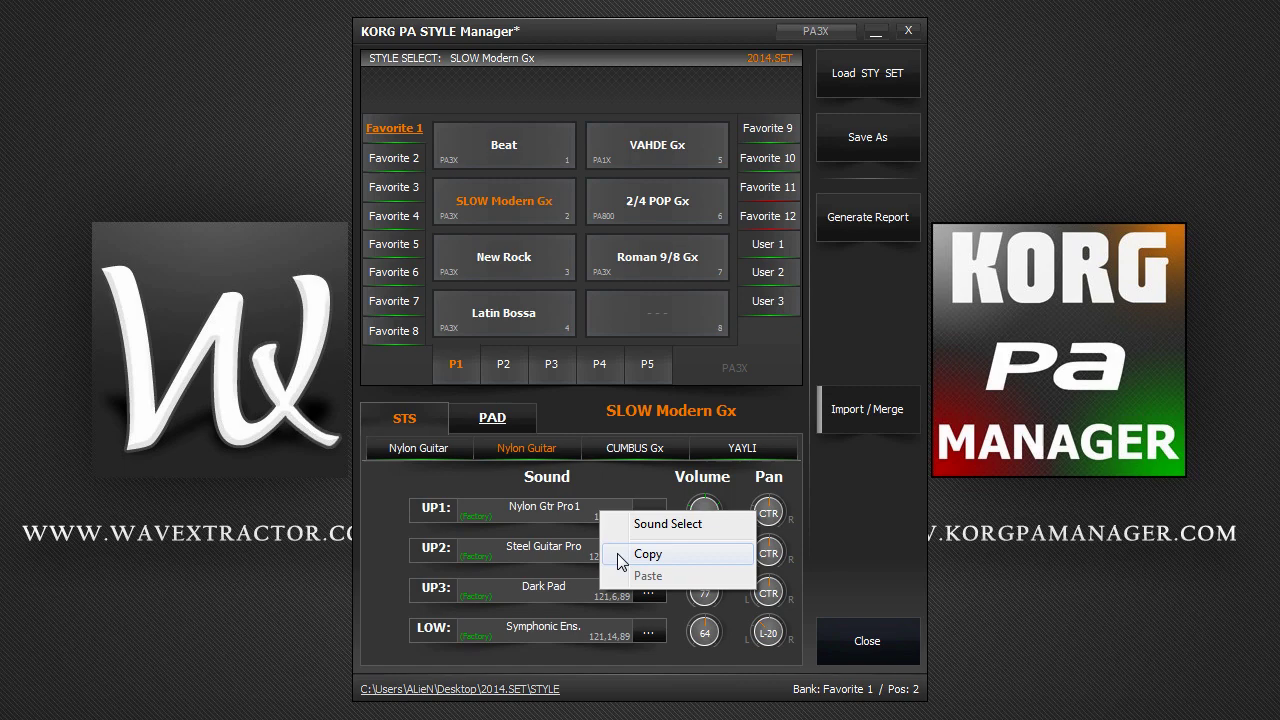
{"action": "left_click", "coordinate": [618, 555]}
{"action": "right_click", "coordinate": [559, 552]}
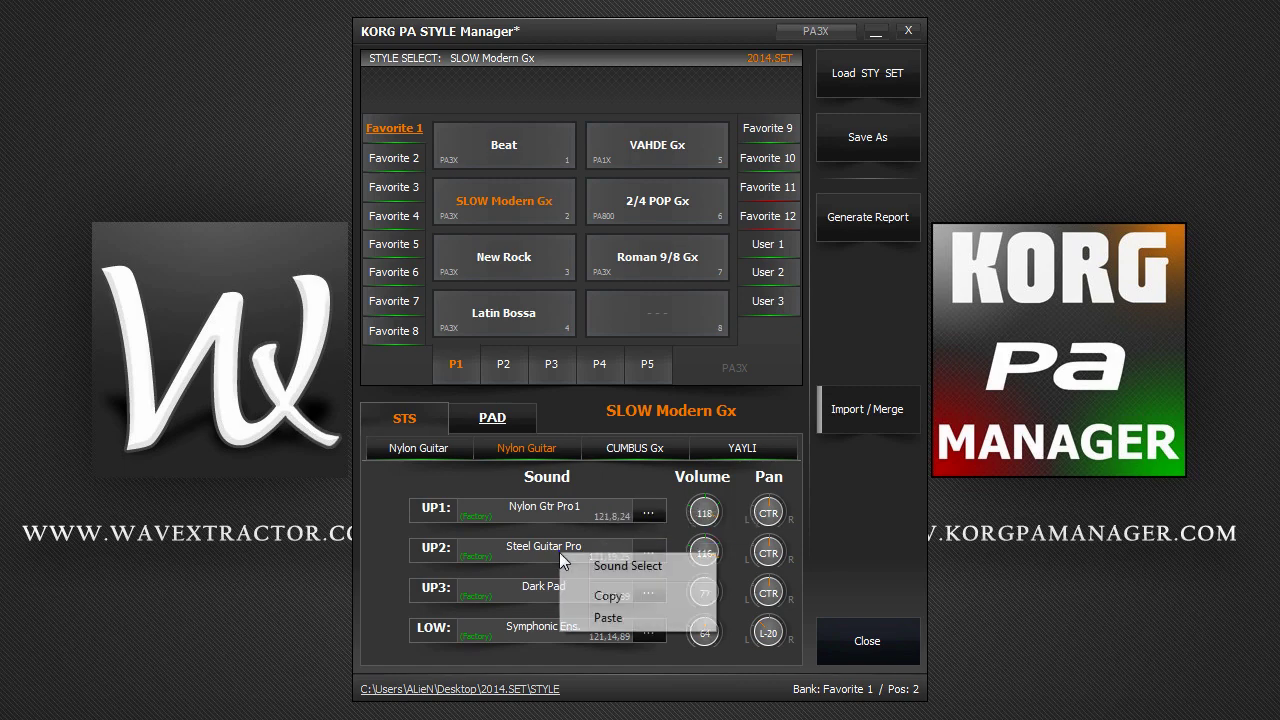
{"action": "left_click", "coordinate": [598, 615]}
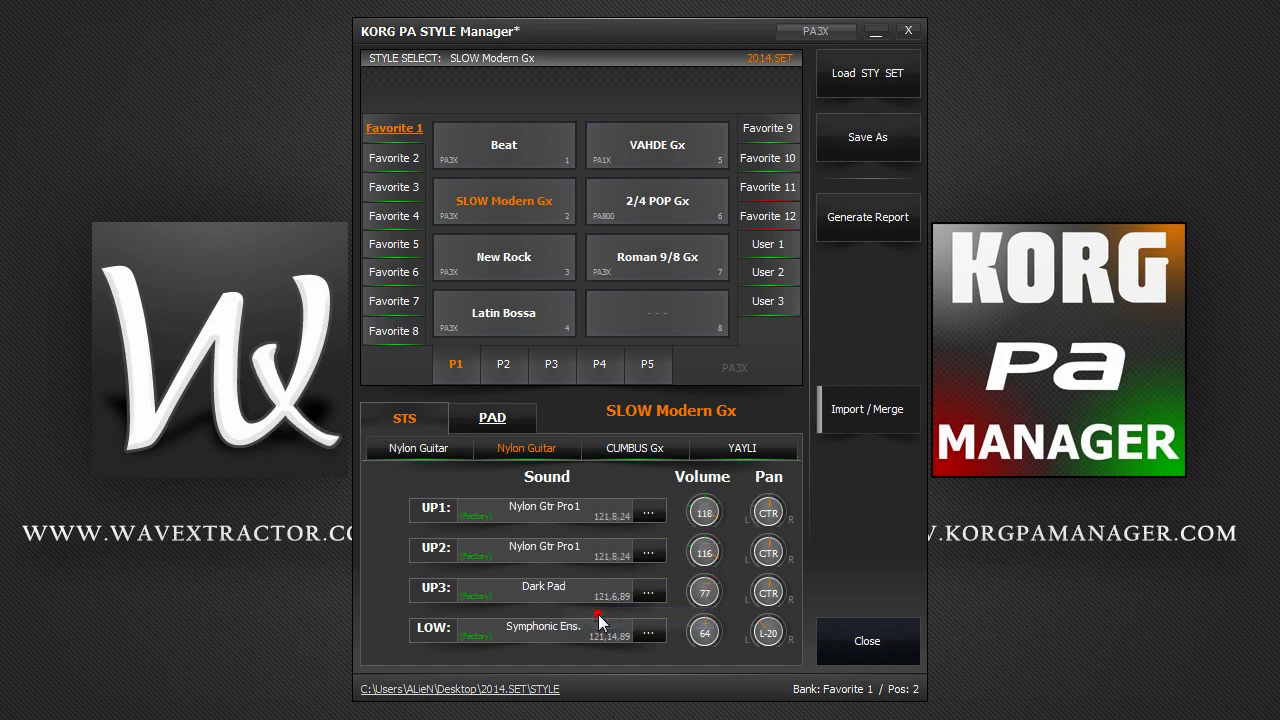
Rebalance the sounds: pan UP1 right, UP2 volume 102 with centred pan, LOW panned right.
{"action": "left_click", "coordinate": [704, 511]}
{"action": "left_click_drag", "start_coordinate": [762, 527], "coordinate": [764, 512]}
{"action": "mouse_move", "coordinate": [705, 551]}
{"action": "left_mouse_down"}
{"action": "mouse_move", "coordinate": [702, 565]}
{"action": "mouse_move", "coordinate": [764, 572]}
{"action": "mouse_move", "coordinate": [761, 594]}
{"action": "mouse_move", "coordinate": [763, 578]}
{"action": "mouse_move", "coordinate": [704, 584]}
{"action": "mouse_move", "coordinate": [703, 572]}
{"action": "left_mouse_up"}
{"action": "left_click_drag", "start_coordinate": [762, 643], "coordinate": [762, 648]}
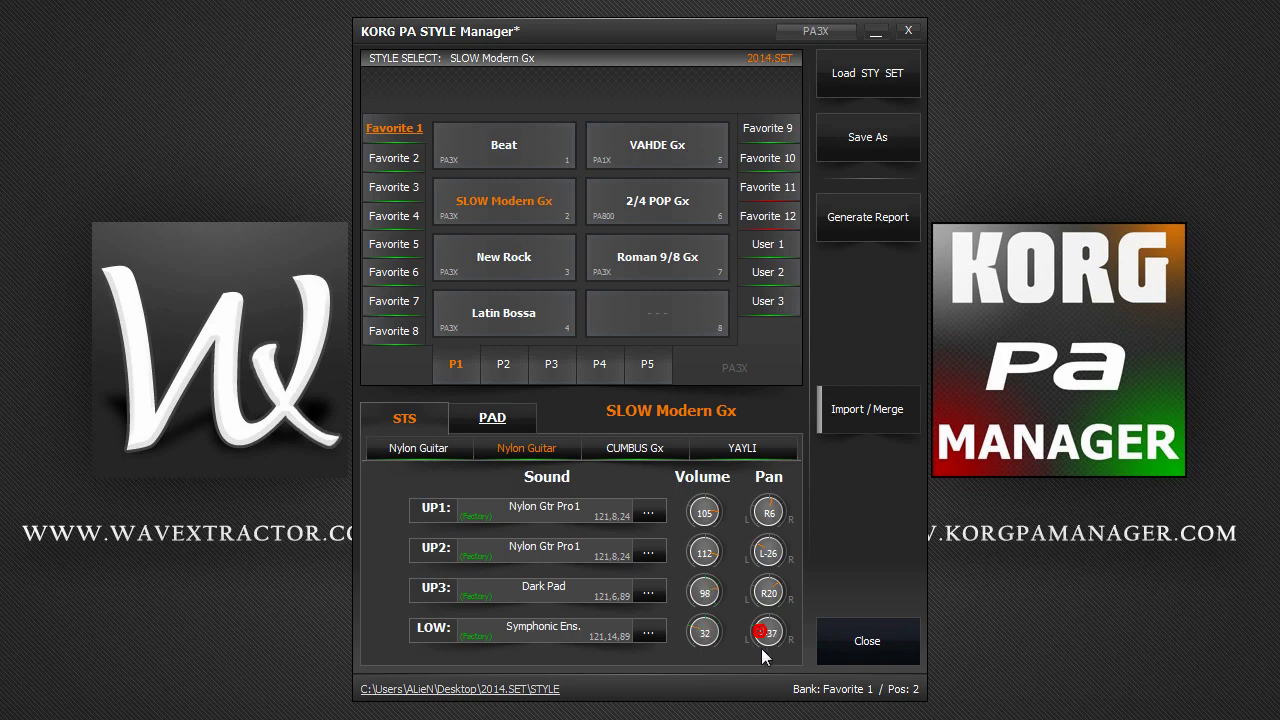
{"action": "double_click", "coordinate": [762, 552]}
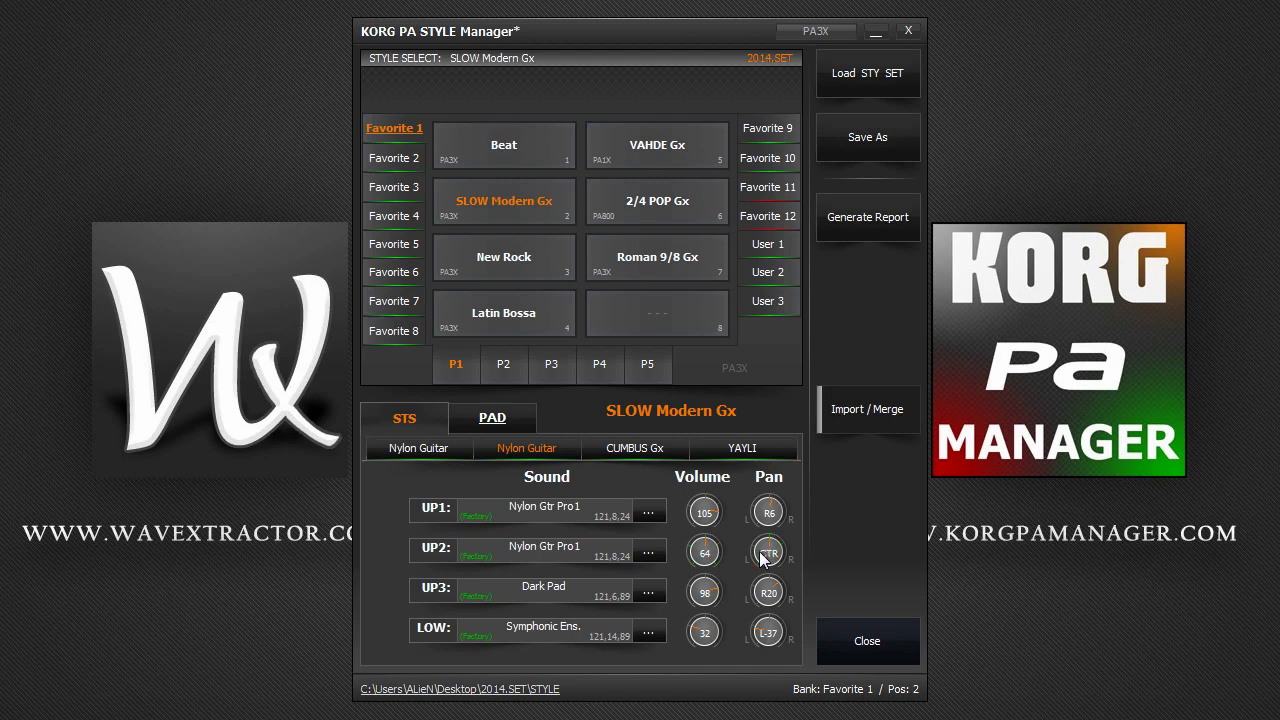
{"action": "left_click", "coordinate": [770, 632]}
Pan LOW to R63, then replace pad 1's Perc Soft with Perc Latin 1.
{"action": "left_click", "coordinate": [789, 638]}
{"action": "left_click", "coordinate": [504, 417]}
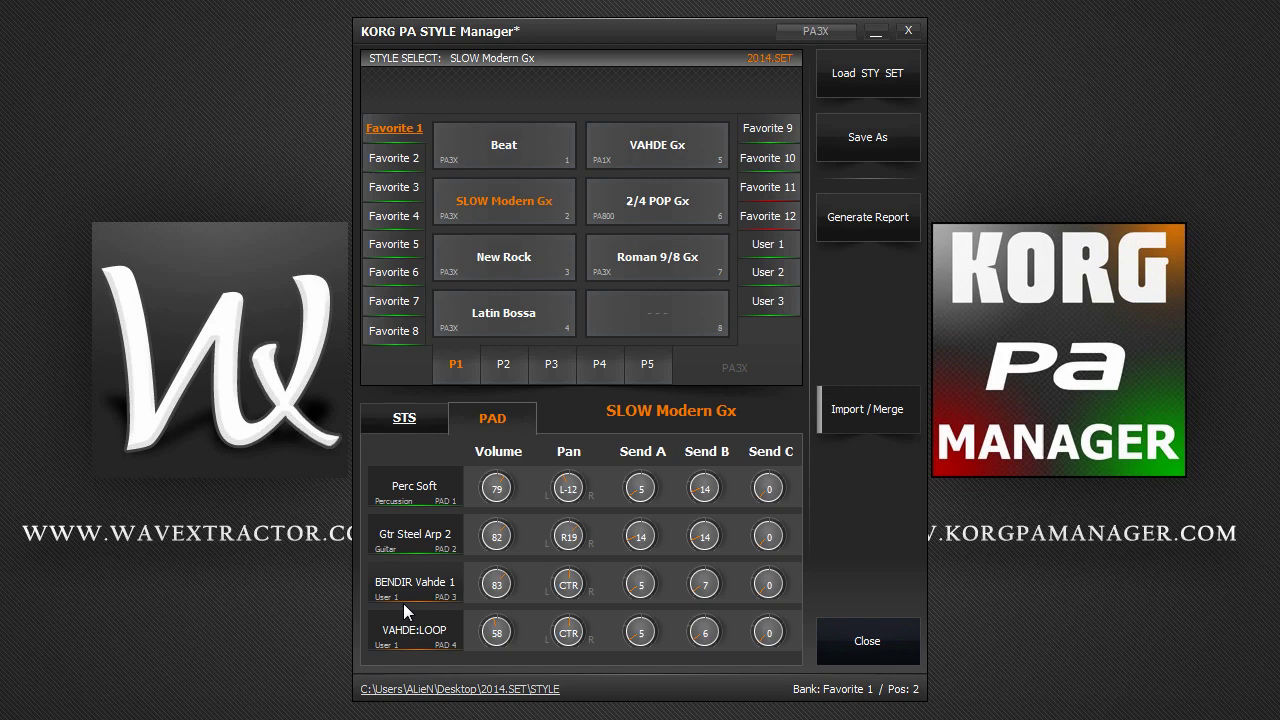
{"action": "left_click", "coordinate": [450, 487]}
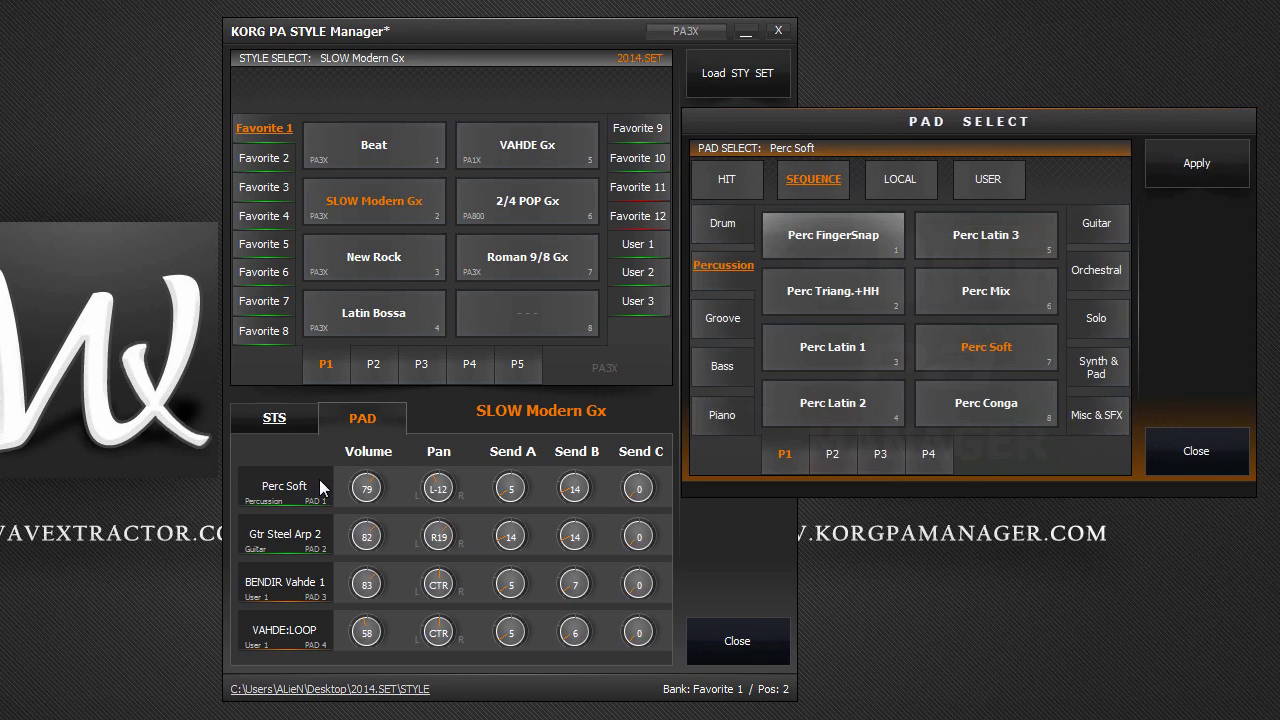
{"action": "left_click", "coordinate": [873, 350]}
{"action": "double_click", "coordinate": [873, 348]}
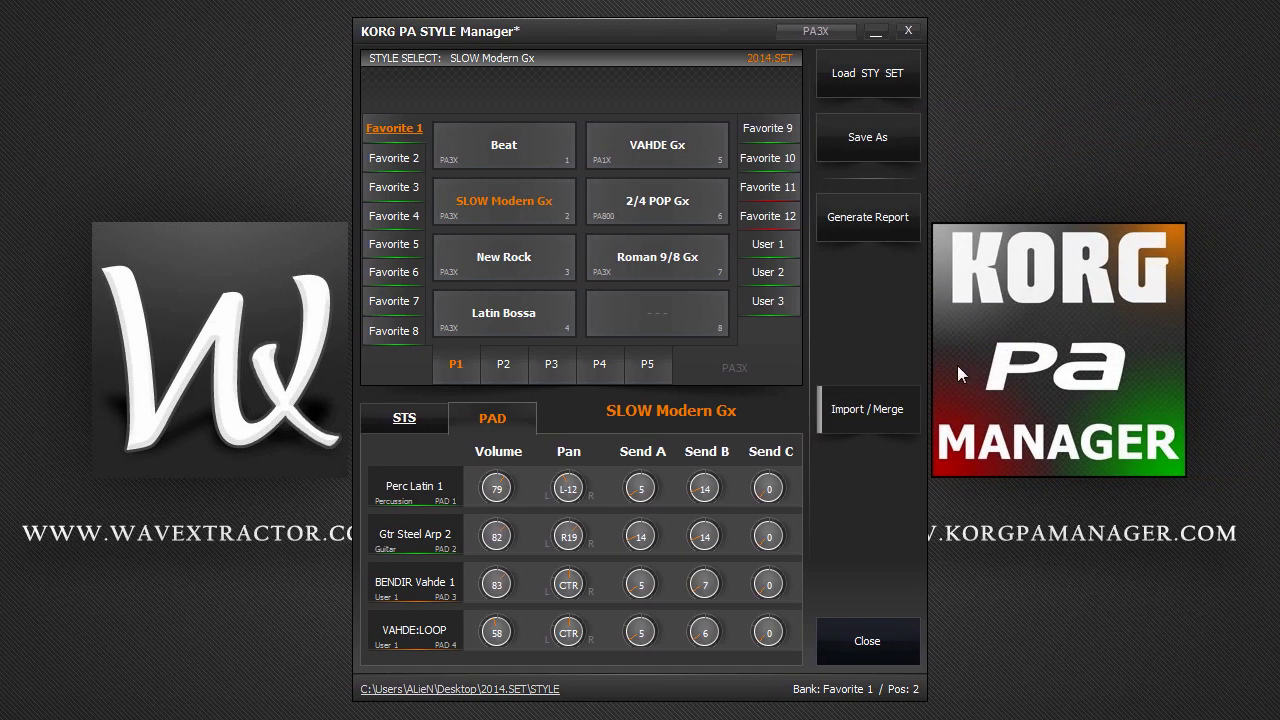
Copy the Perc Latin 1 pad over BENDIR Vahde 1 on pad 3.
{"action": "right_click", "coordinate": [458, 474]}
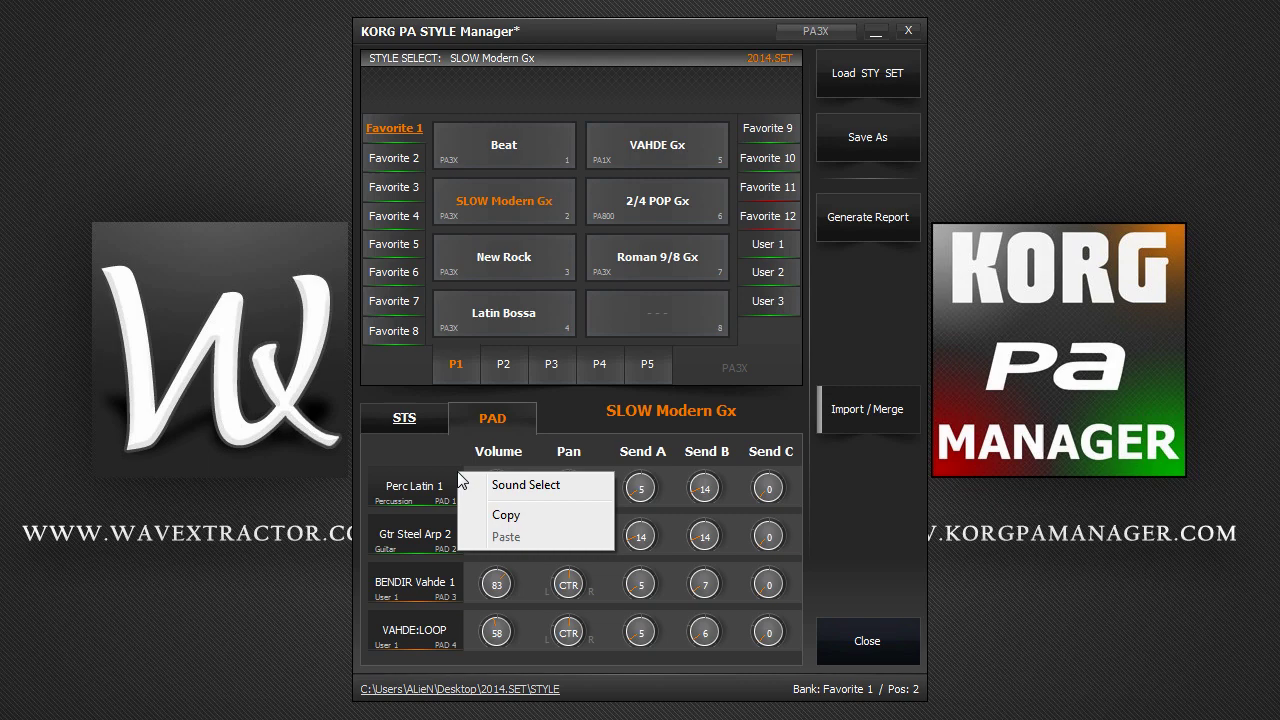
{"action": "left_click", "coordinate": [480, 514]}
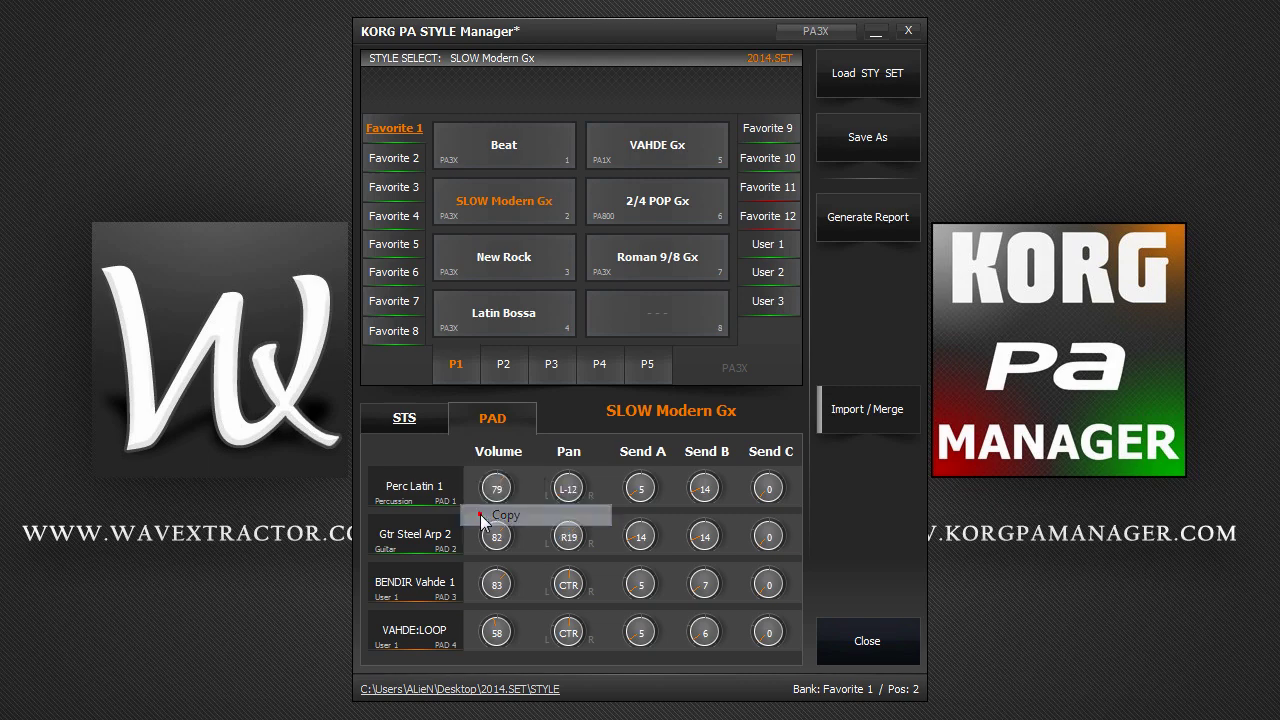
{"action": "right_click", "coordinate": [436, 589]}
{"action": "left_click", "coordinate": [470, 654]}
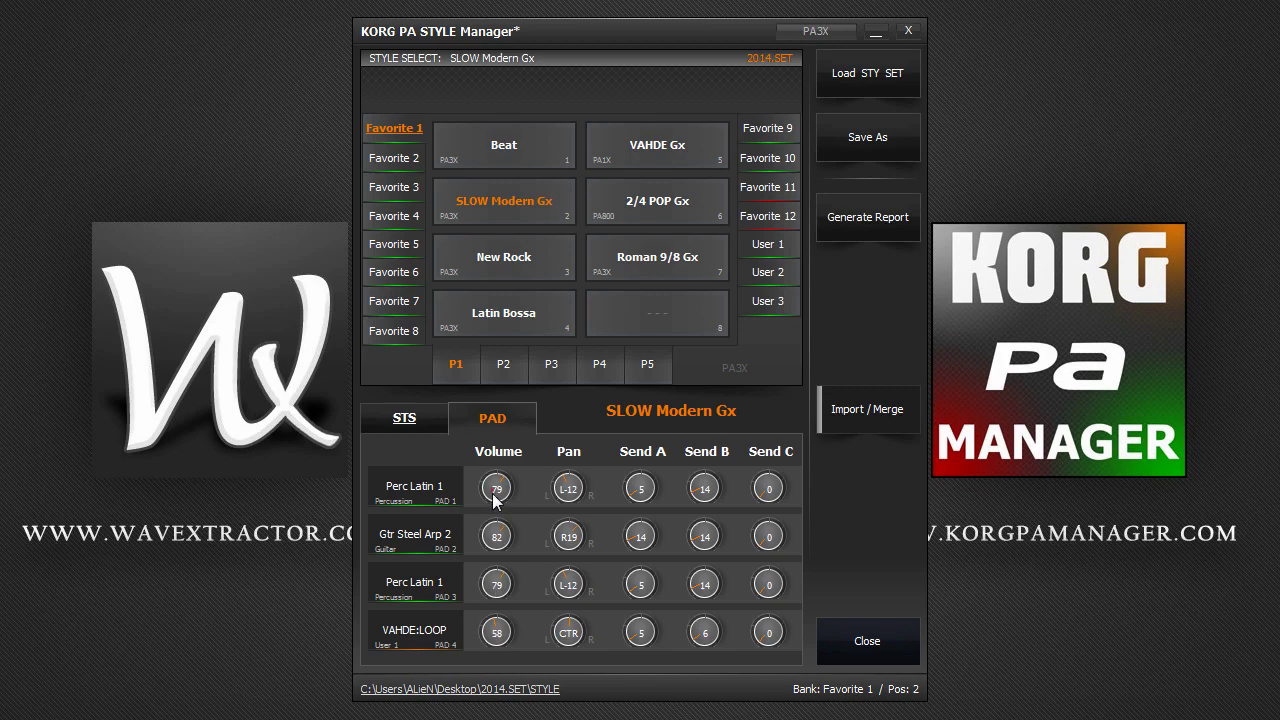
{"action": "scroll", "coordinate": [566, 488], "scroll_direction": "down", "scroll_amount": 8}
{"action": "scroll", "coordinate": [703, 490], "scroll_direction": "up", "scroll_amount": 2}
{"action": "scroll", "coordinate": [640, 490], "scroll_direction": "up", "scroll_amount": 1}
Adjust Perc Latin 1's pan, then save the set to the Desktop as a new SET folder my_2014.SET.
{"action": "left_click", "coordinate": [565, 495]}
{"action": "left_click", "coordinate": [829, 62]}
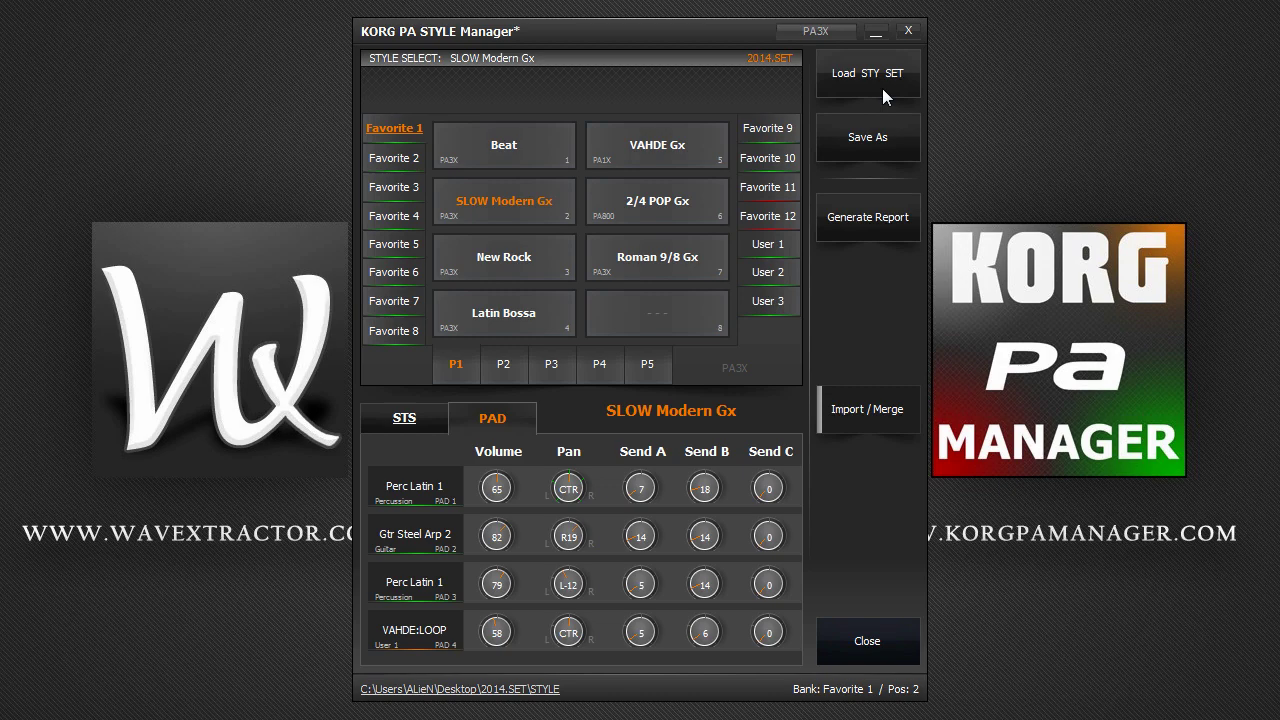
{"action": "left_click", "coordinate": [888, 145]}
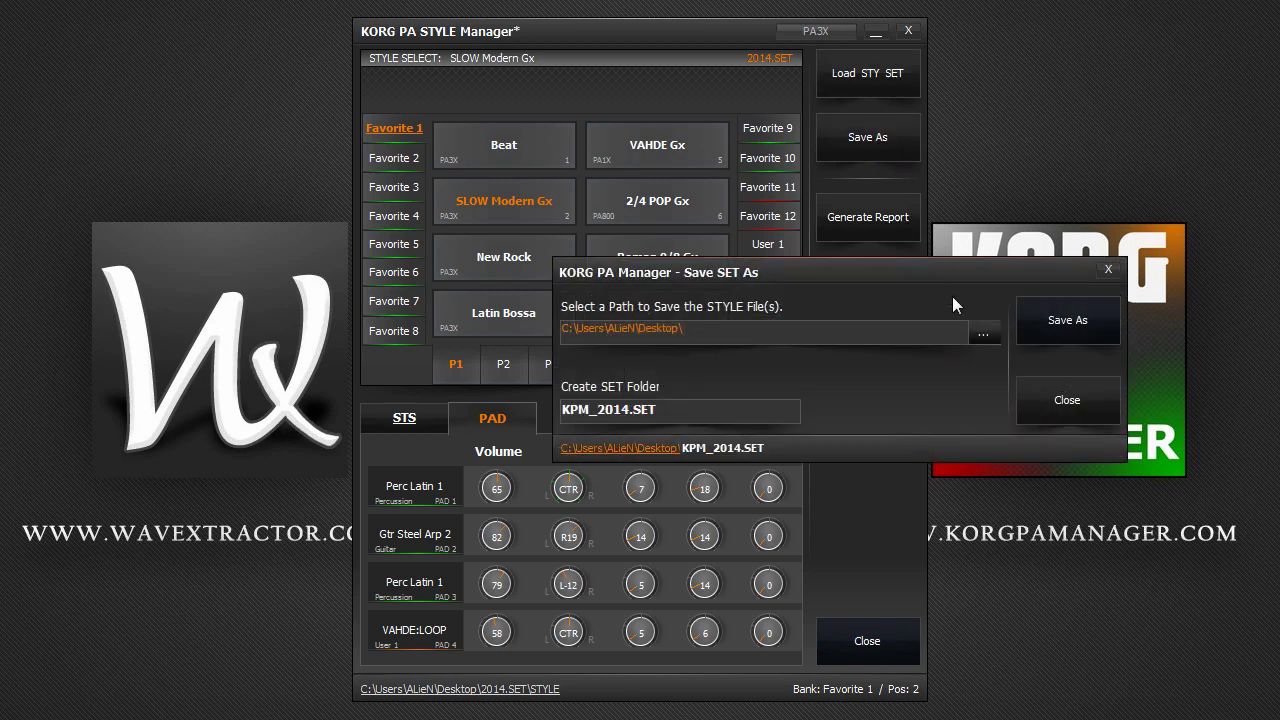
{"action": "left_click", "coordinate": [985, 336]}
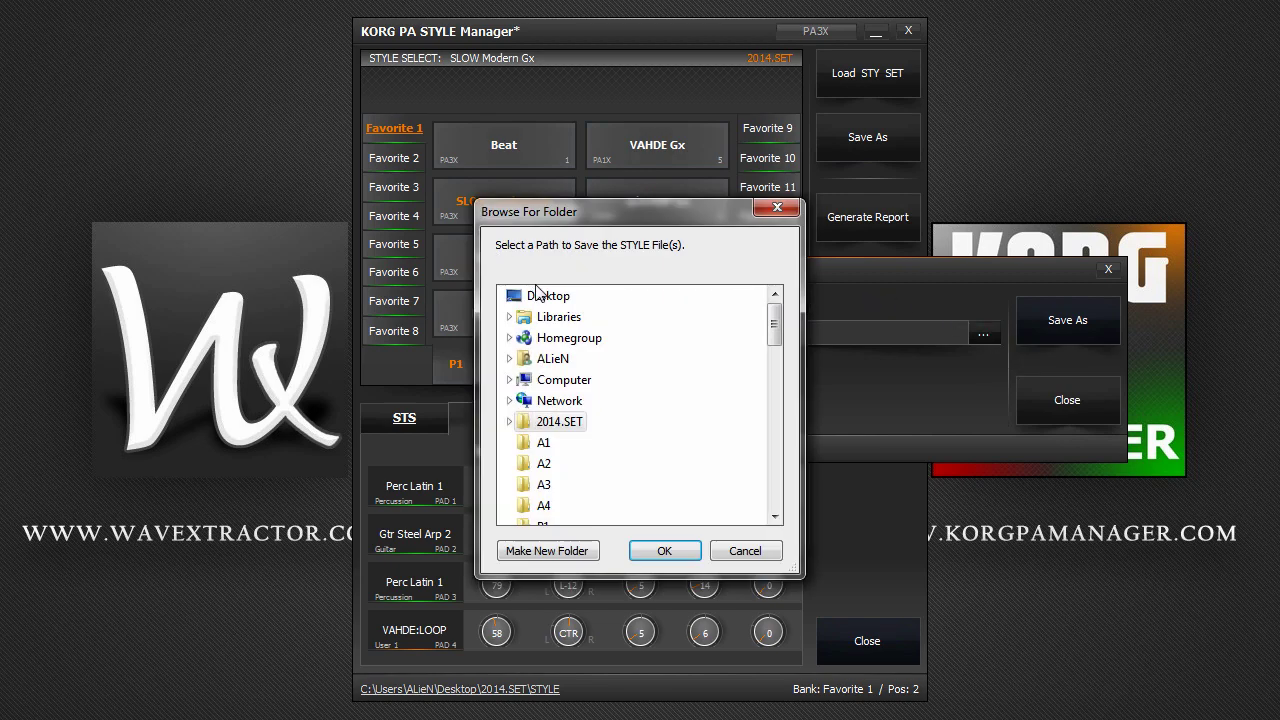
{"action": "left_click", "coordinate": [663, 545]}
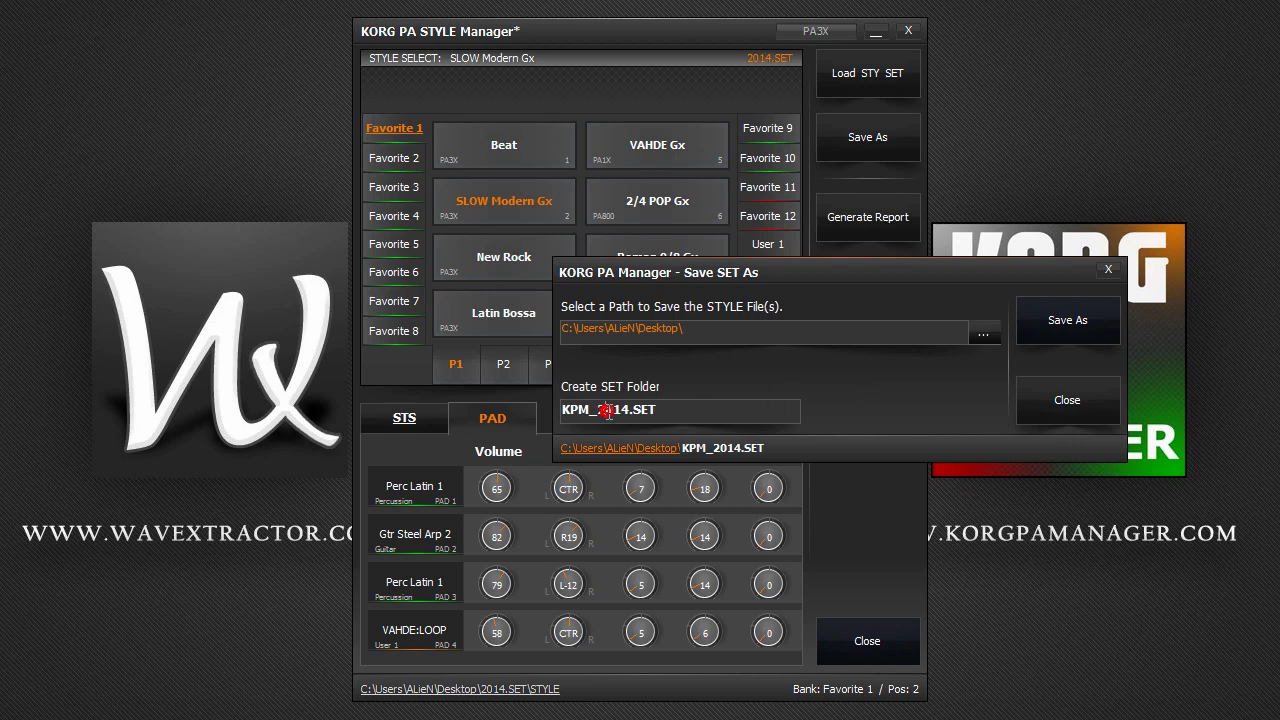
{"action": "left_click_drag", "start_coordinate": [596, 412], "coordinate": [545, 410]}
{"action": "type", "text": "my"}
{"action": "left_click", "coordinate": [1043, 328]}
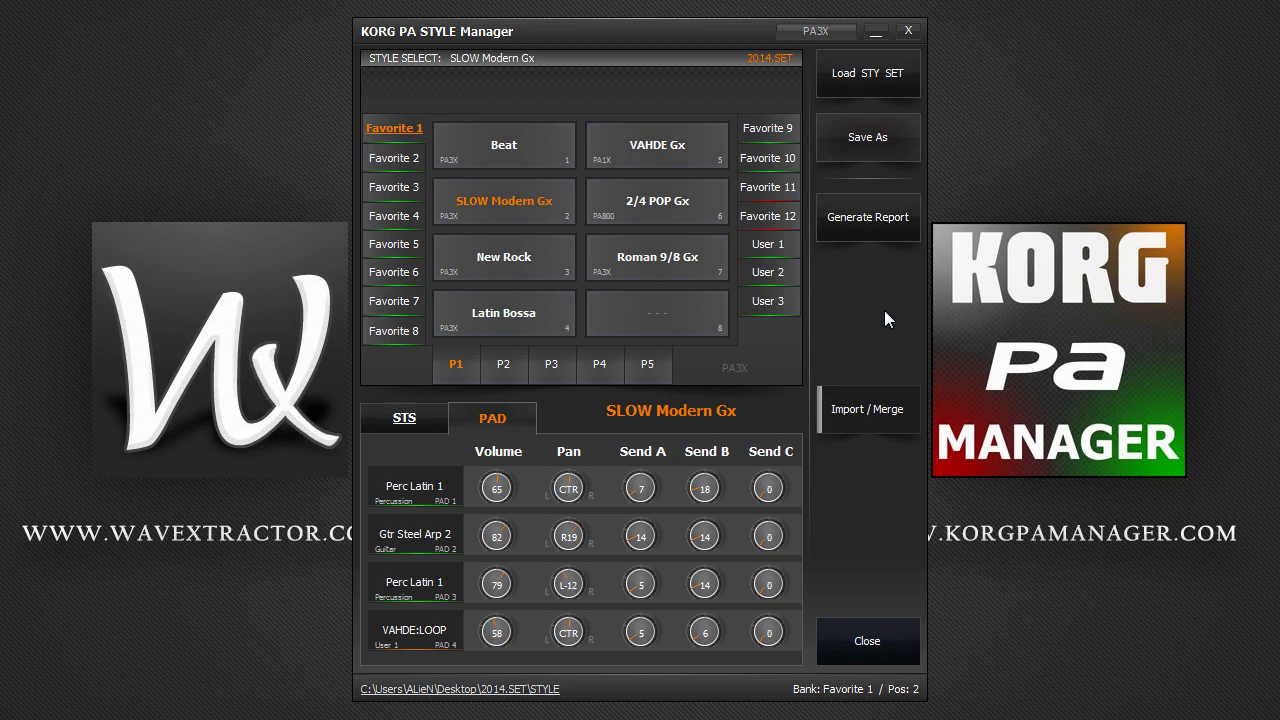
Generate the style report and inspect its Style Version and Page No columns.
{"action": "left_click", "coordinate": [864, 231]}
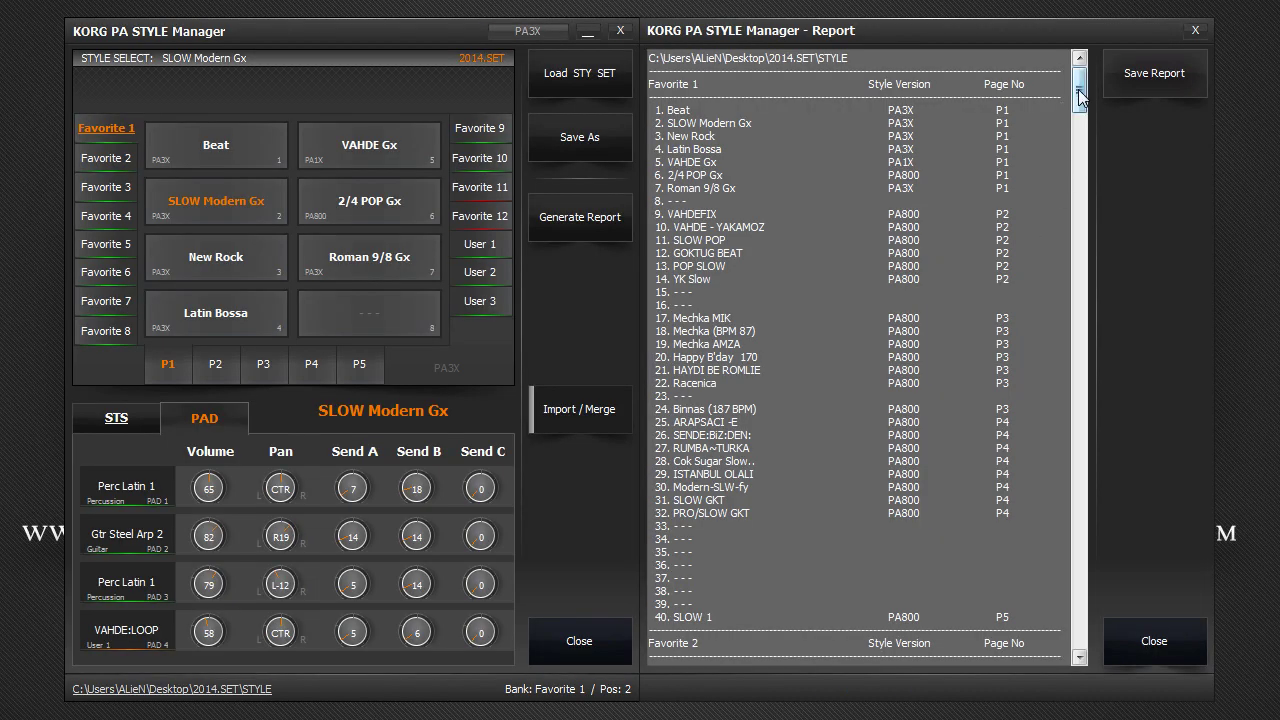
{"action": "mouse_move", "coordinate": [1079, 90]}
{"action": "left_mouse_down"}
{"action": "mouse_move", "coordinate": [1086, 227]}
{"action": "mouse_move", "coordinate": [1090, 86]}
{"action": "left_mouse_up"}
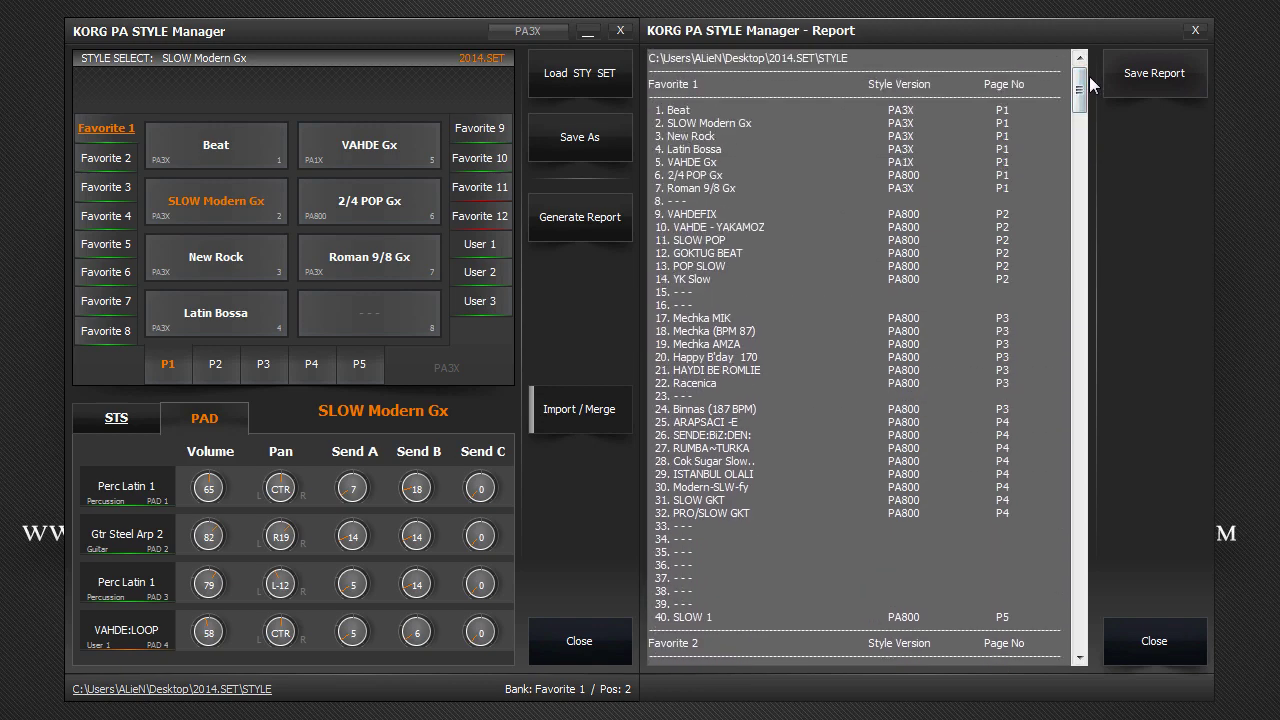
{"action": "left_click_drag", "start_coordinate": [940, 84], "coordinate": [858, 84]}
{"action": "left_click_drag", "start_coordinate": [1024, 80], "coordinate": [985, 84]}
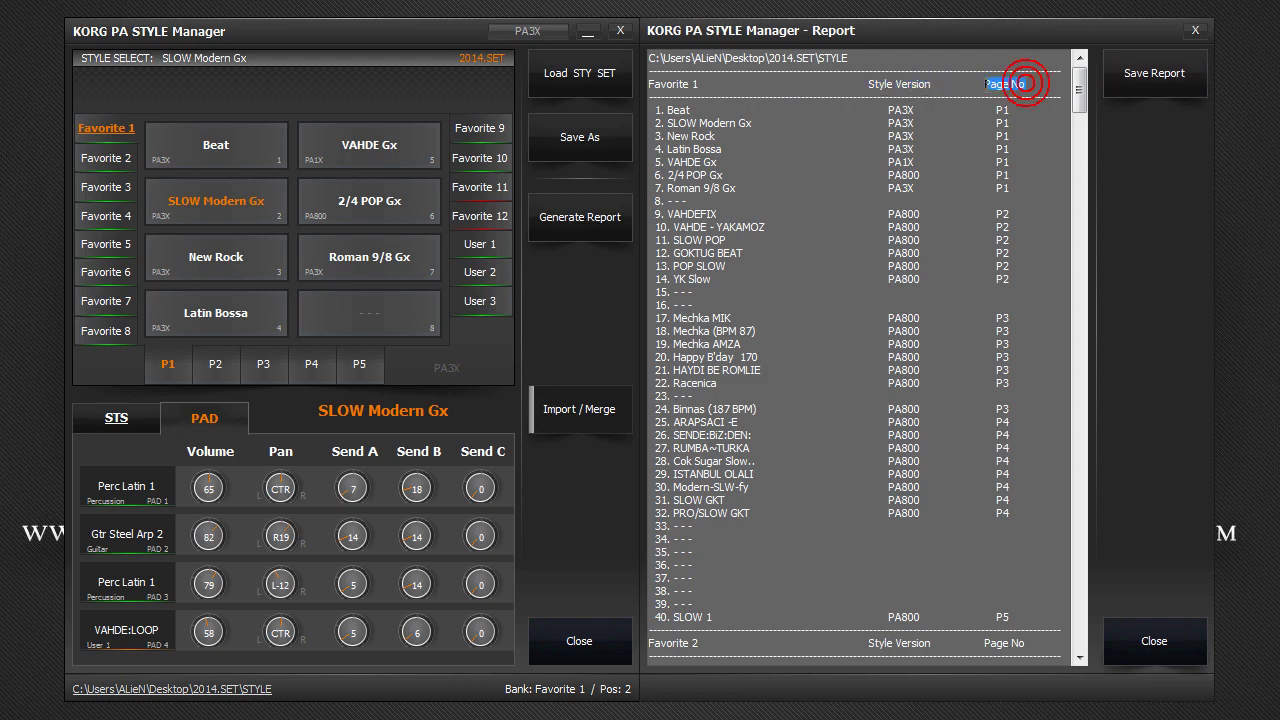
{"action": "left_click", "coordinate": [994, 123]}
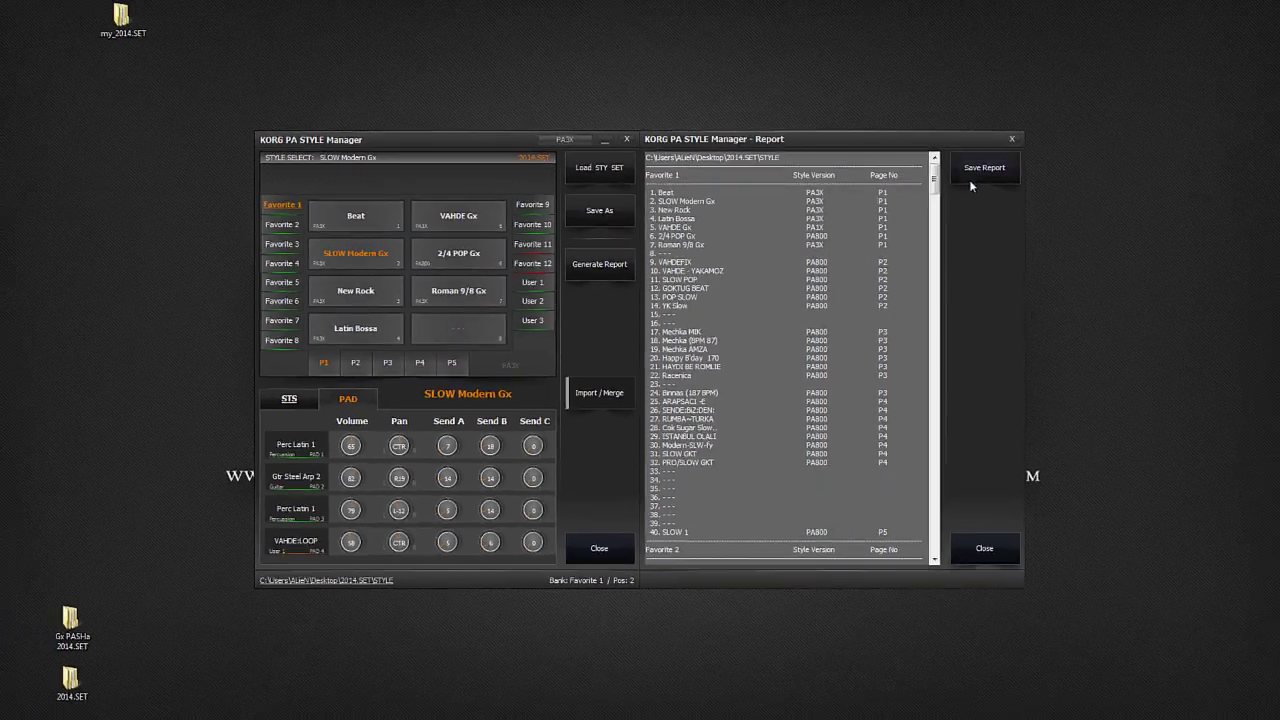
Save the report to the Desktop as the HTML file 2014.SET_STY_REPORT.
{"action": "left_click", "coordinate": [975, 172]}
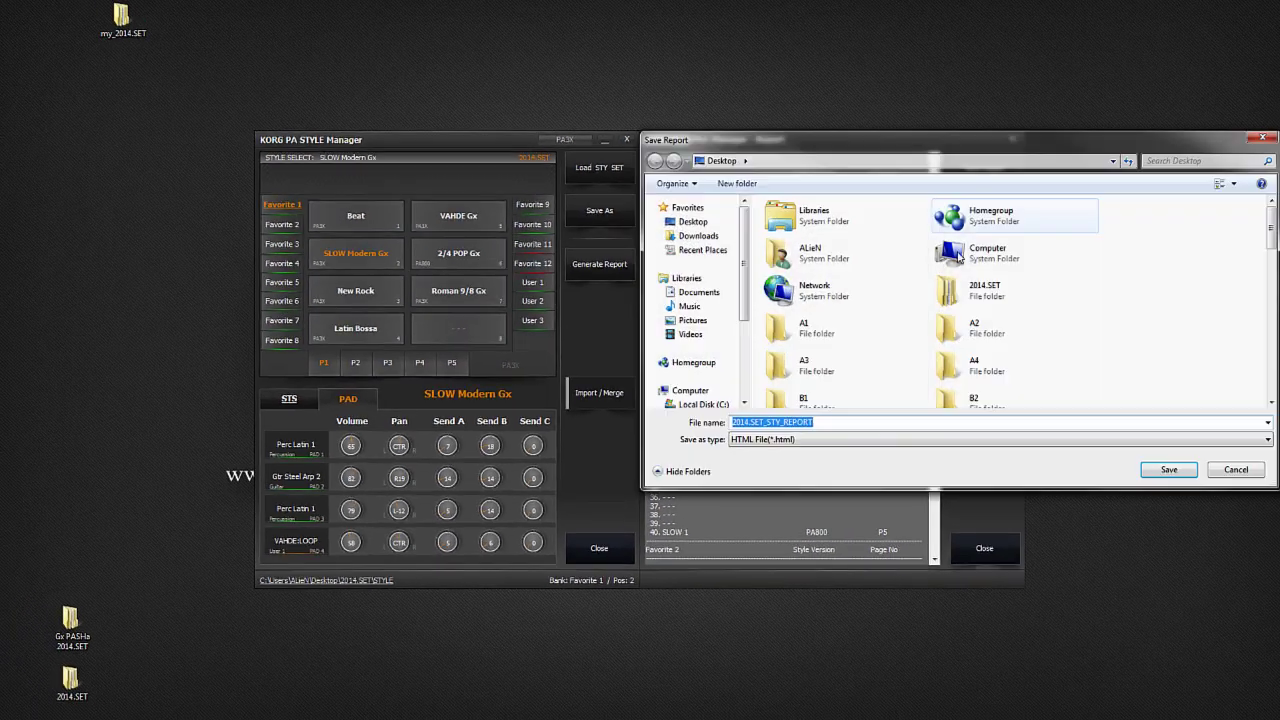
{"action": "left_click", "coordinate": [896, 441]}
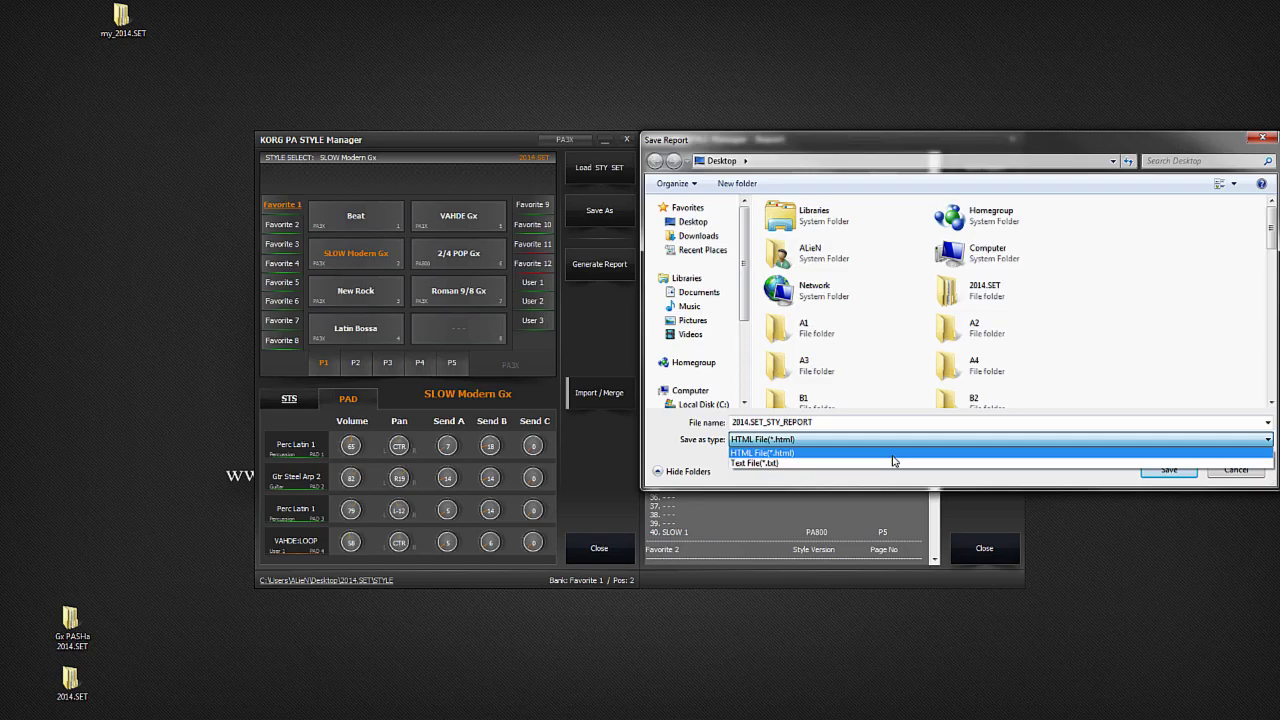
{"action": "left_click", "coordinate": [895, 456]}
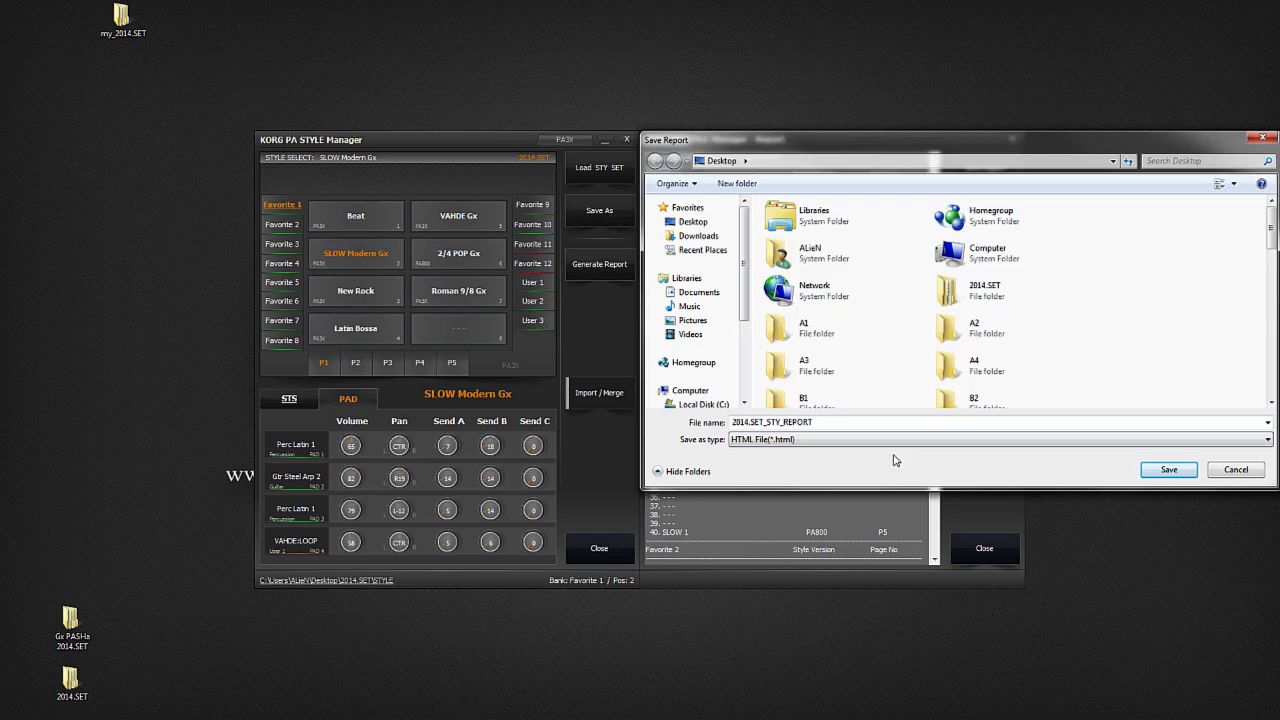
{"action": "left_click", "coordinate": [1155, 474]}
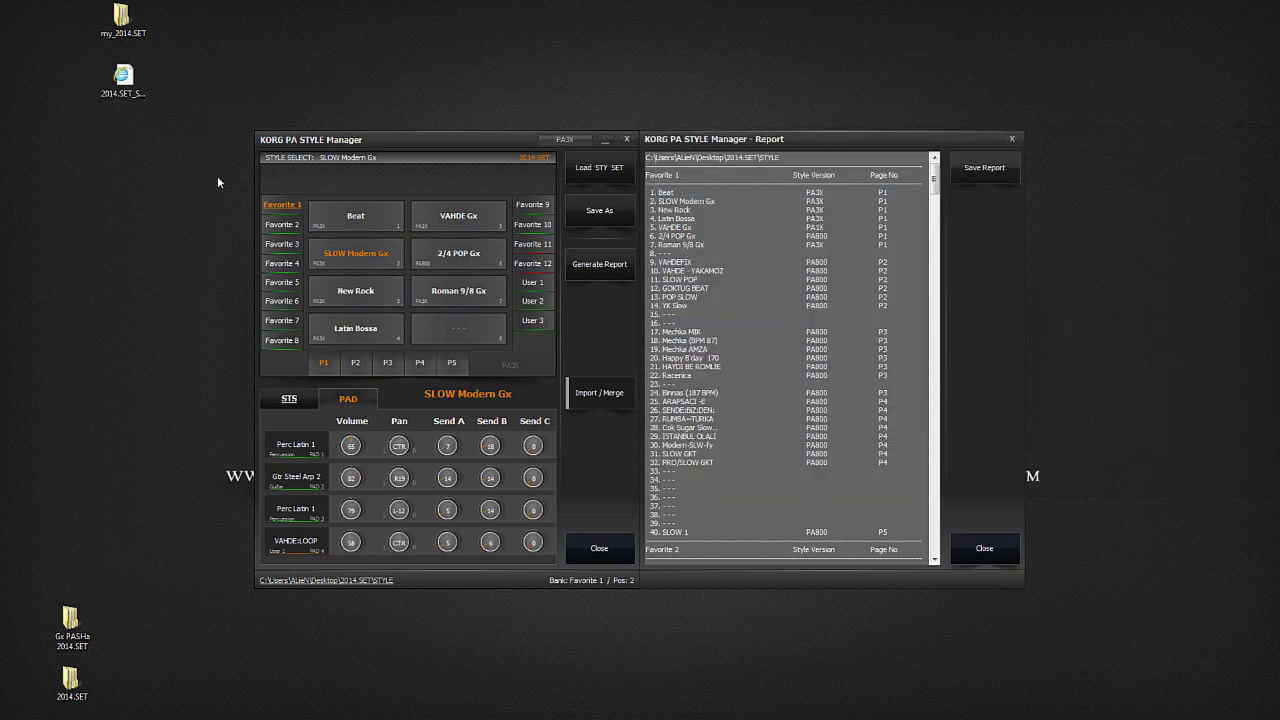
{"action": "left_click", "coordinate": [133, 86]}
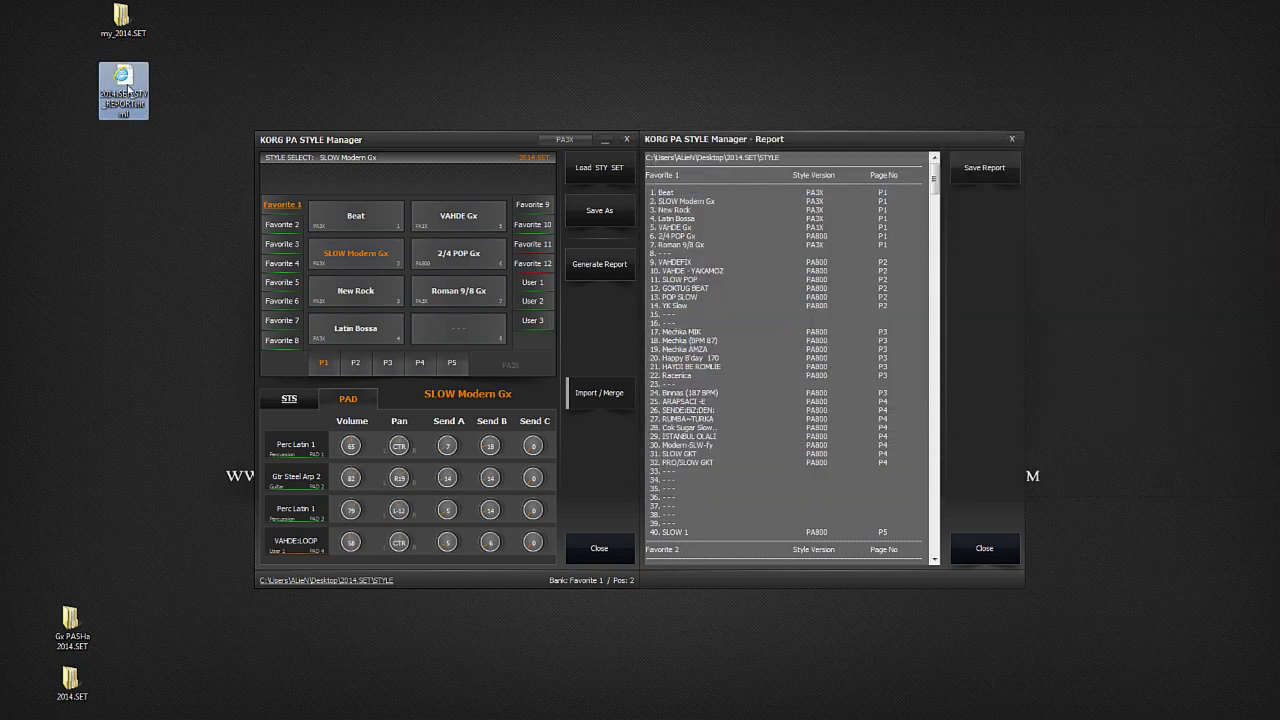
View 2014.SET_STY_REPORT's Favorite tables in Internet Explorer, then close the browser.
{"action": "double_click", "coordinate": [128, 90]}
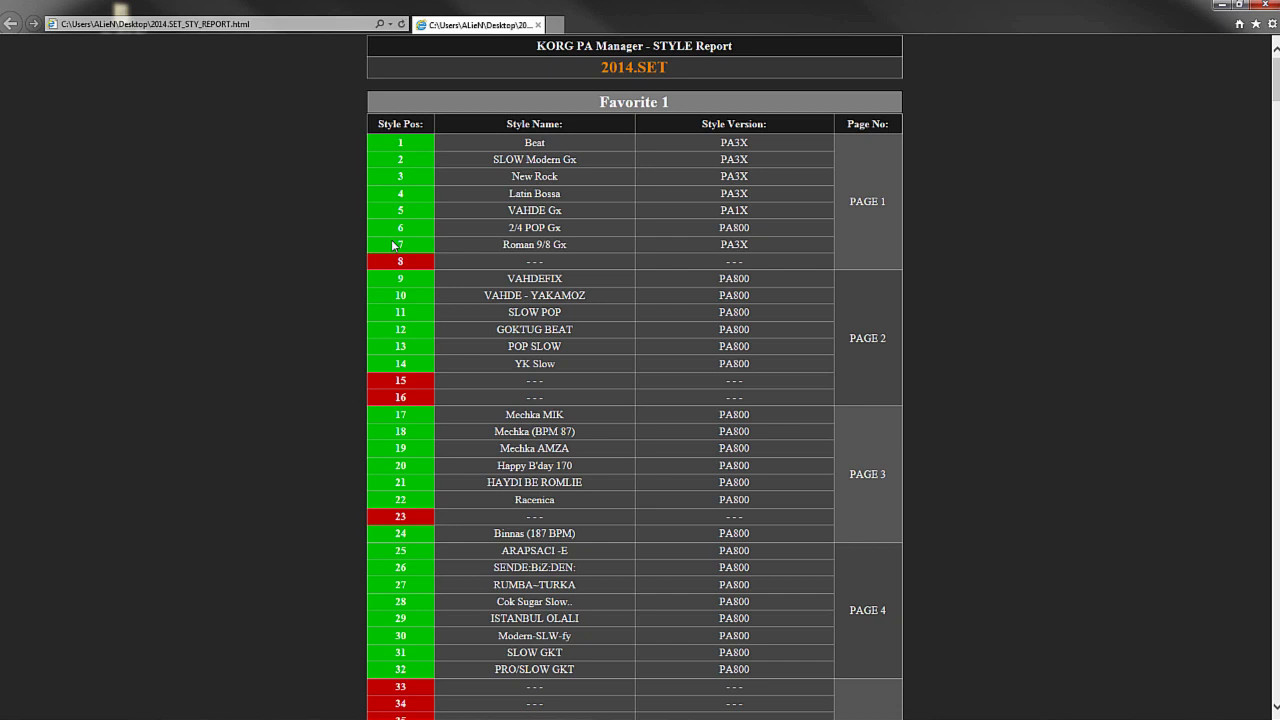
{"action": "left_click_drag", "start_coordinate": [384, 262], "coordinate": [752, 268]}
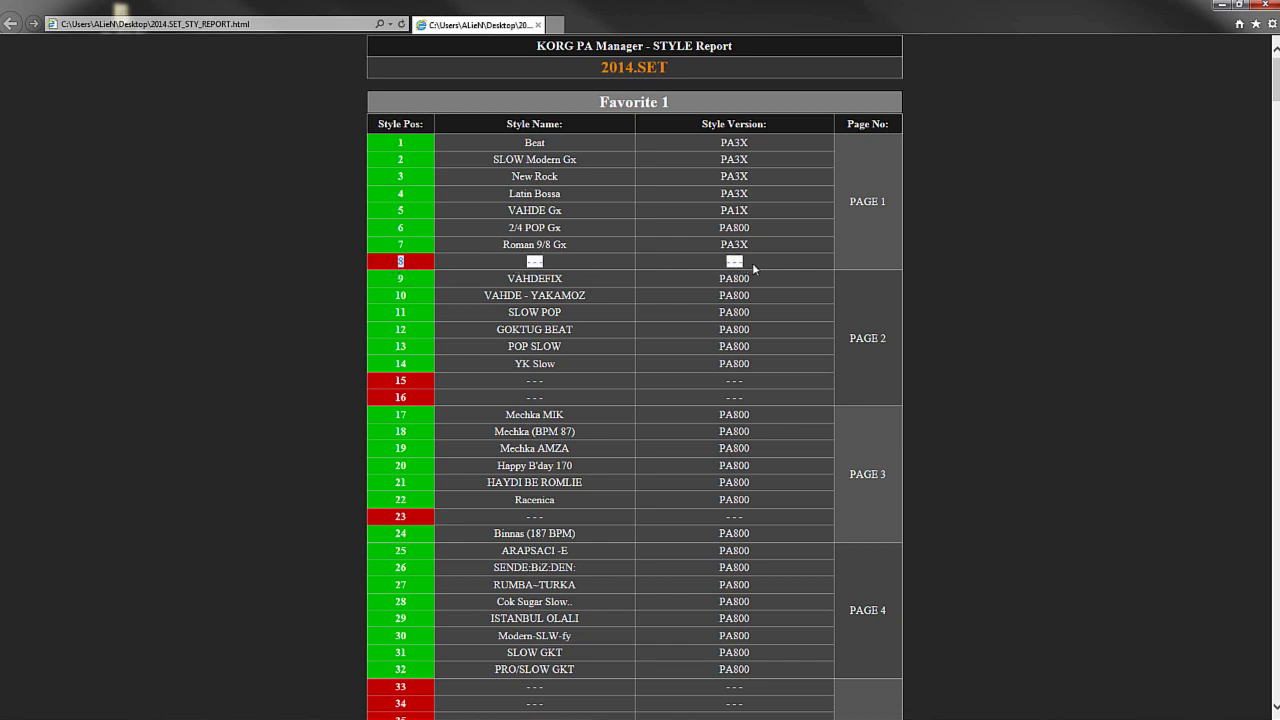
{"action": "left_click", "coordinate": [623, 260]}
{"action": "left_click_drag", "start_coordinate": [1277, 87], "coordinate": [1006, 109]}
{"action": "left_click", "coordinate": [1266, 5]}
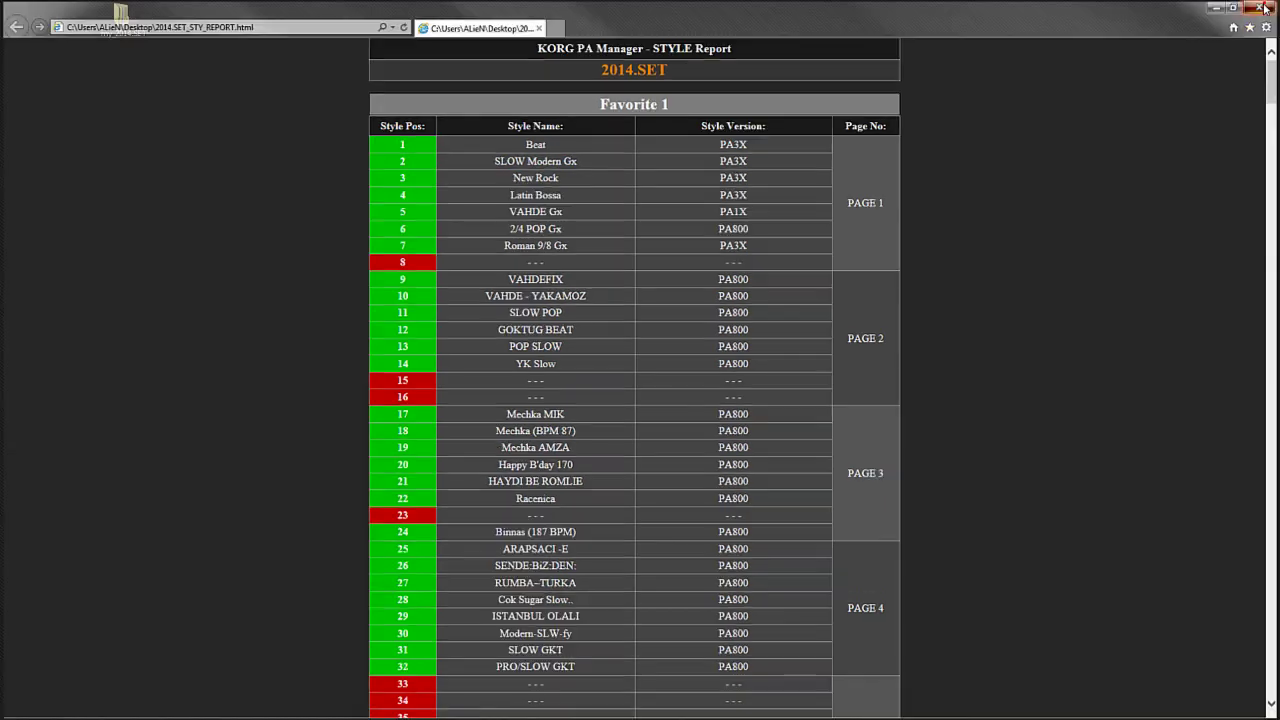
Close the report and open SLOW Modern Gx's Properties (Ctrl+P) on the Var 1 element.
{"action": "left_click", "coordinate": [1012, 136]}
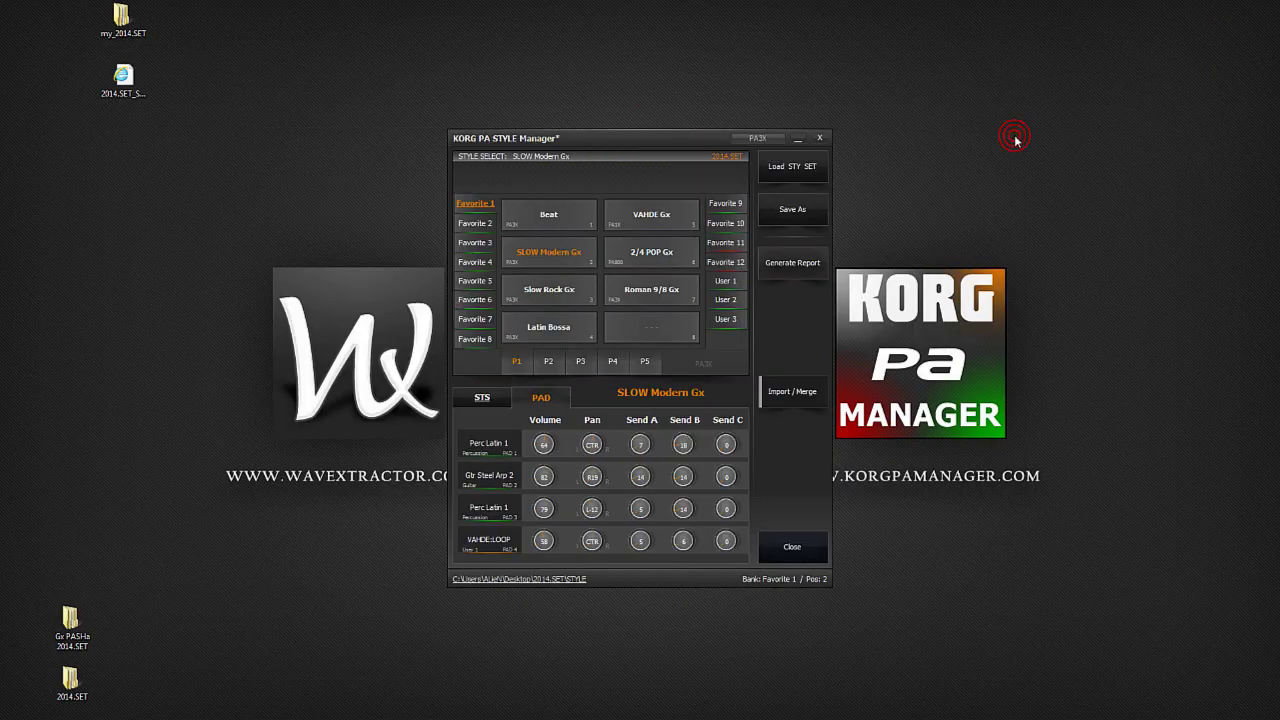
{"action": "right_click", "coordinate": [596, 253]}
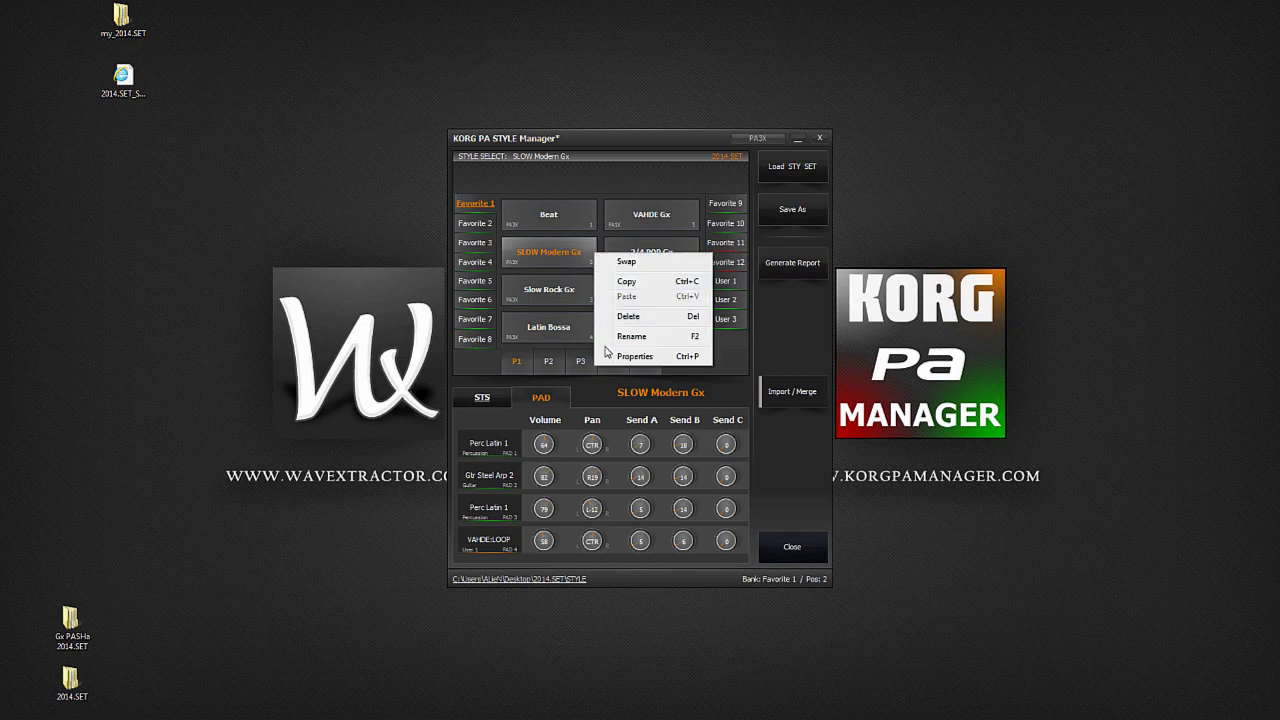
{"action": "key", "text": "ctrl+p"}
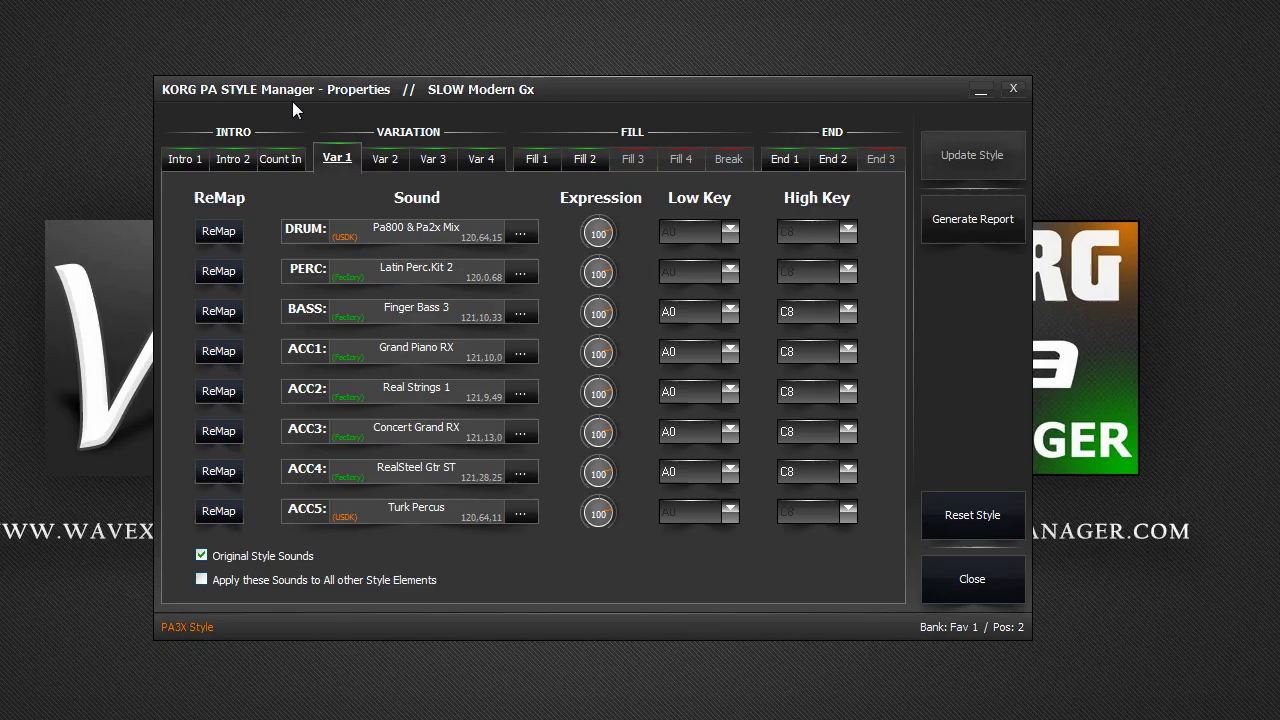
{"action": "left_click", "coordinate": [472, 125]}
{"action": "left_click", "coordinate": [653, 123]}
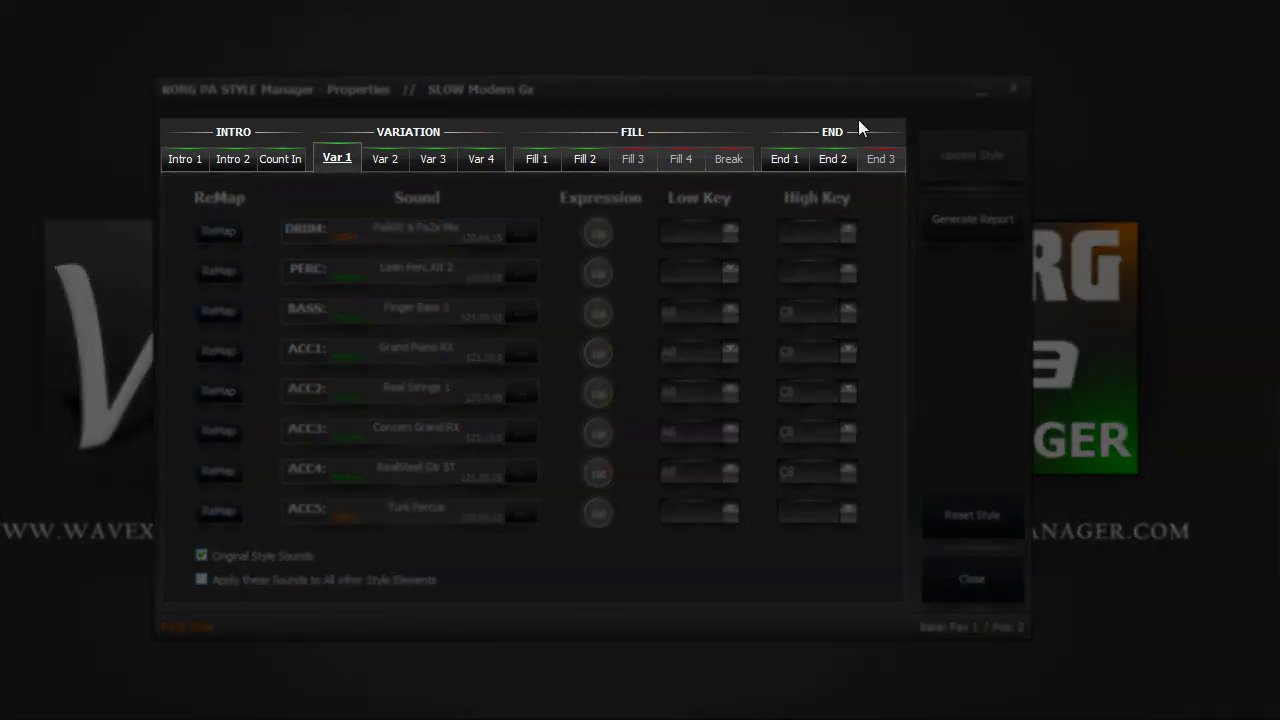
{"action": "left_click", "coordinate": [858, 122]}
{"action": "left_click", "coordinate": [341, 155]}
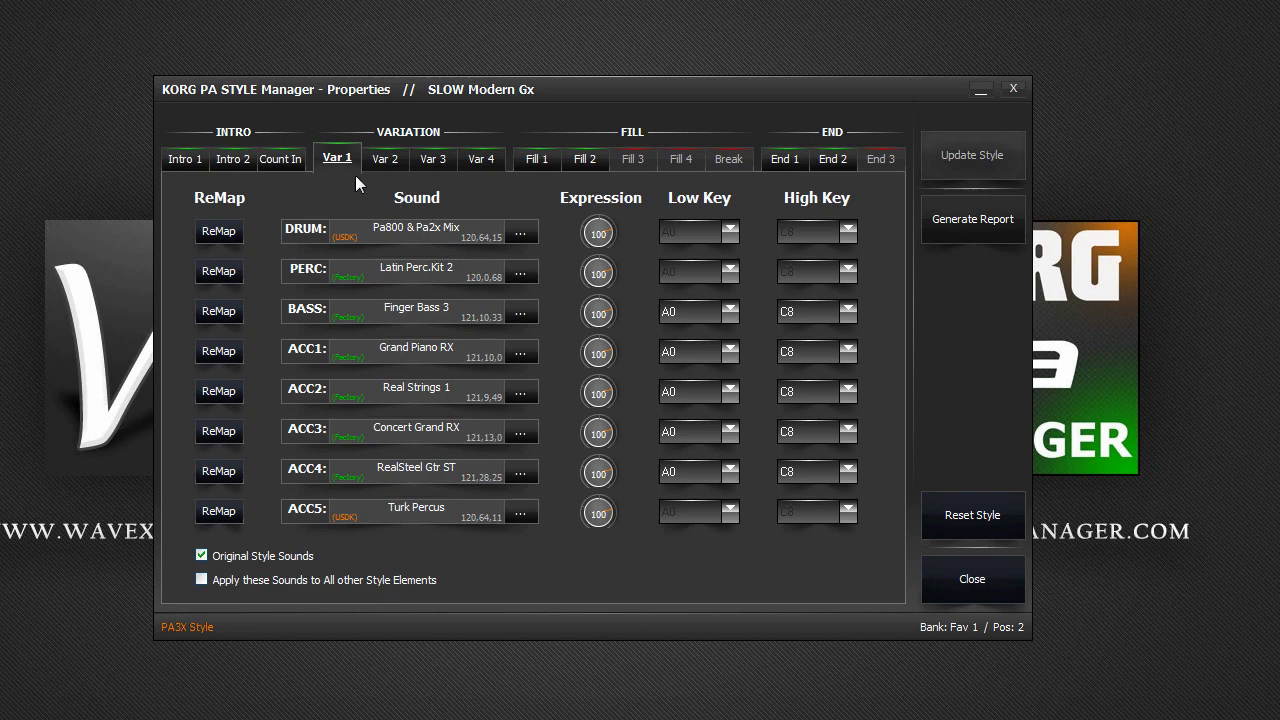
Browse the Var 1–4 and Fill 1–2 elements of SLOW Modern Gx.
{"action": "left_click", "coordinate": [381, 160]}
{"action": "left_click", "coordinate": [432, 159]}
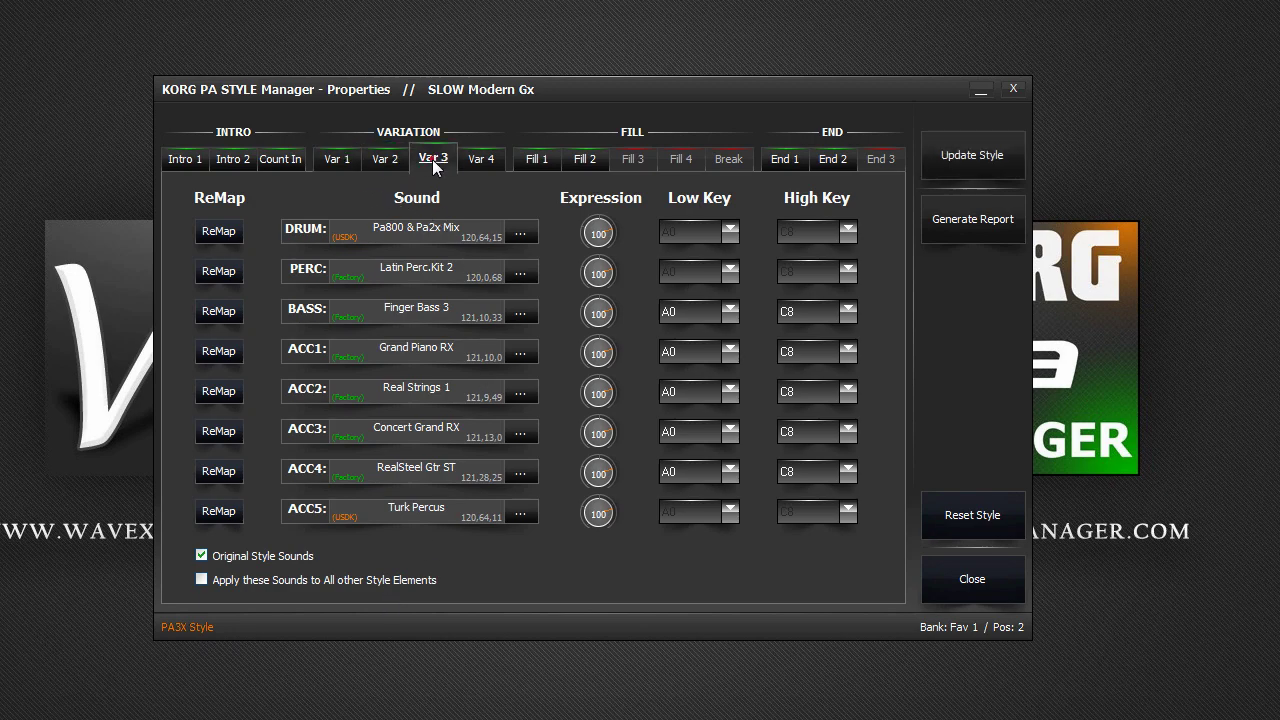
{"action": "left_click", "coordinate": [490, 163]}
{"action": "left_click", "coordinate": [537, 161]}
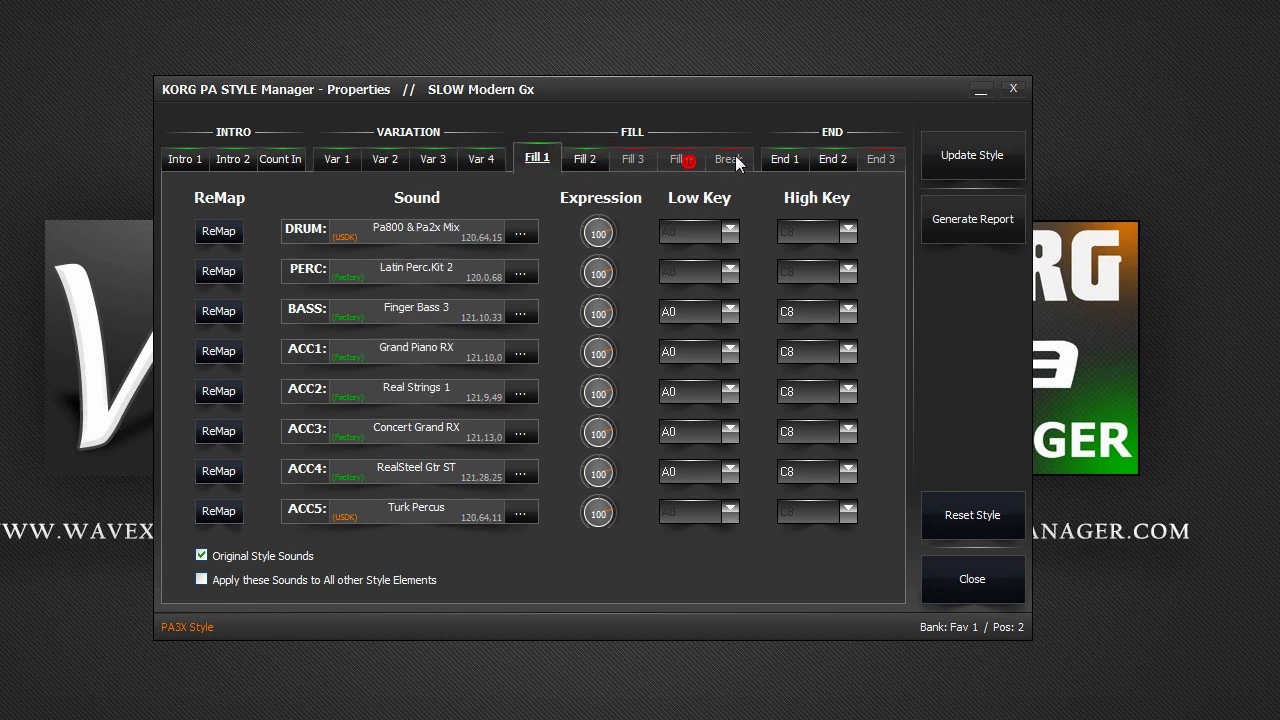
{"action": "left_click", "coordinate": [878, 160]}
{"action": "left_click", "coordinate": [585, 162]}
{"action": "left_click", "coordinate": [466, 160]}
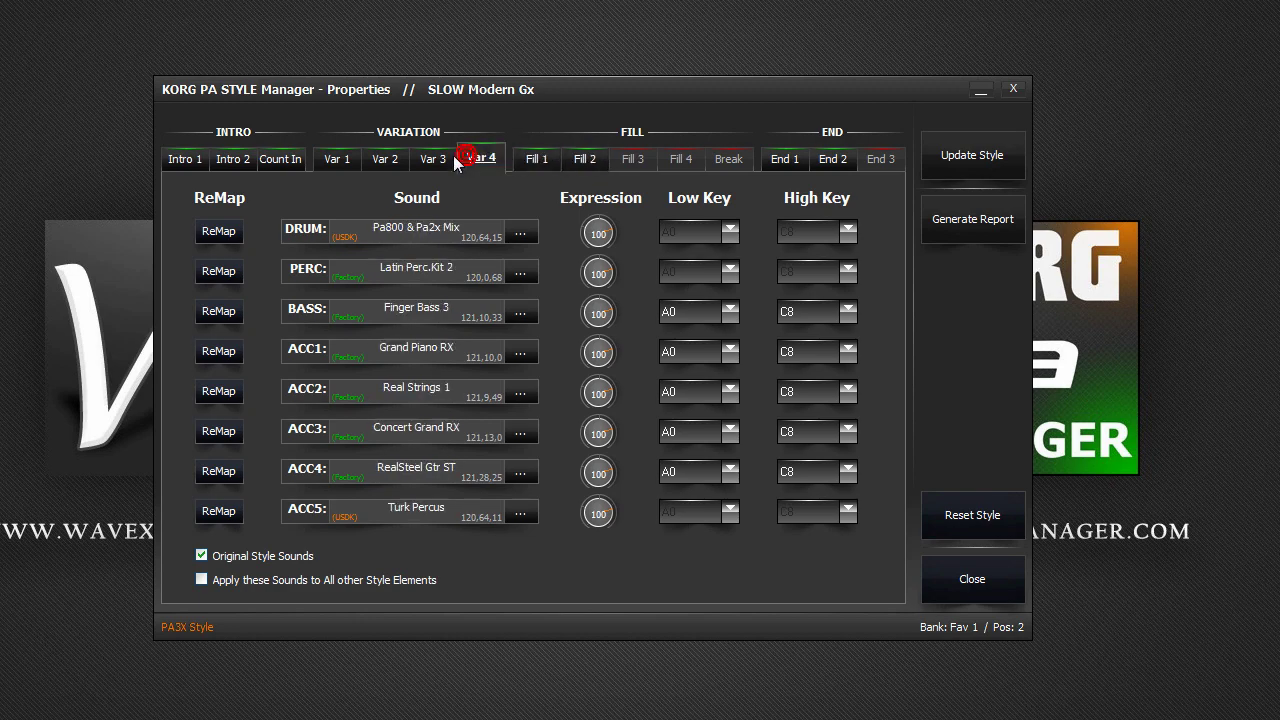
{"action": "left_click", "coordinate": [432, 160]}
{"action": "left_click", "coordinate": [383, 162]}
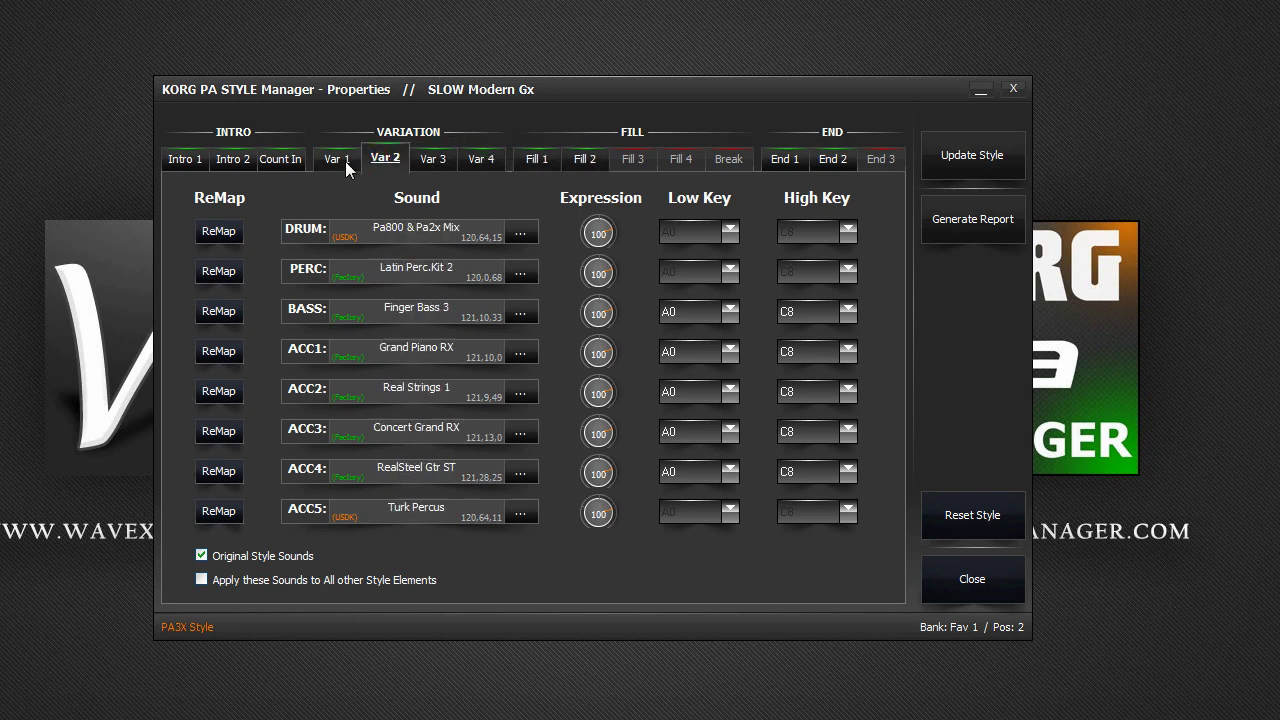
{"action": "left_click", "coordinate": [343, 160]}
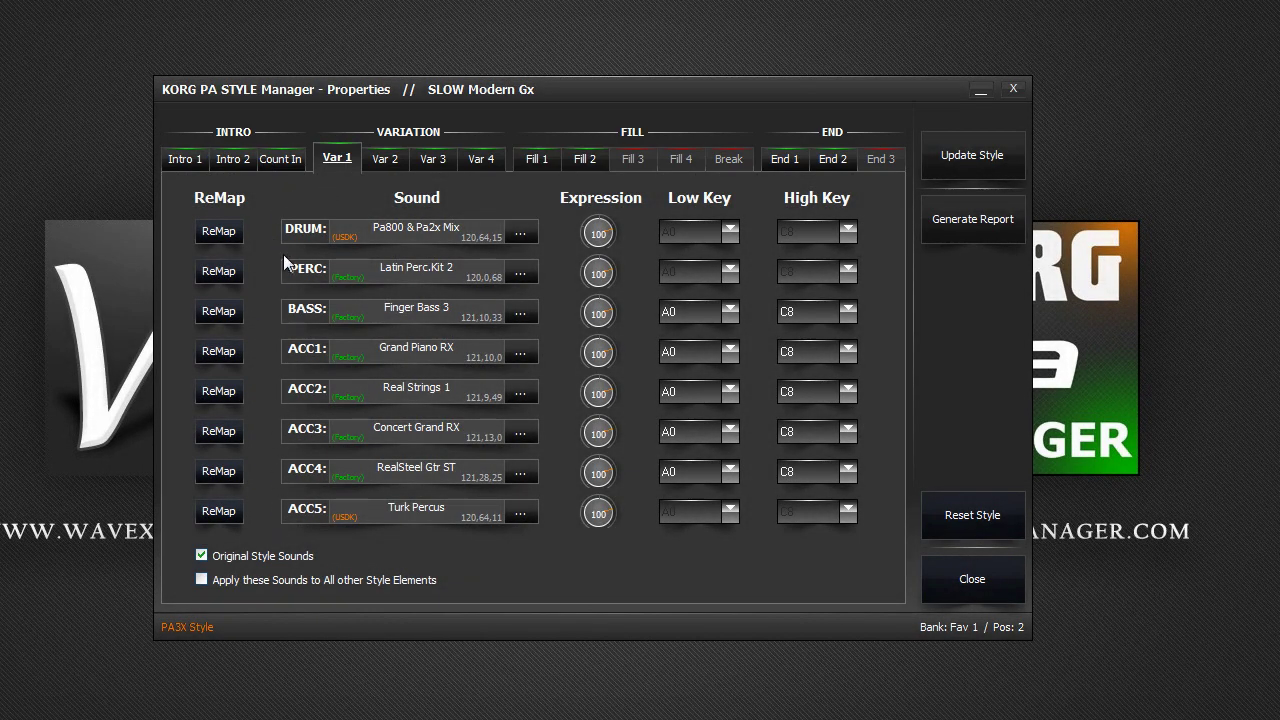
Set the Var 1 DRUM sound to Factory Drum & SFX Jazz Kit 1 Amb.
{"action": "left_click", "coordinate": [358, 230]}
{"action": "left_click", "coordinate": [588, 248]}
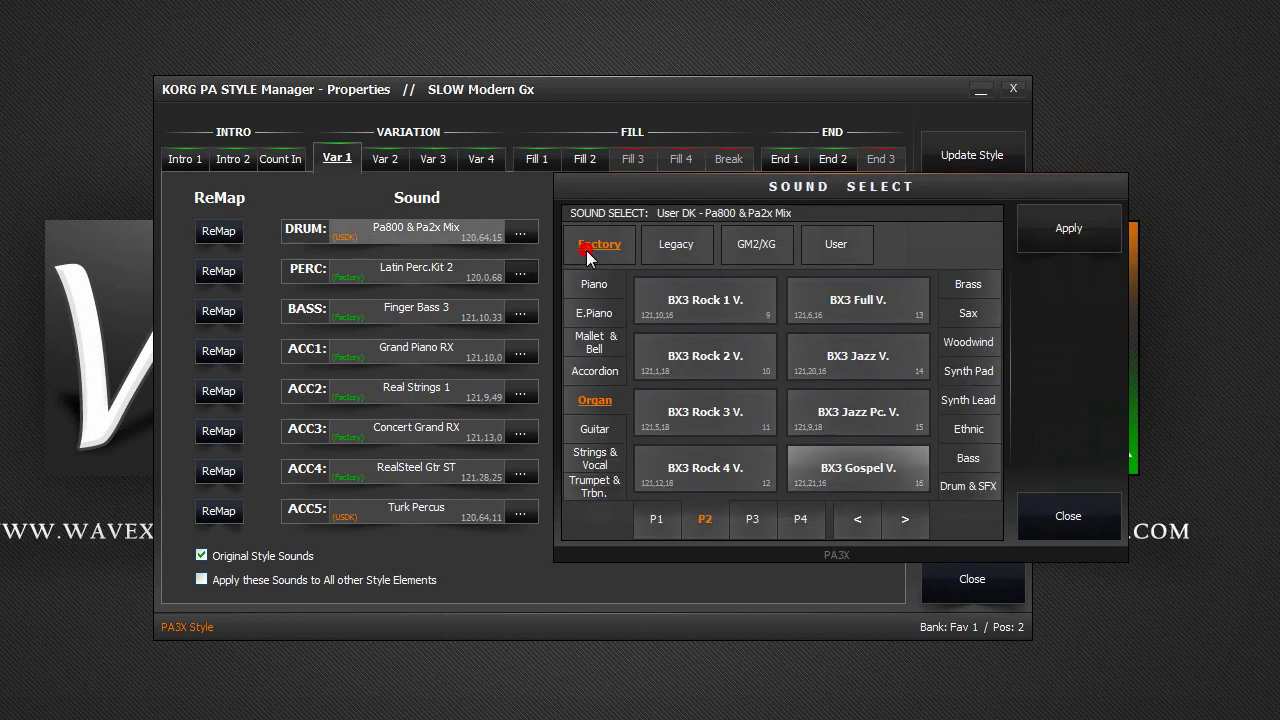
{"action": "left_click", "coordinate": [966, 486]}
{"action": "double_click", "coordinate": [704, 298]}
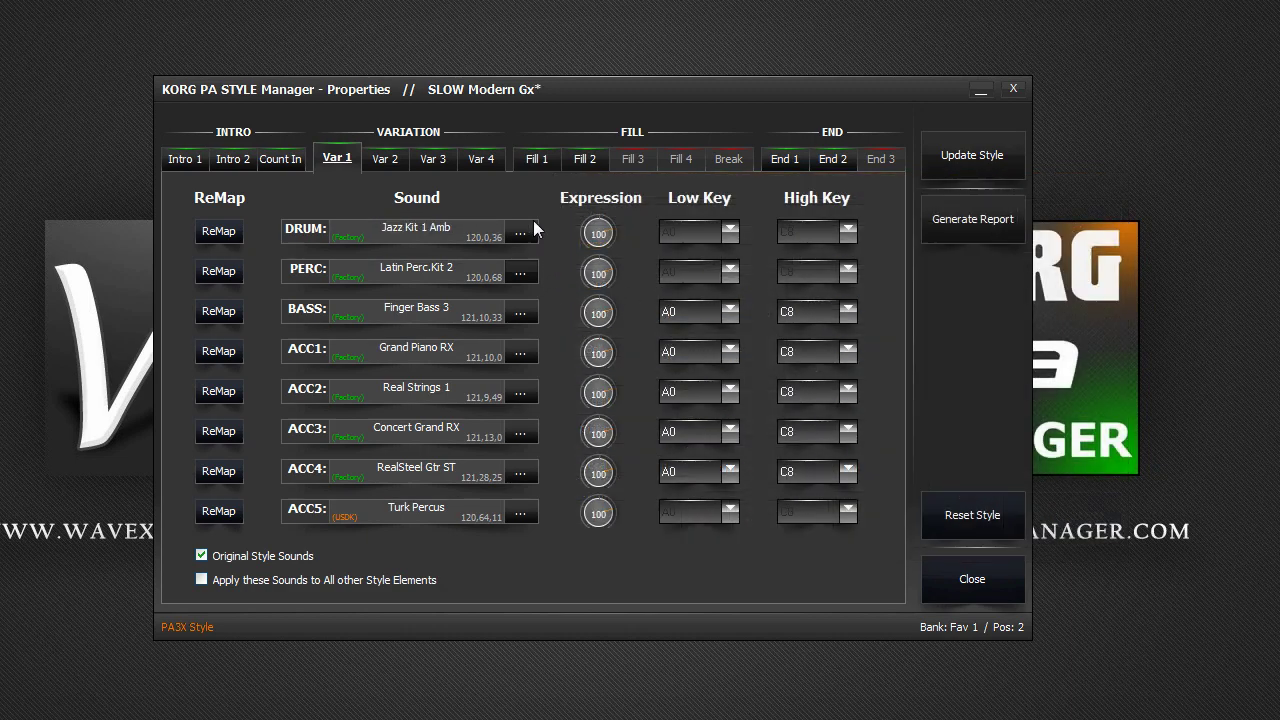
Set the Var 2 DRUM sound to Jazz Kit 1 Amb and show Var 3.
{"action": "left_click", "coordinate": [388, 157]}
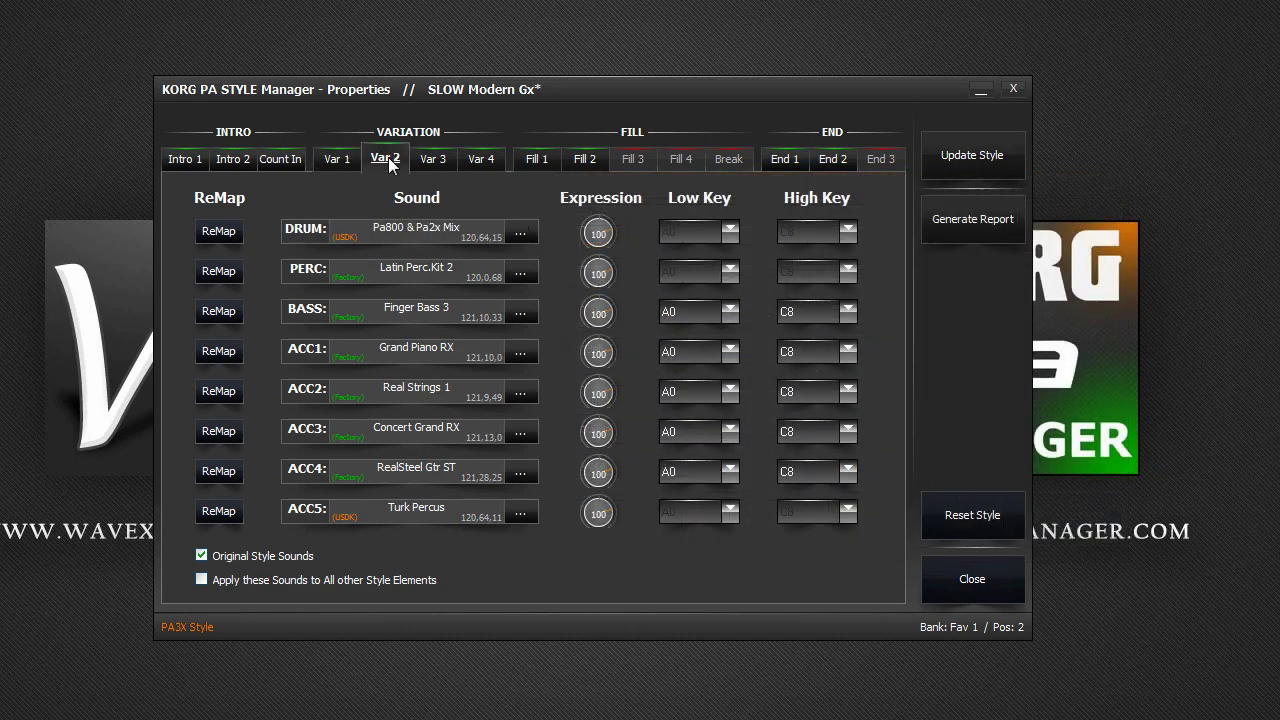
{"action": "left_click", "coordinate": [433, 159]}
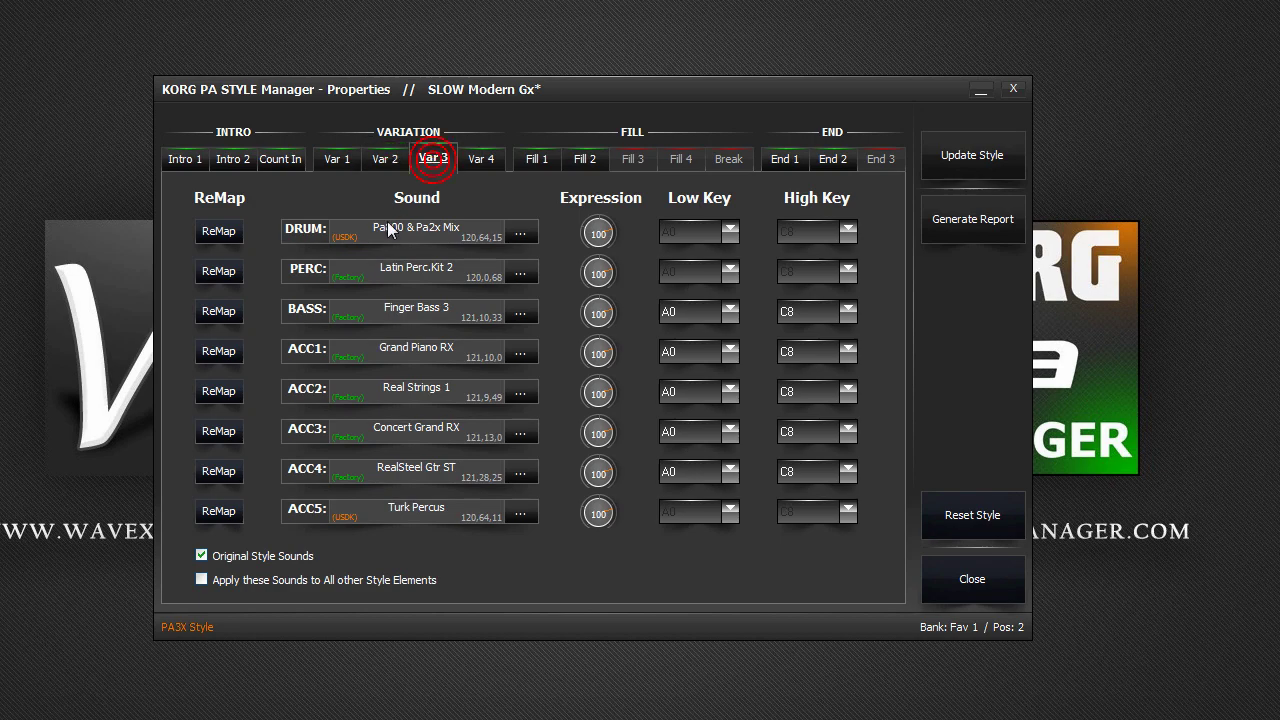
{"action": "left_click", "coordinate": [468, 158]}
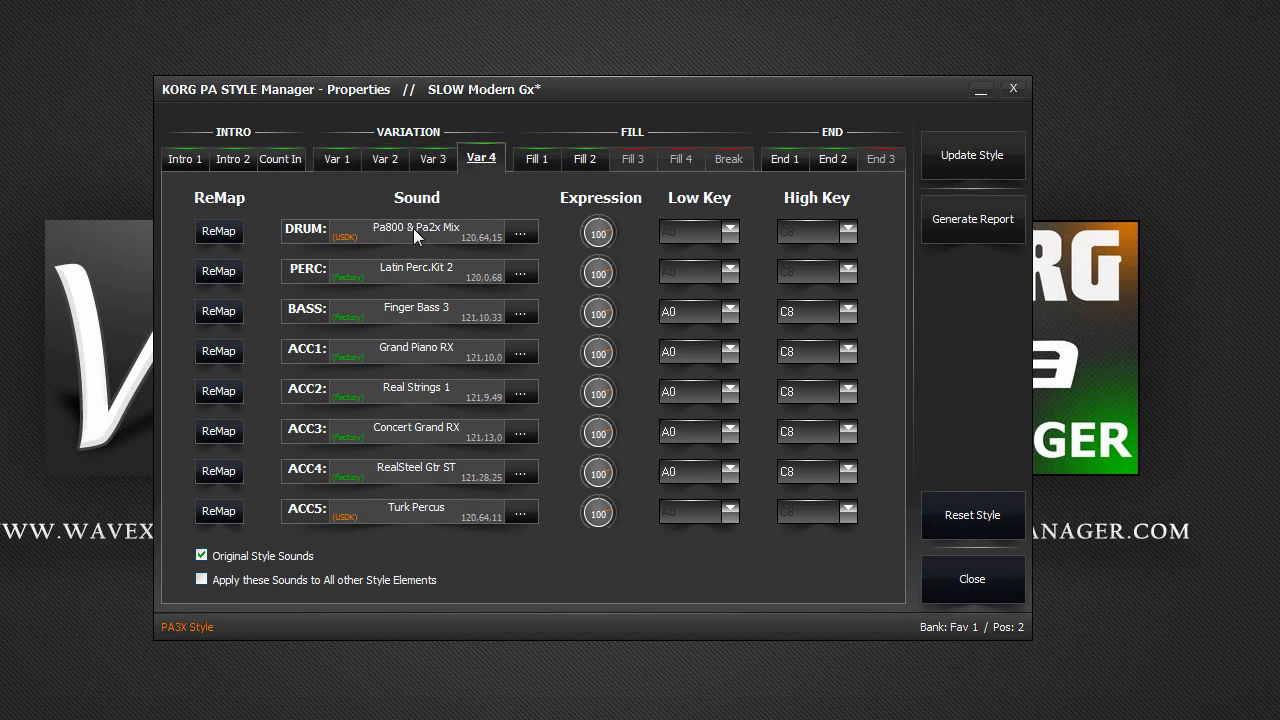
{"action": "left_click", "coordinate": [355, 166]}
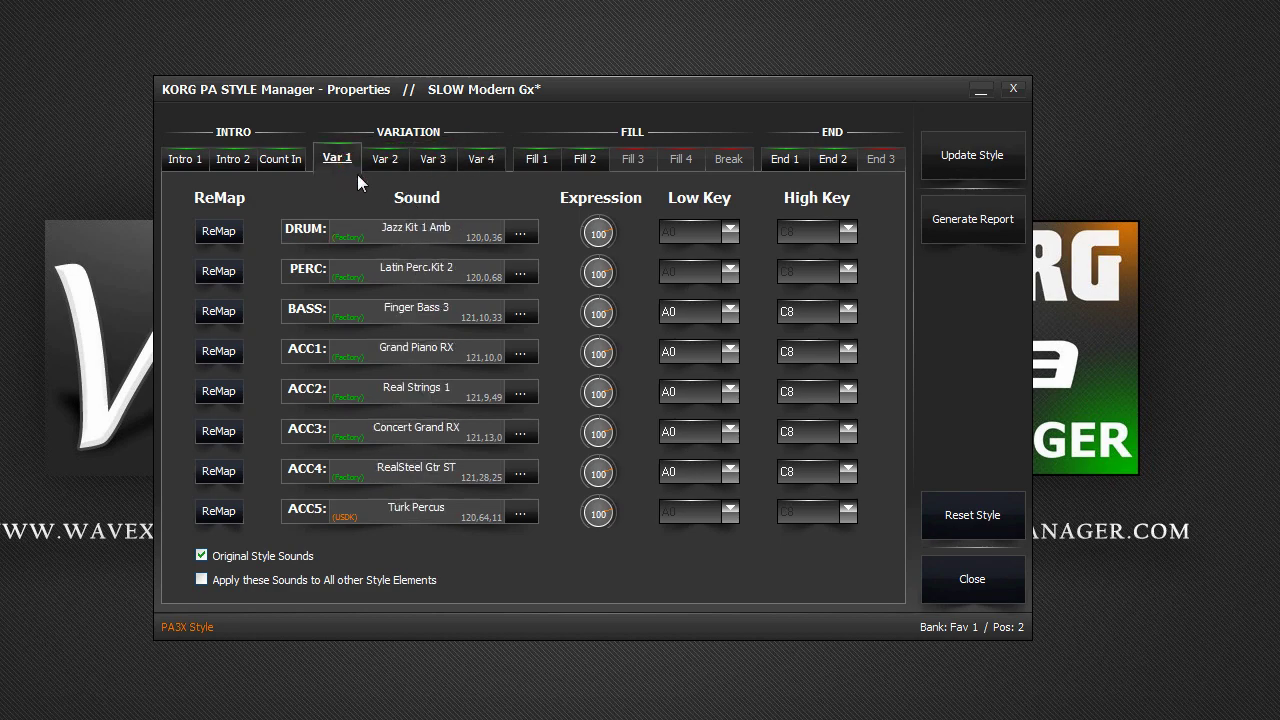
{"action": "left_click", "coordinate": [388, 164]}
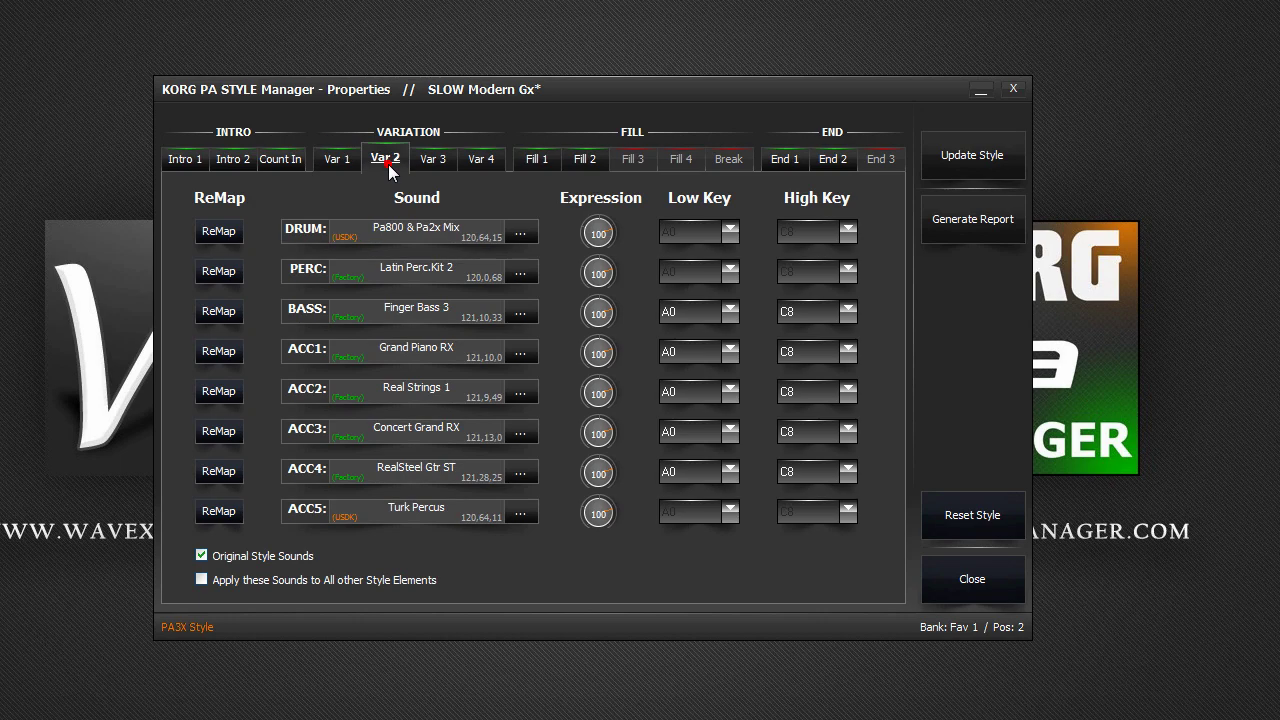
{"action": "left_click", "coordinate": [370, 235]}
{"action": "left_click", "coordinate": [598, 254]}
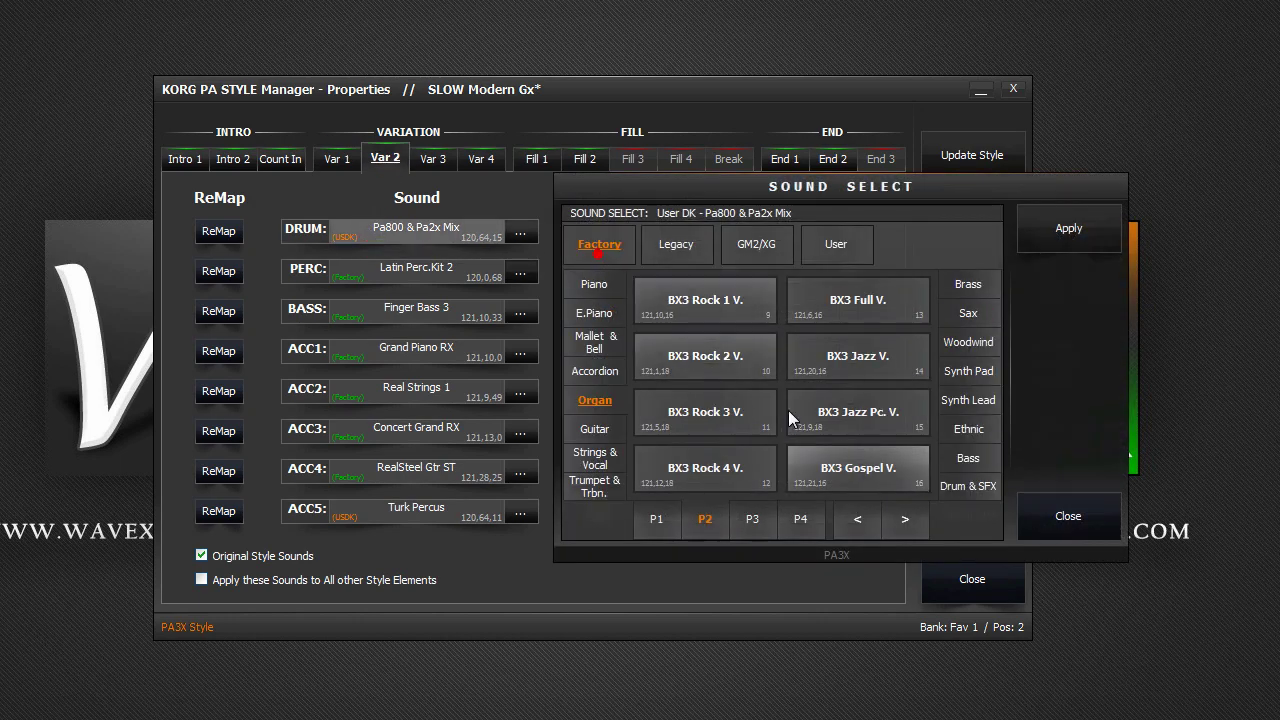
{"action": "left_click", "coordinate": [960, 486]}
{"action": "double_click", "coordinate": [705, 305]}
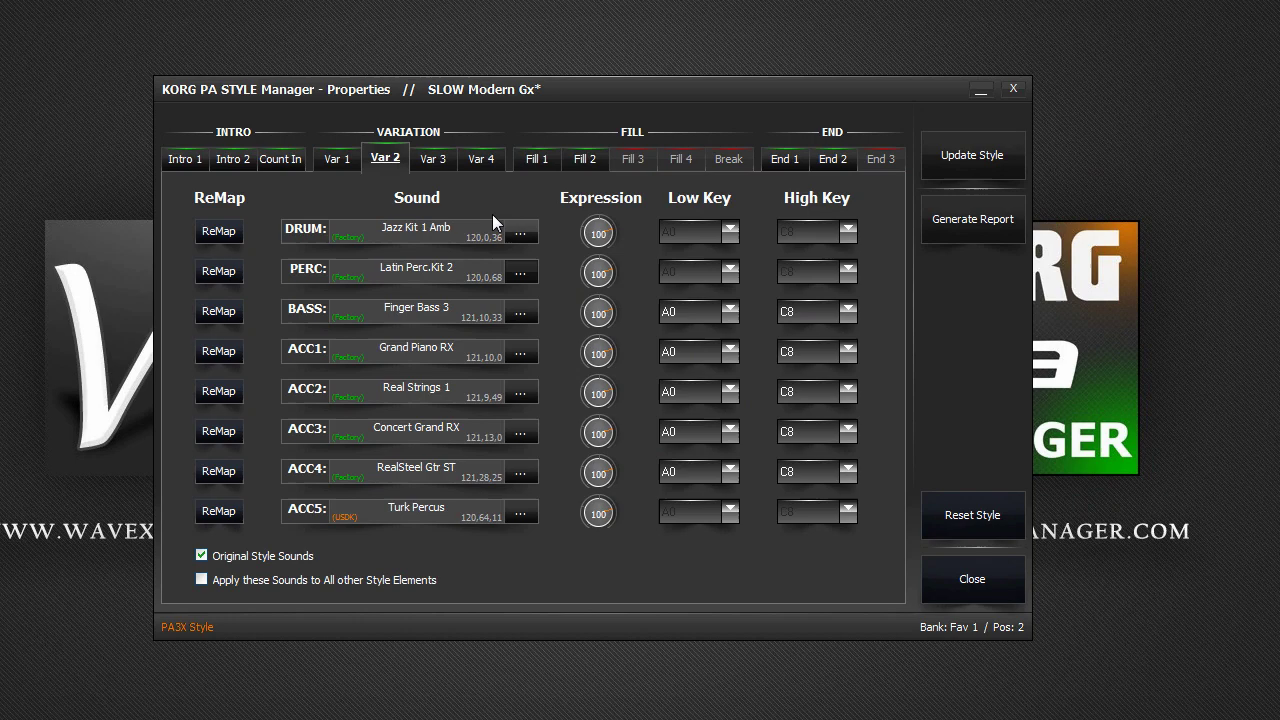
{"action": "left_click", "coordinate": [434, 160]}
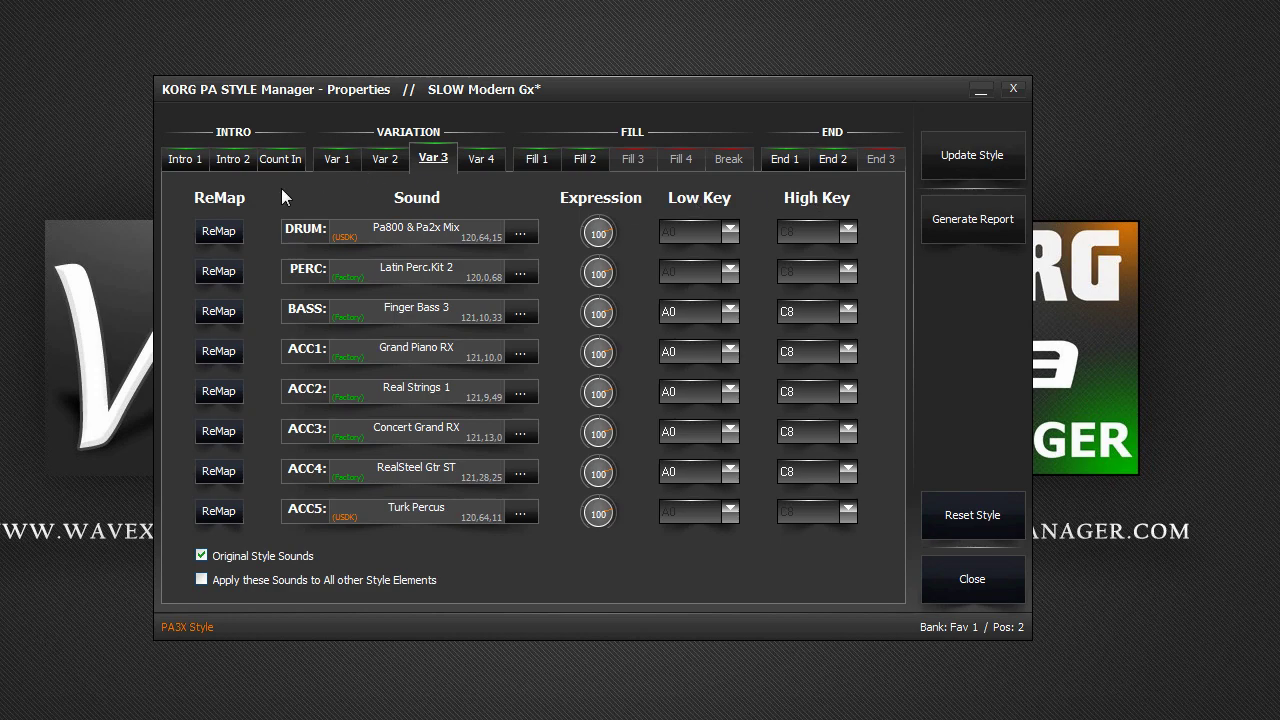
ReMap all 9 Pa800 & Pa2x Mix drum instances to Factory Jazz Kit 1 Amb.
{"action": "left_click", "coordinate": [236, 230]}
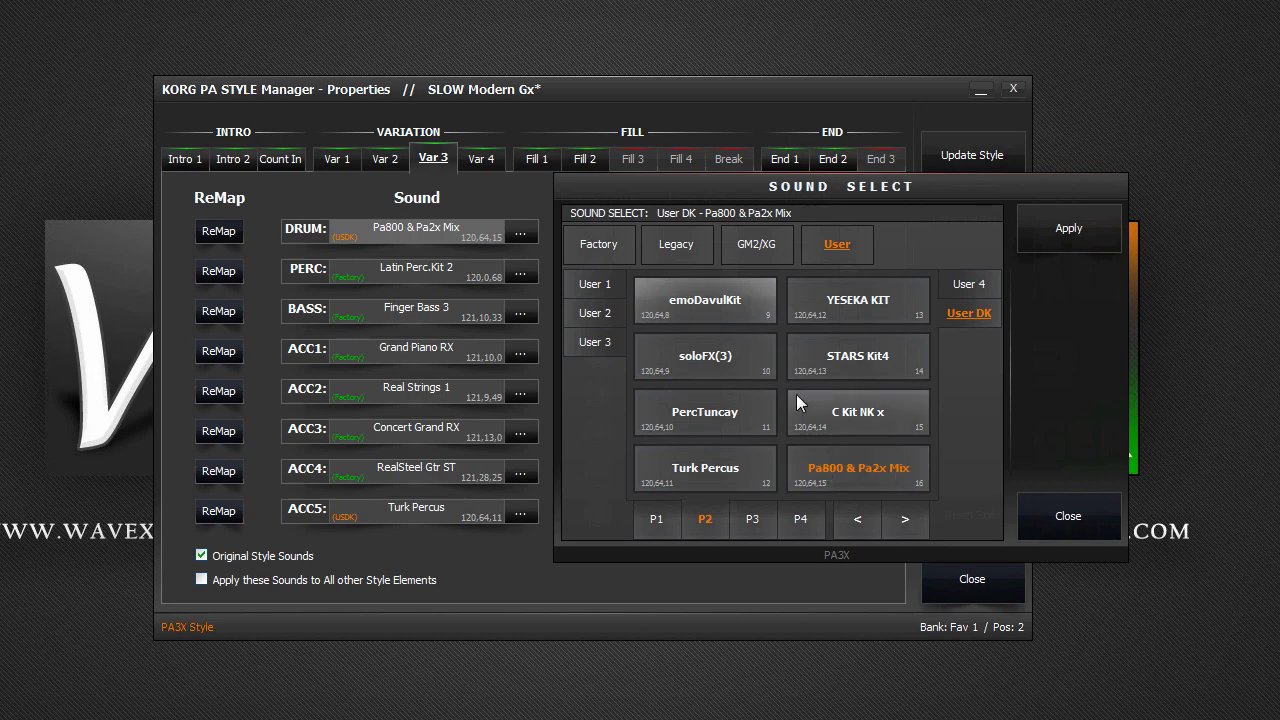
{"action": "left_click", "coordinate": [613, 252]}
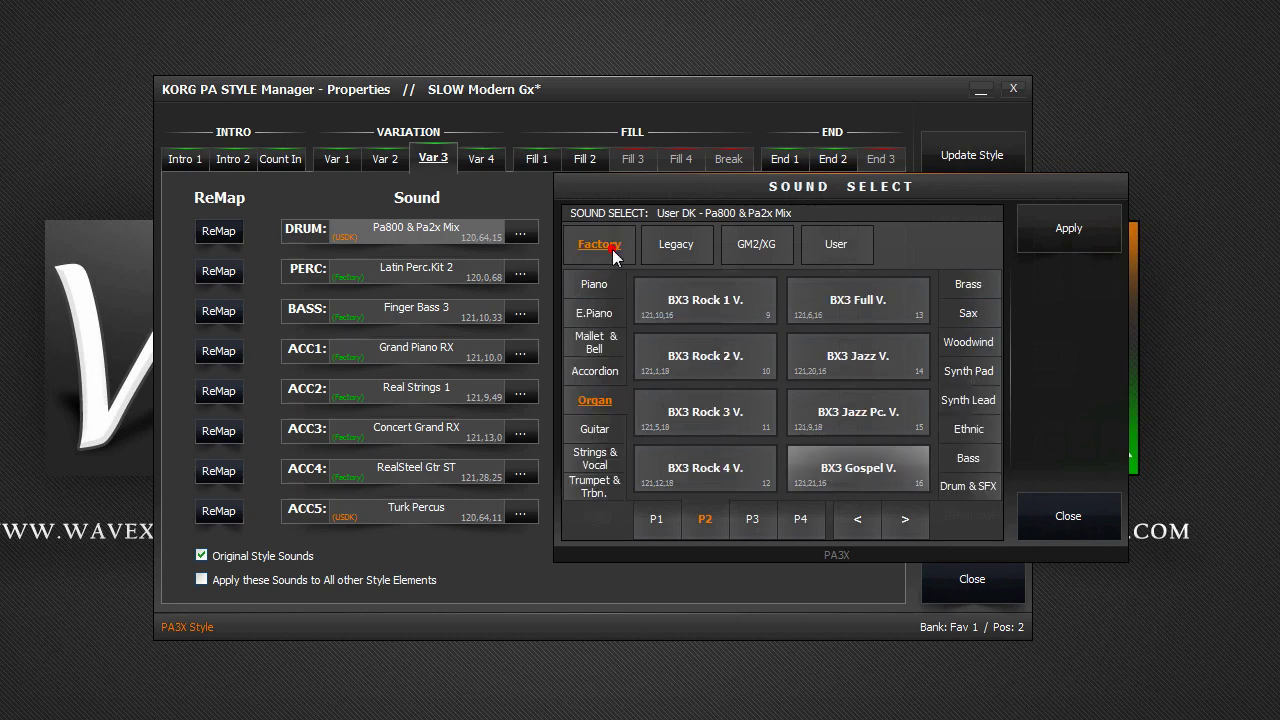
{"action": "left_click", "coordinate": [971, 489]}
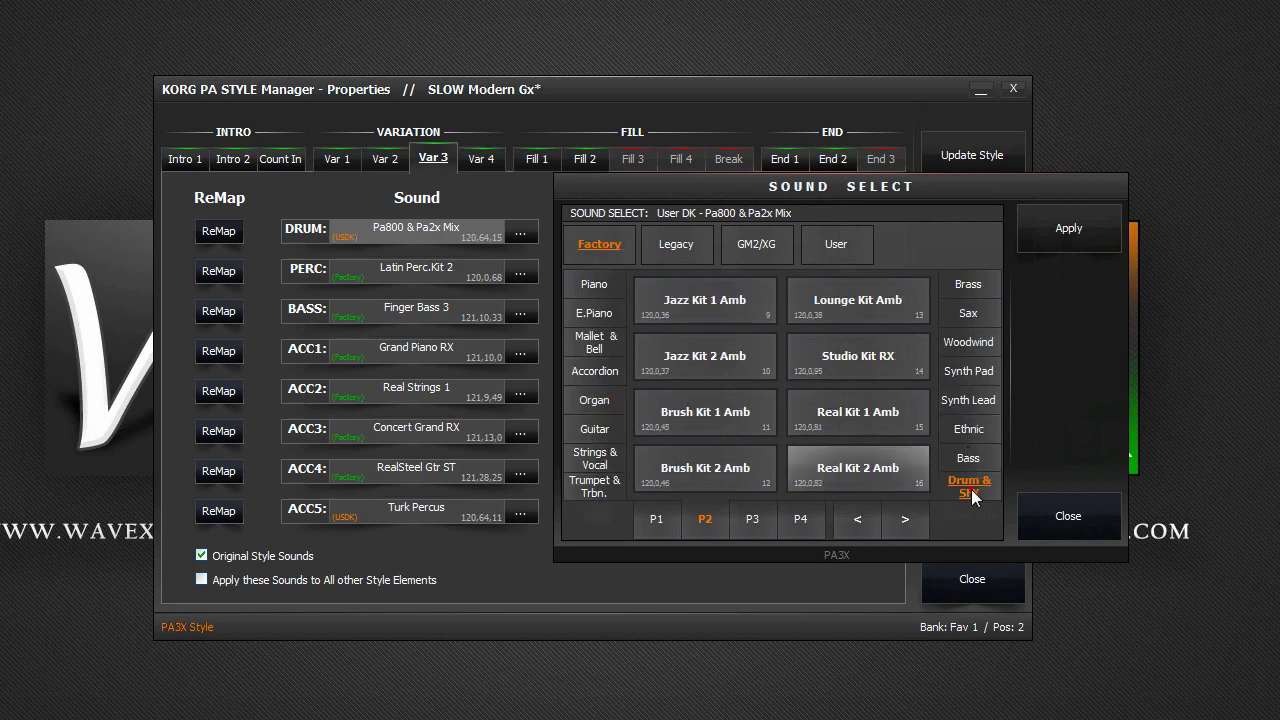
{"action": "double_click", "coordinate": [672, 302]}
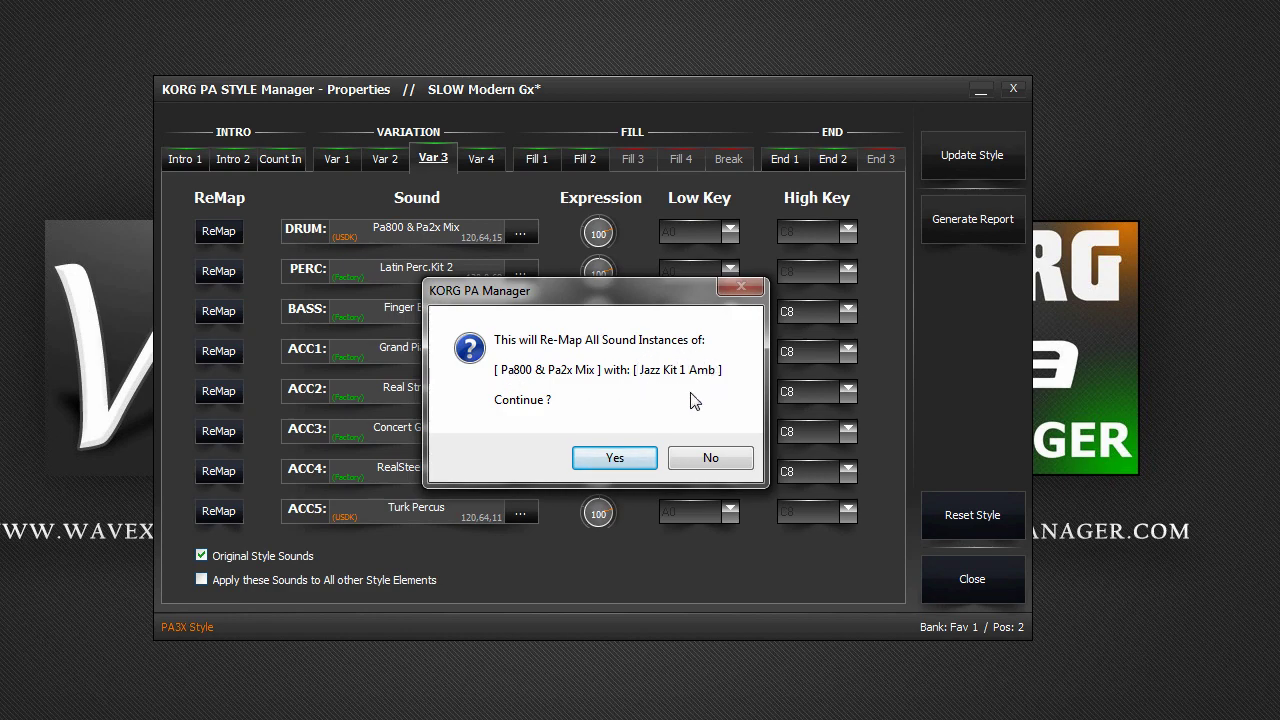
{"action": "left_click", "coordinate": [597, 459]}
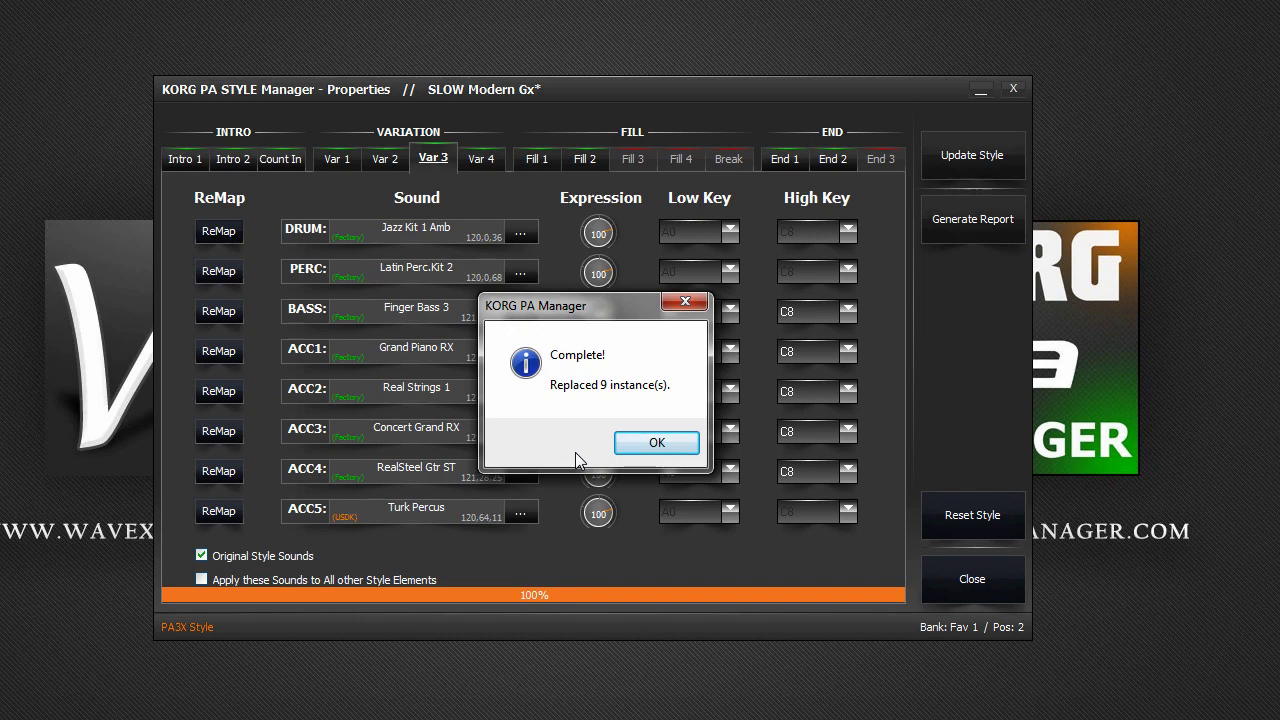
Dismiss the Re-Map message and copy ACC1's Grand Piano RX sound into ACC2.
{"action": "left_click", "coordinate": [628, 448]}
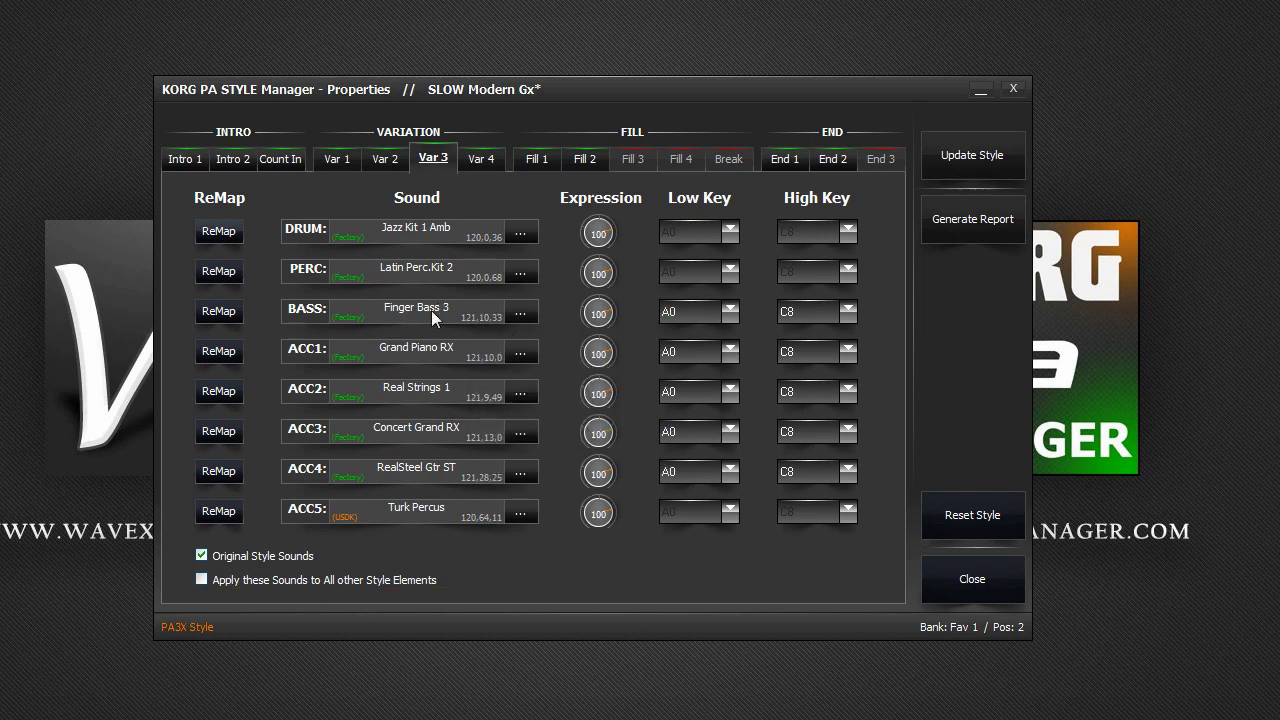
{"action": "right_click", "coordinate": [450, 358]}
{"action": "left_click", "coordinate": [480, 407]}
{"action": "right_click", "coordinate": [463, 390]}
{"action": "left_click", "coordinate": [462, 472]}
Set Var 3 expressions (percussion 110, bass 106, ACC1 64) and keep the bass range A0–C8.
{"action": "left_click", "coordinate": [597, 268]}
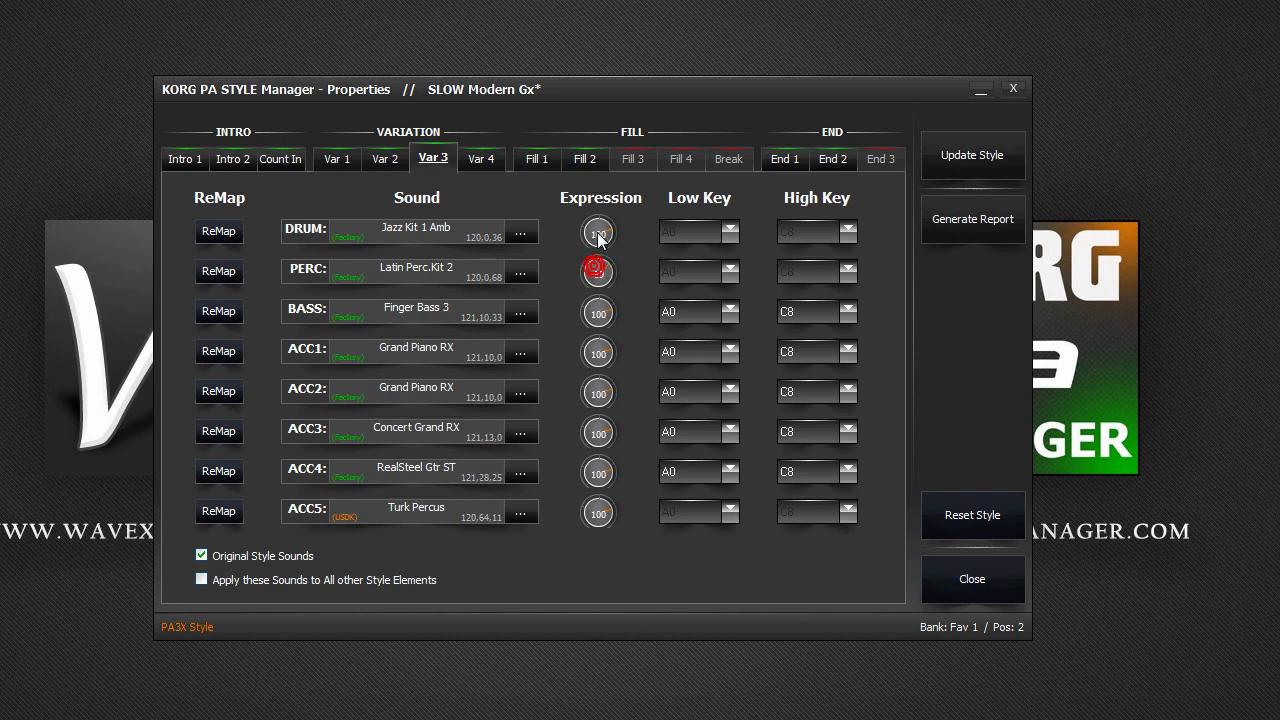
{"action": "left_click_drag", "start_coordinate": [591, 283], "coordinate": [593, 253]}
{"action": "left_click_drag", "start_coordinate": [594, 321], "coordinate": [594, 314]}
{"action": "left_click_drag", "start_coordinate": [594, 363], "coordinate": [597, 432]}
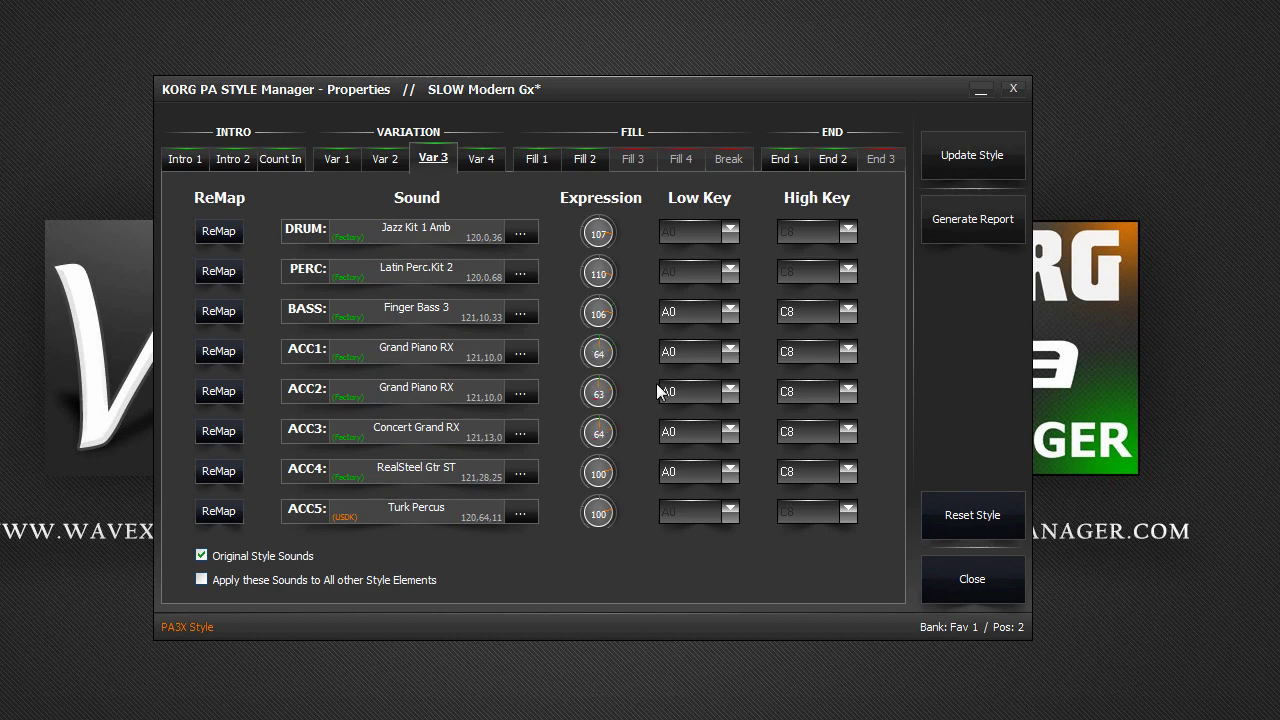
{"action": "left_click", "coordinate": [730, 313]}
{"action": "left_click", "coordinate": [730, 315]}
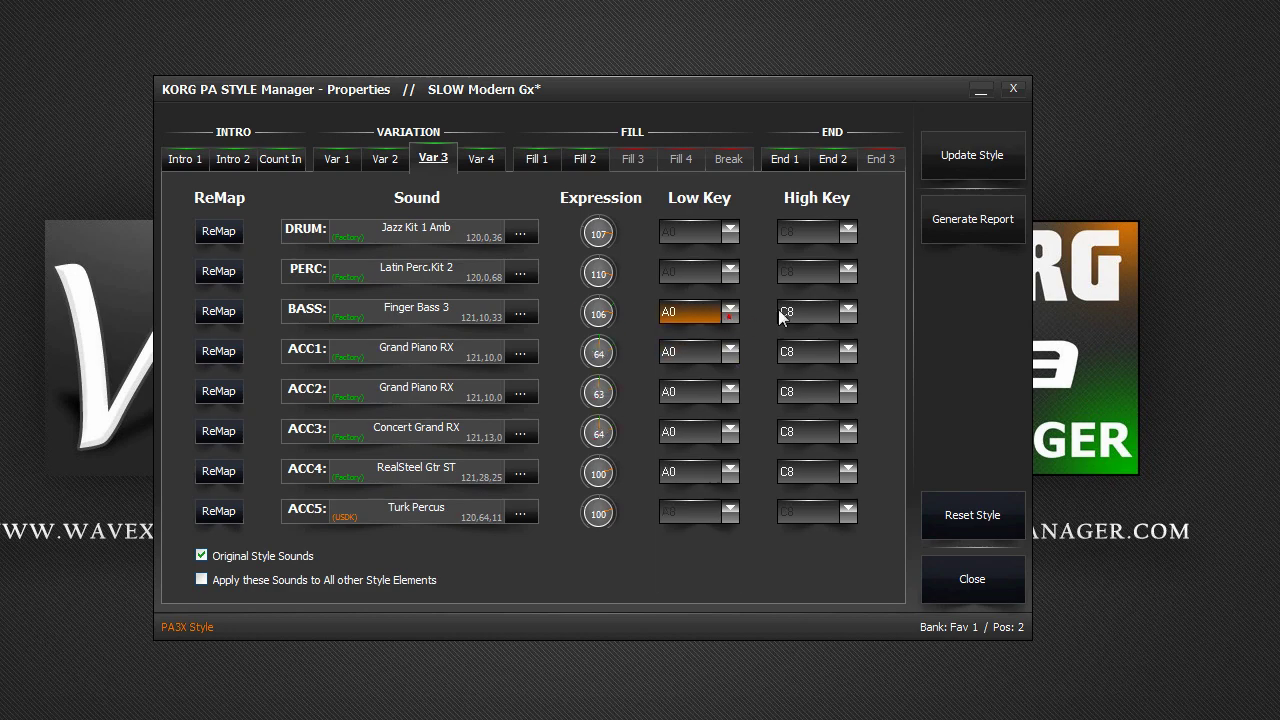
{"action": "left_click", "coordinate": [845, 314]}
{"action": "left_click", "coordinate": [845, 314]}
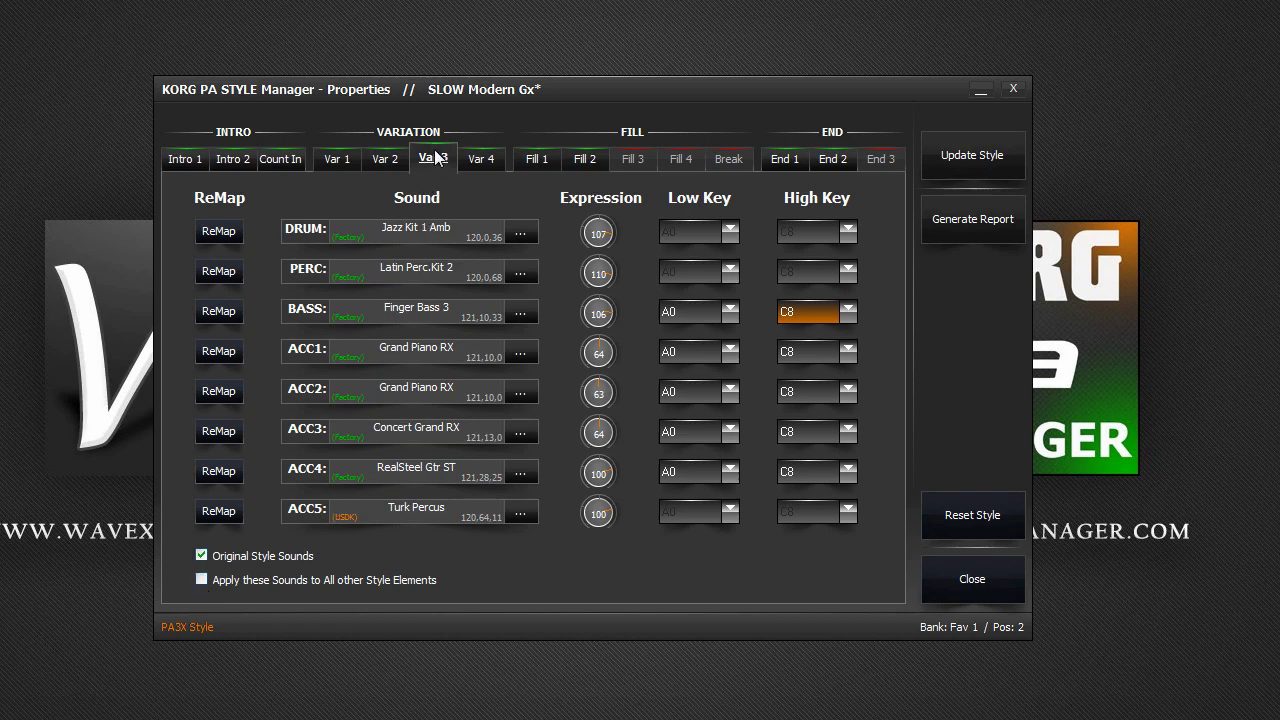
Leave Original Style Sounds unchecked and Apply these Sounds to All other Style Elements checked.
{"action": "left_click", "coordinate": [200, 579]}
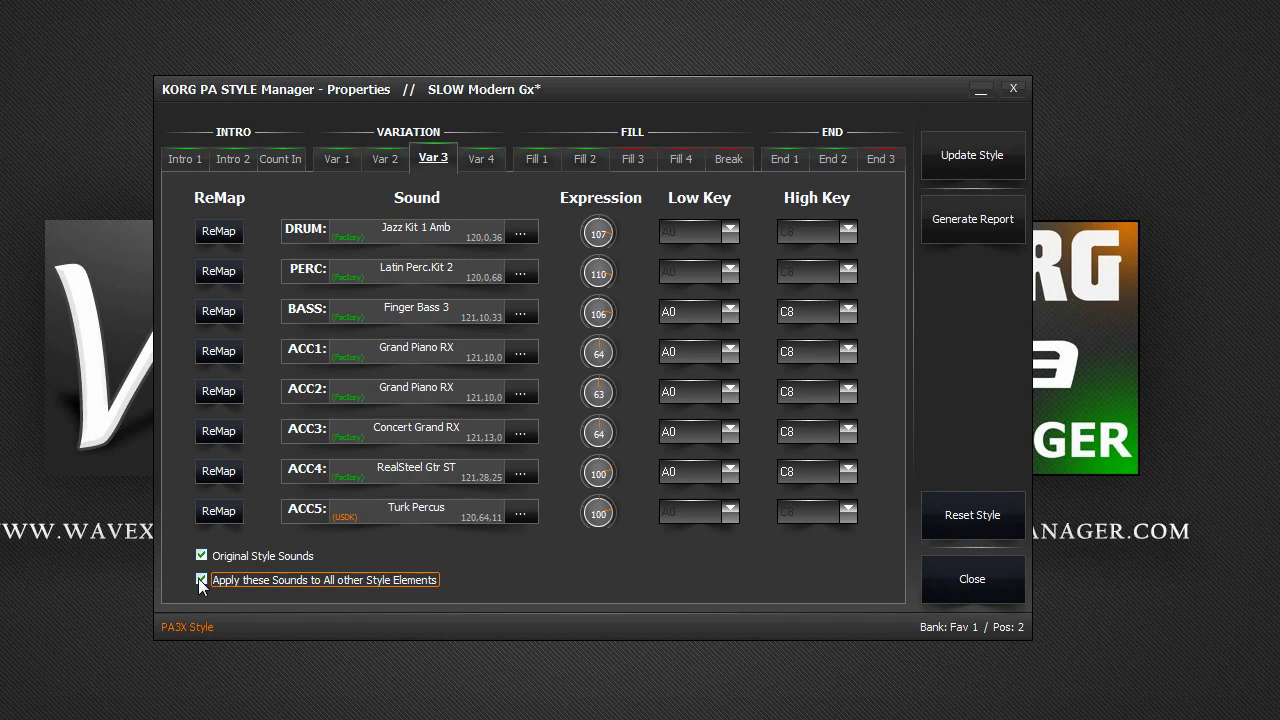
{"action": "left_click", "coordinate": [200, 579]}
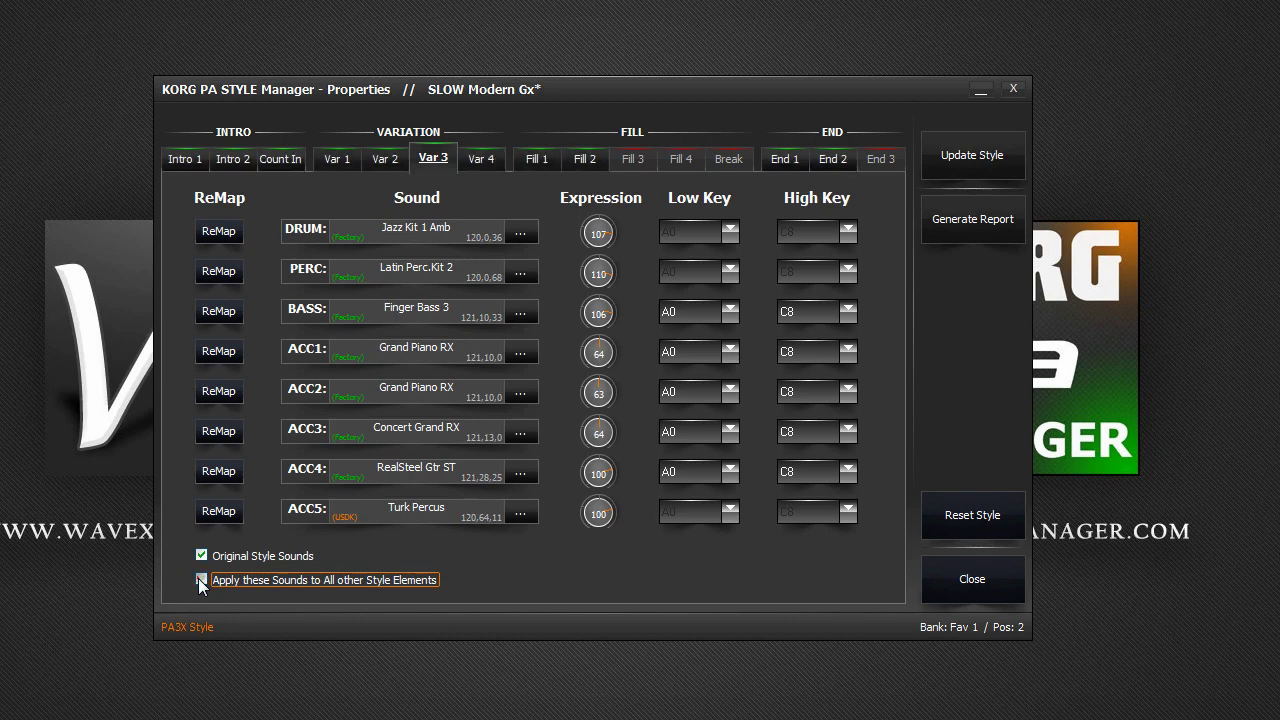
{"action": "left_click", "coordinate": [200, 579]}
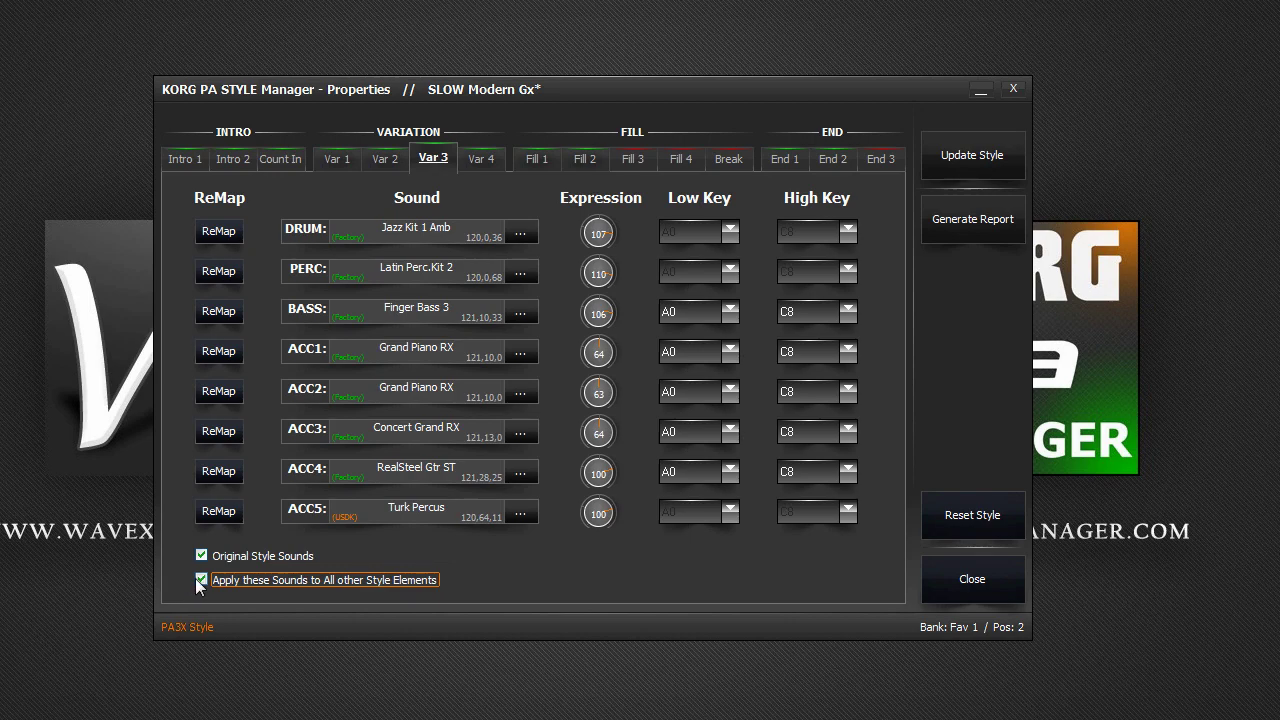
{"action": "left_click", "coordinate": [199, 580]}
{"action": "left_click", "coordinate": [201, 558]}
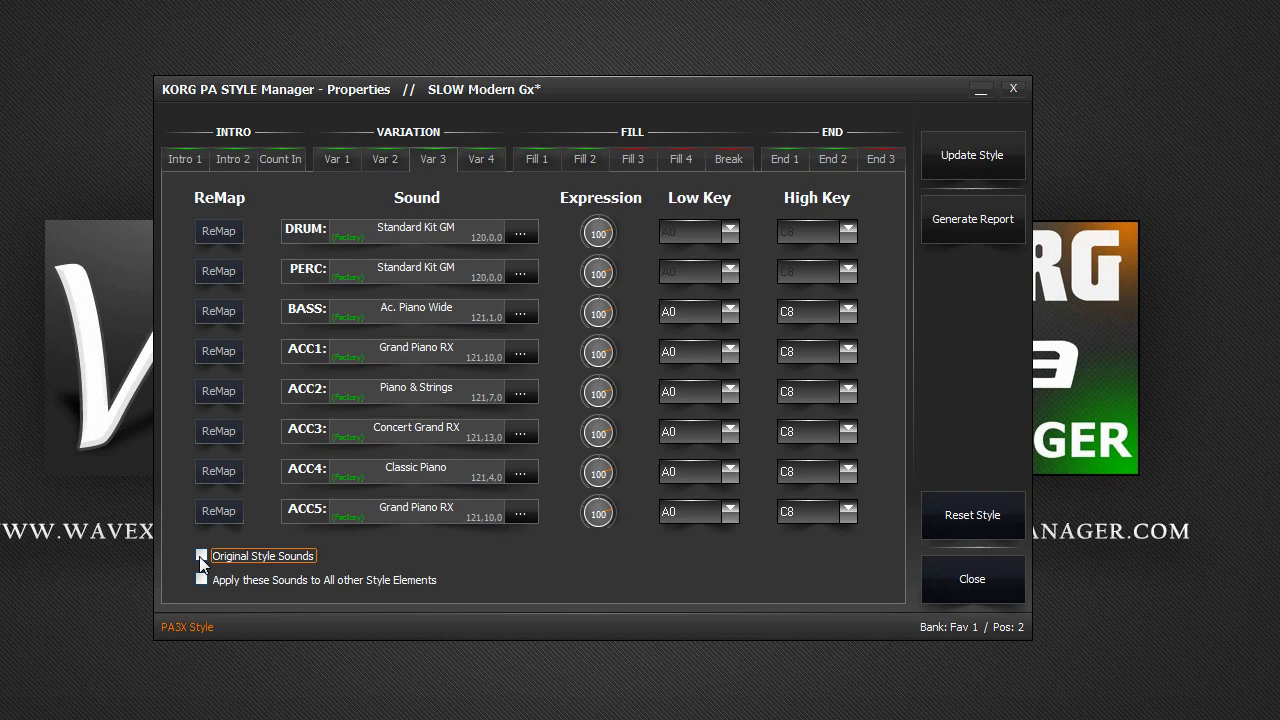
{"action": "left_click", "coordinate": [201, 558]}
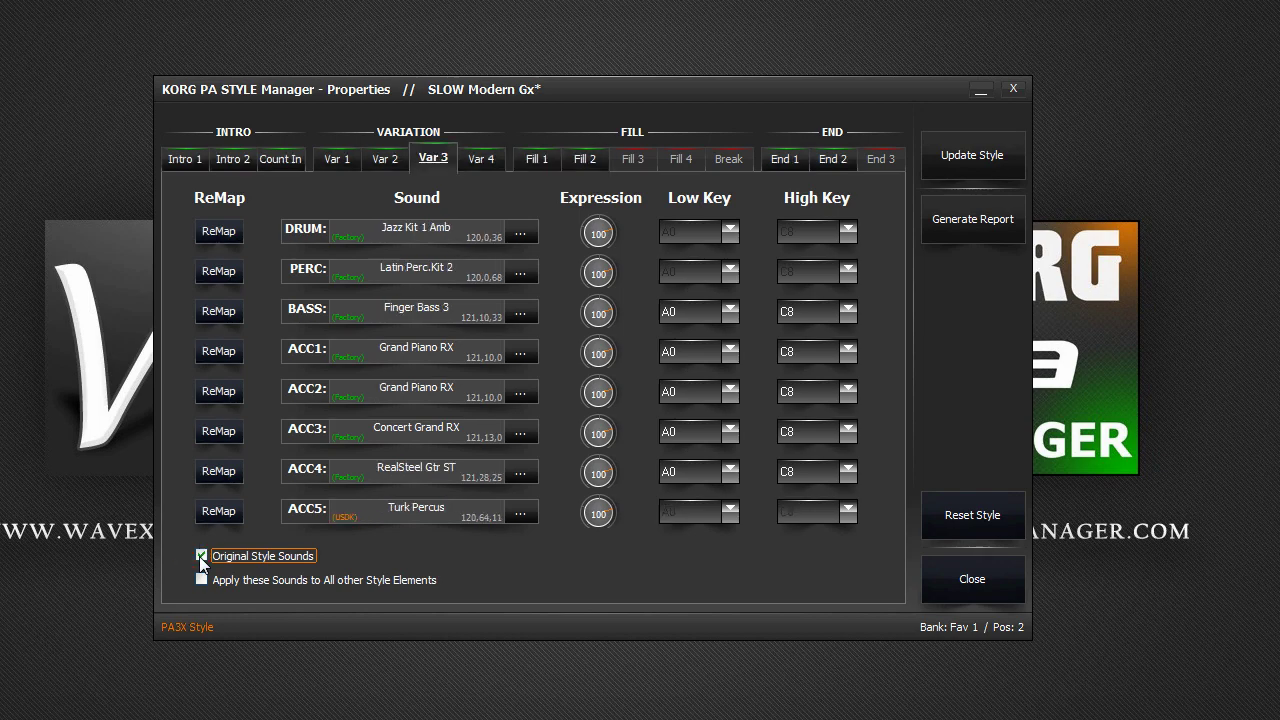
{"action": "left_click", "coordinate": [201, 558]}
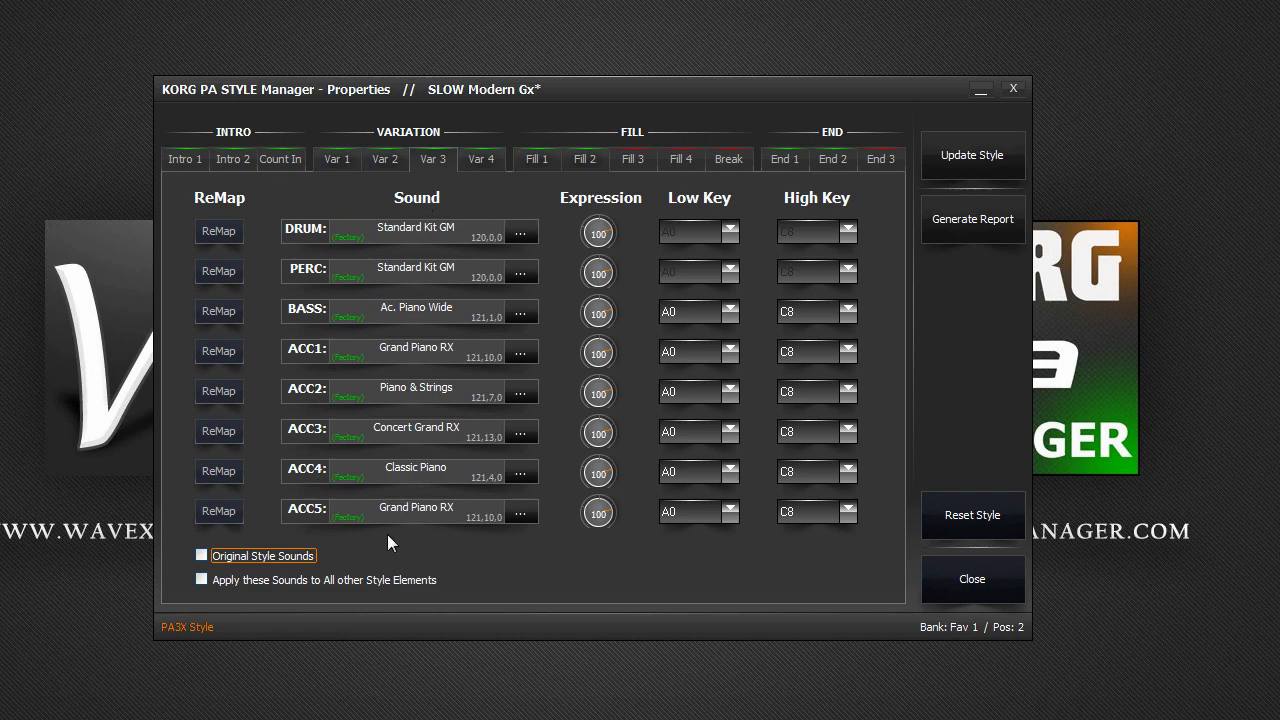
{"action": "left_click", "coordinate": [201, 556]}
{"action": "left_click", "coordinate": [201, 556]}
{"action": "left_click", "coordinate": [200, 580]}
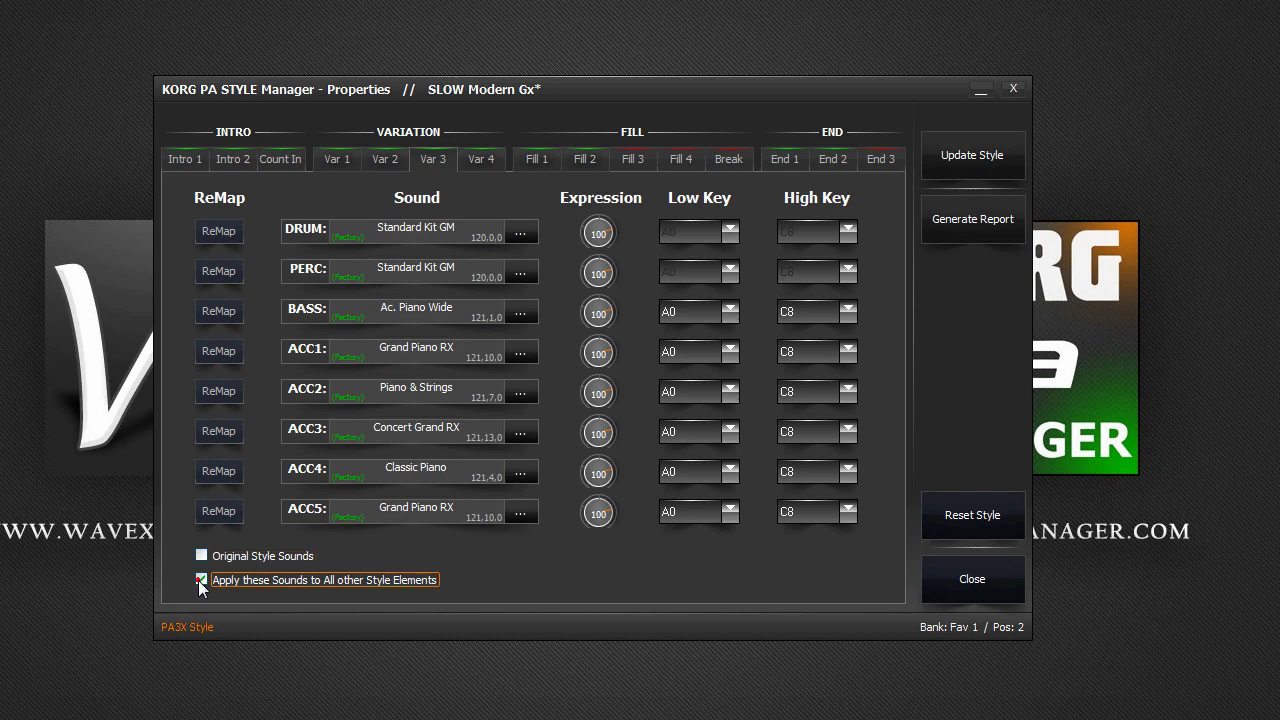
Update the style, recheck Original Style Sounds and browse the Var 1–4 elements.
{"action": "left_click", "coordinate": [936, 156]}
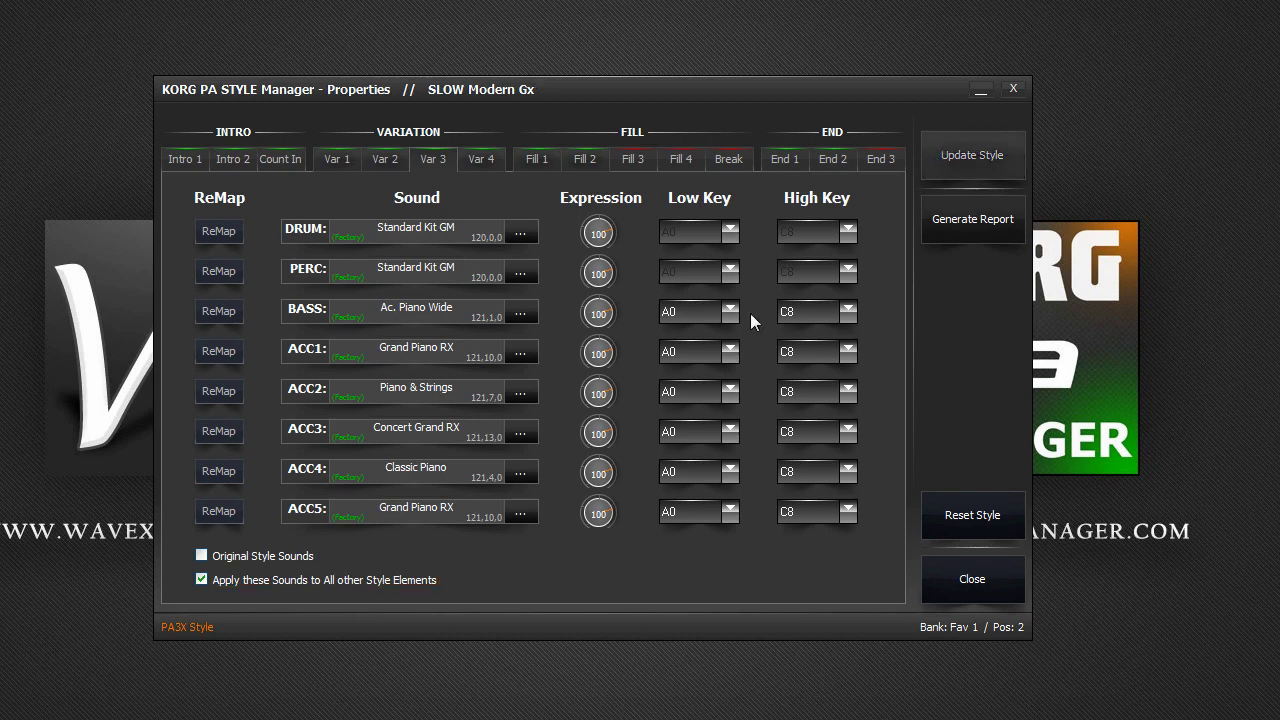
{"action": "left_click", "coordinate": [201, 556]}
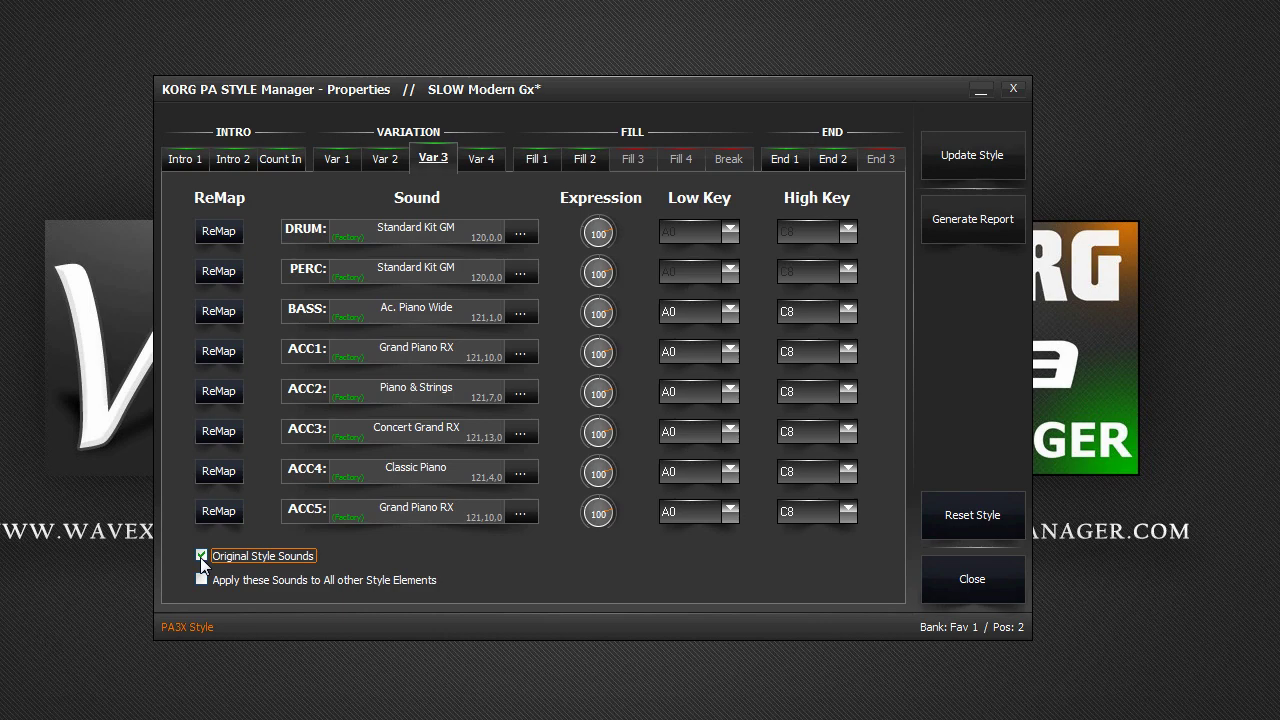
{"action": "left_click", "coordinate": [493, 161]}
{"action": "left_click", "coordinate": [420, 162]}
{"action": "left_click", "coordinate": [385, 160]}
{"action": "left_click", "coordinate": [341, 158]}
Reset the style so Var 1's original Pa800 & Pa2x Mix drums return.
{"action": "left_click", "coordinate": [274, 160]}
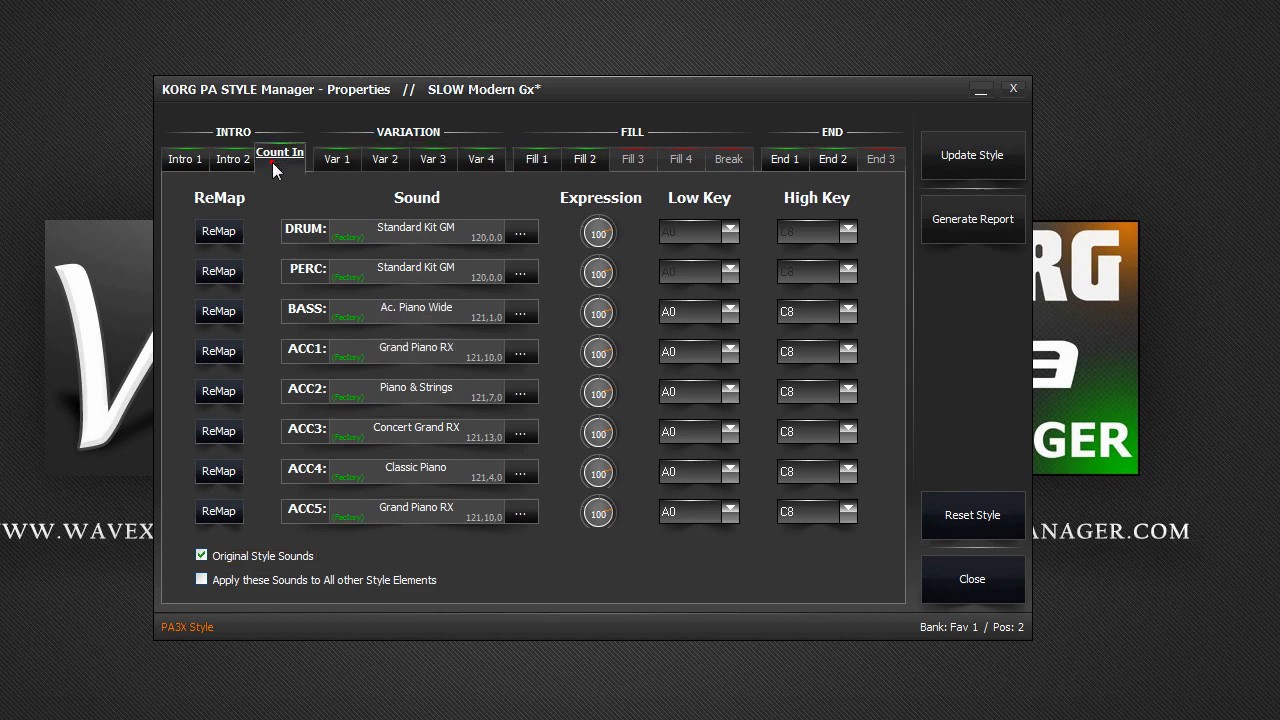
{"action": "left_click", "coordinate": [336, 161]}
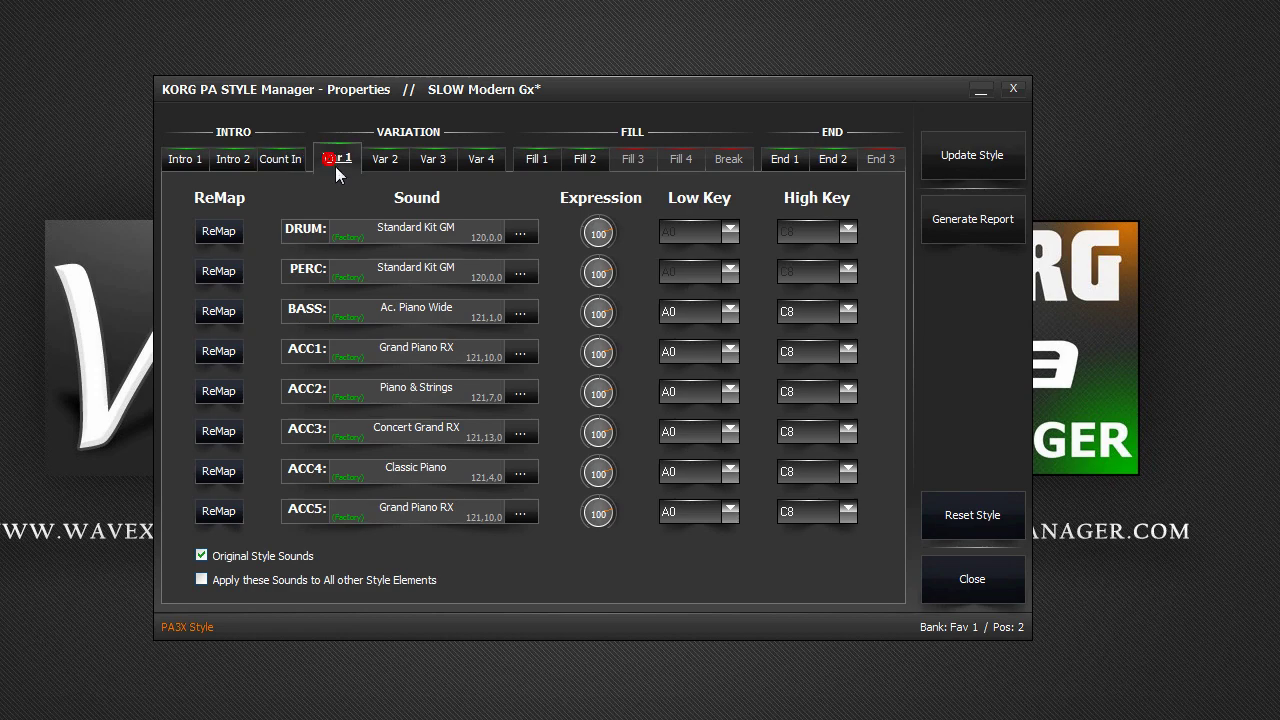
{"action": "left_click", "coordinate": [932, 514]}
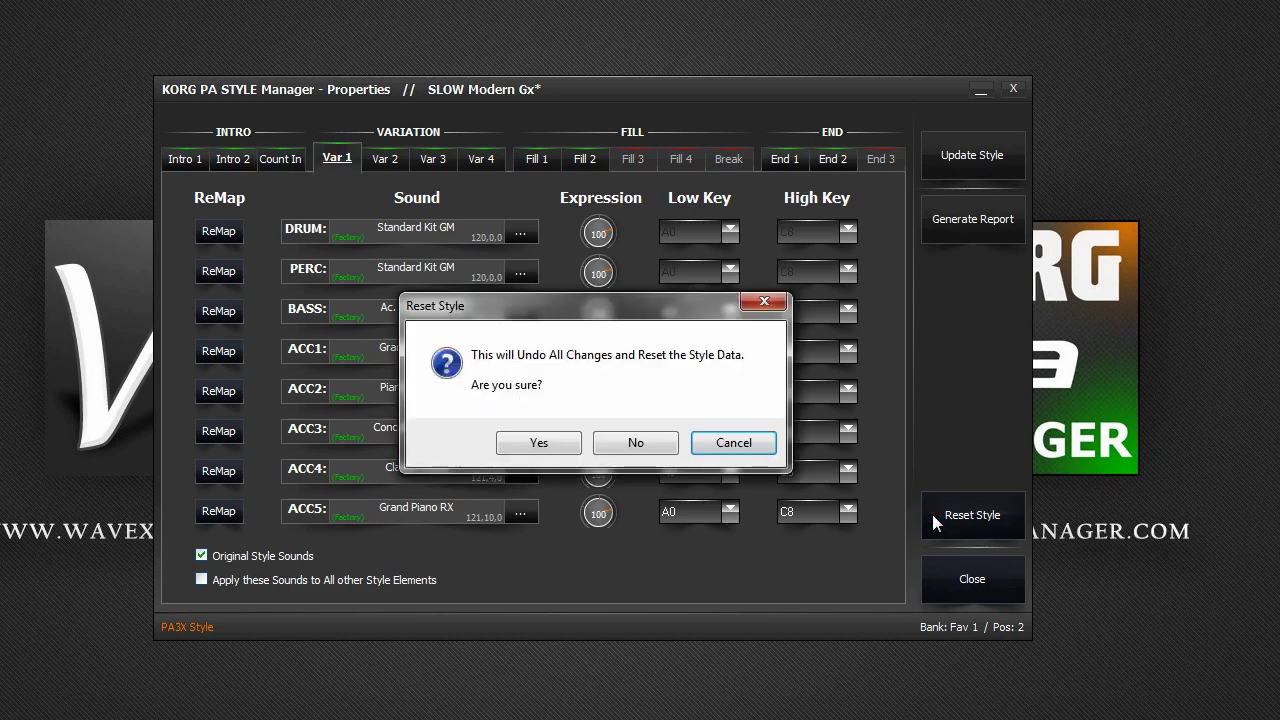
{"action": "left_click", "coordinate": [555, 446]}
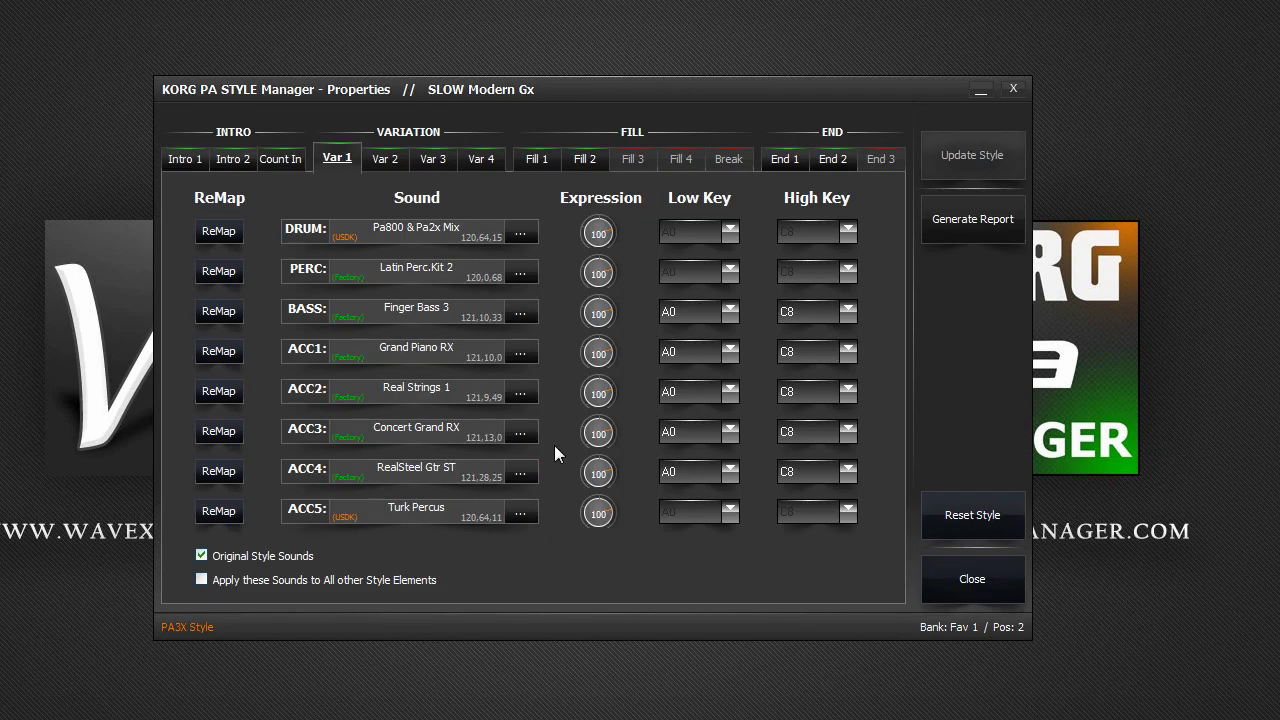
Generate the SLOW Modern Gx properties report and save it to the Desktop as HTML.
{"action": "left_click", "coordinate": [973, 237]}
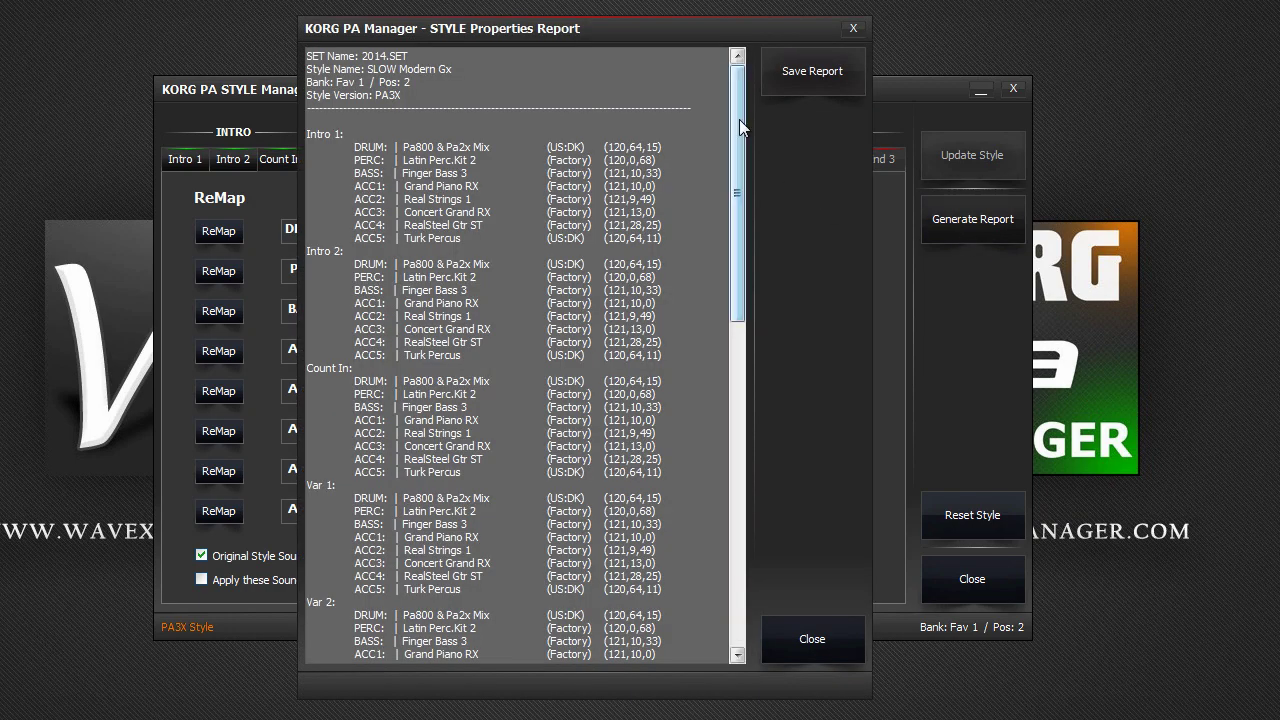
{"action": "left_click_drag", "start_coordinate": [739, 119], "coordinate": [716, 239]}
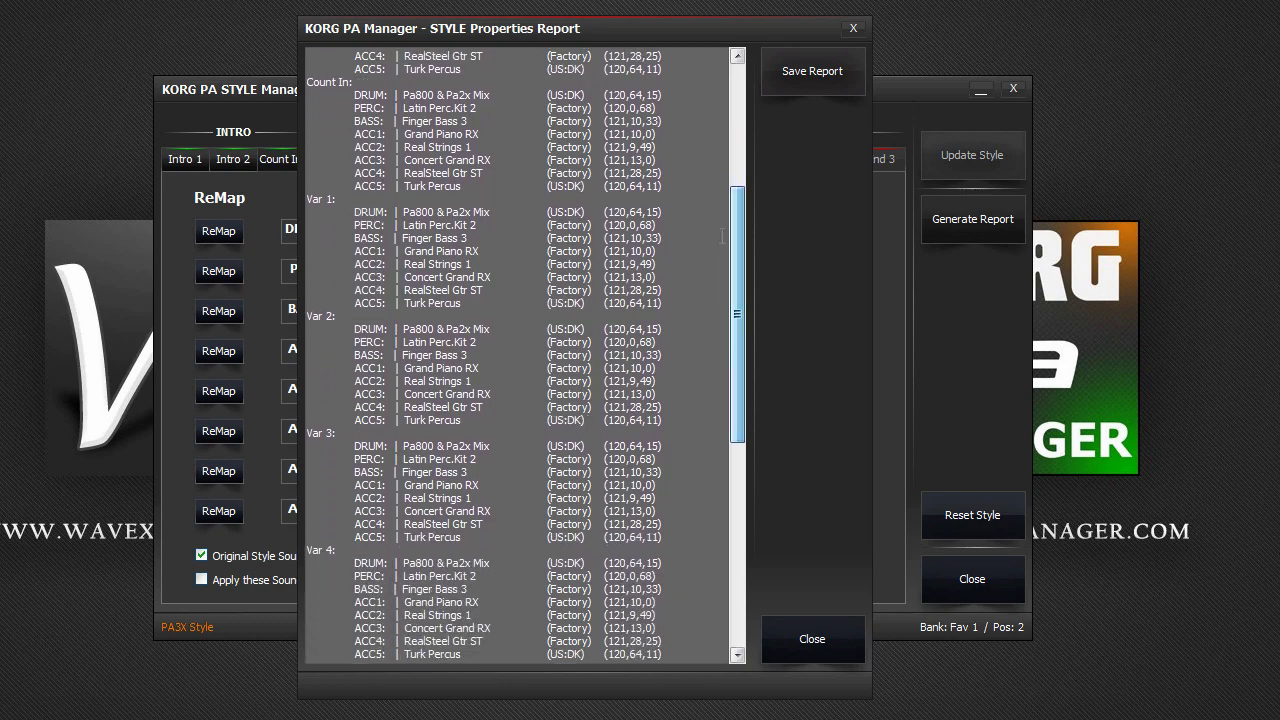
{"action": "left_click", "coordinate": [799, 86]}
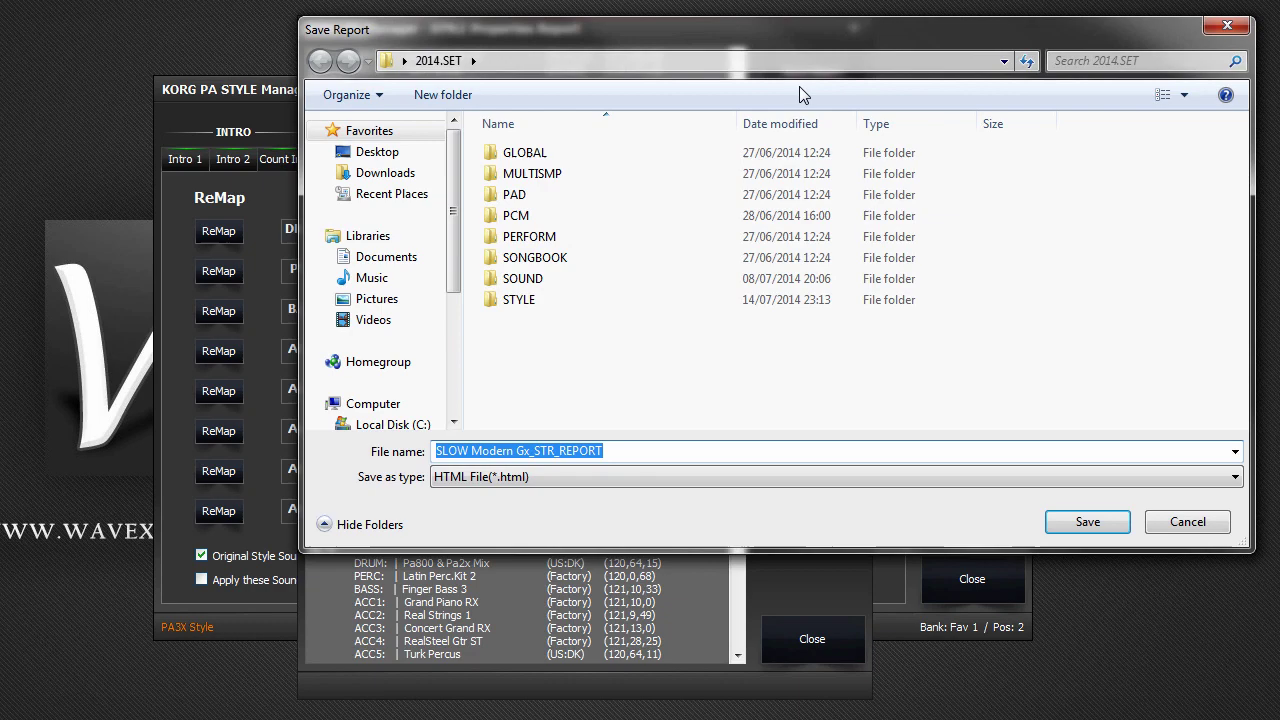
{"action": "left_click", "coordinate": [378, 152]}
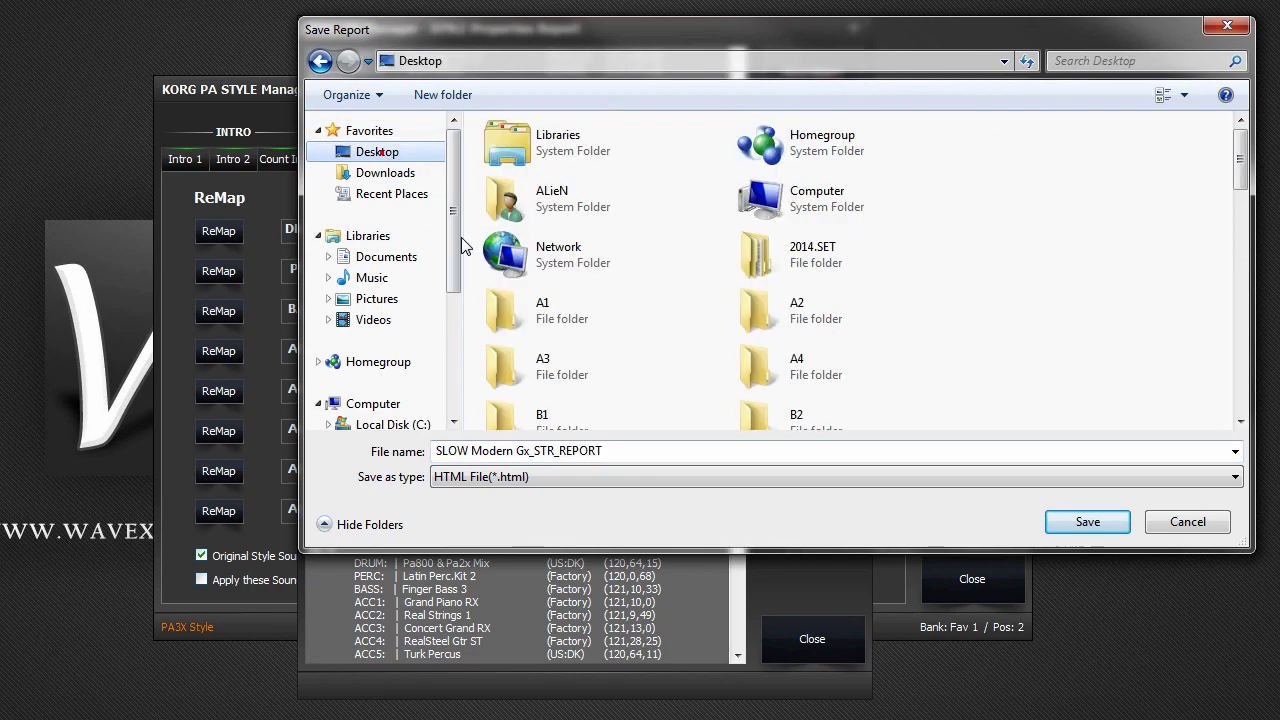
{"action": "left_click", "coordinate": [1086, 530]}
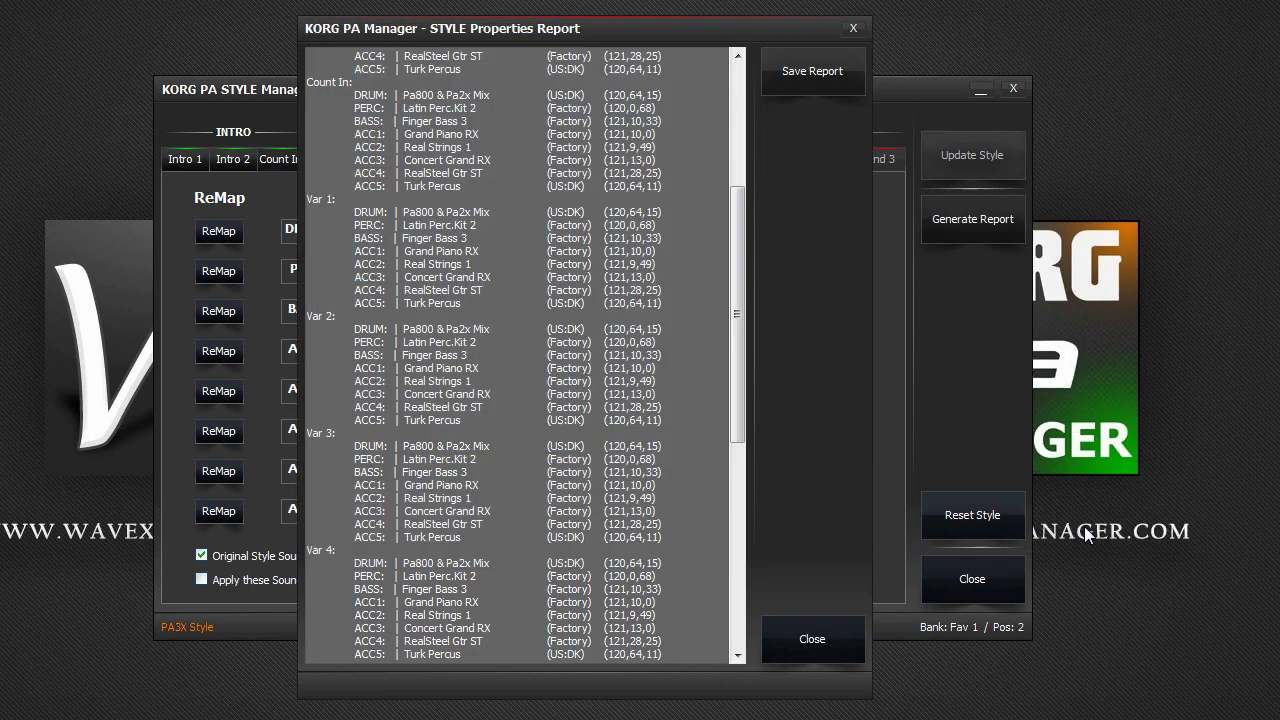
Close the report, view SLOW Modern Gx_STR_REPORT.html in Internet Explorer, then close the browser.
{"action": "left_click", "coordinate": [814, 640]}
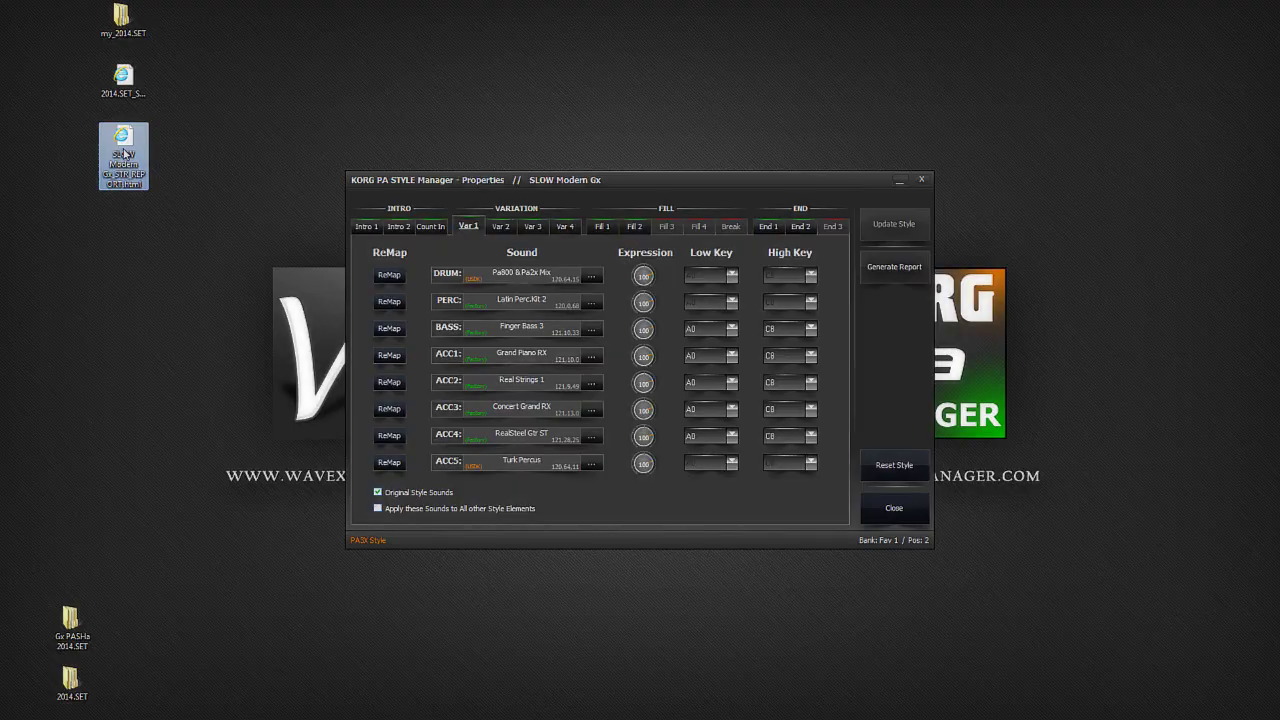
{"action": "double_click", "coordinate": [123, 152]}
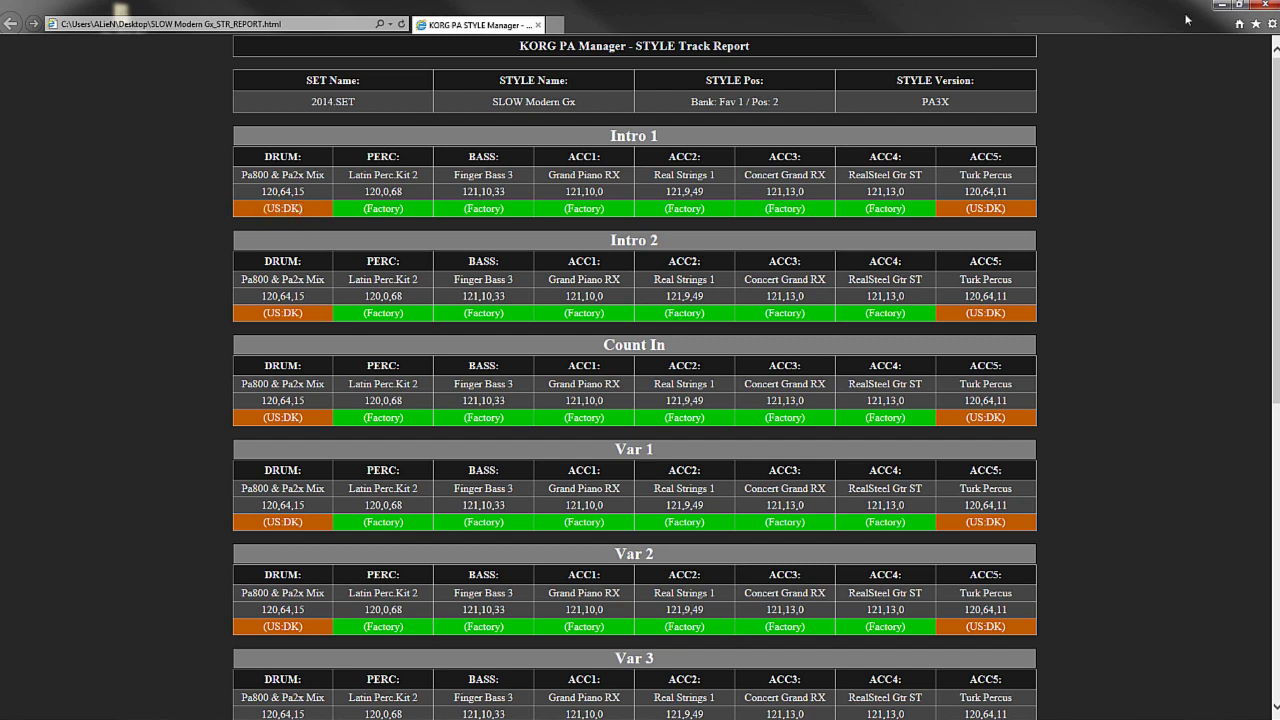
{"action": "left_click", "coordinate": [1266, 8]}
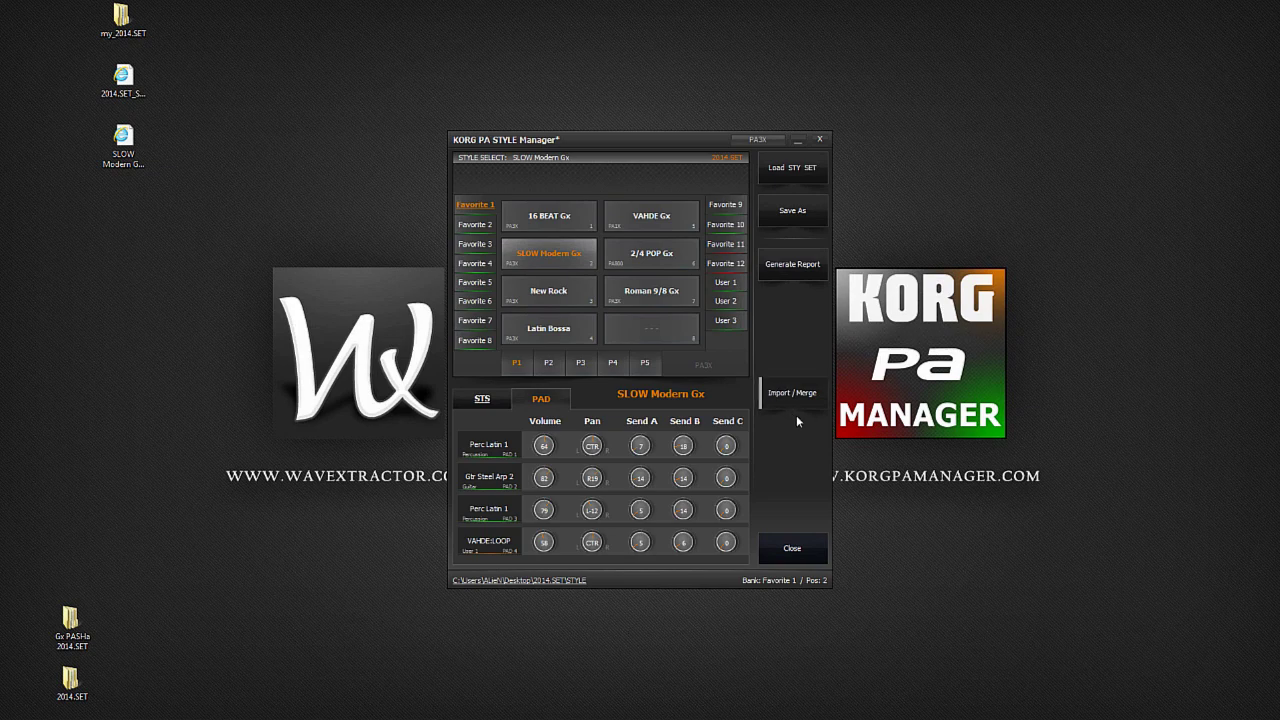
Load the 2015 PA3X.SET folder as import source with PA3X as target keyboard.
{"action": "left_click", "coordinate": [793, 400]}
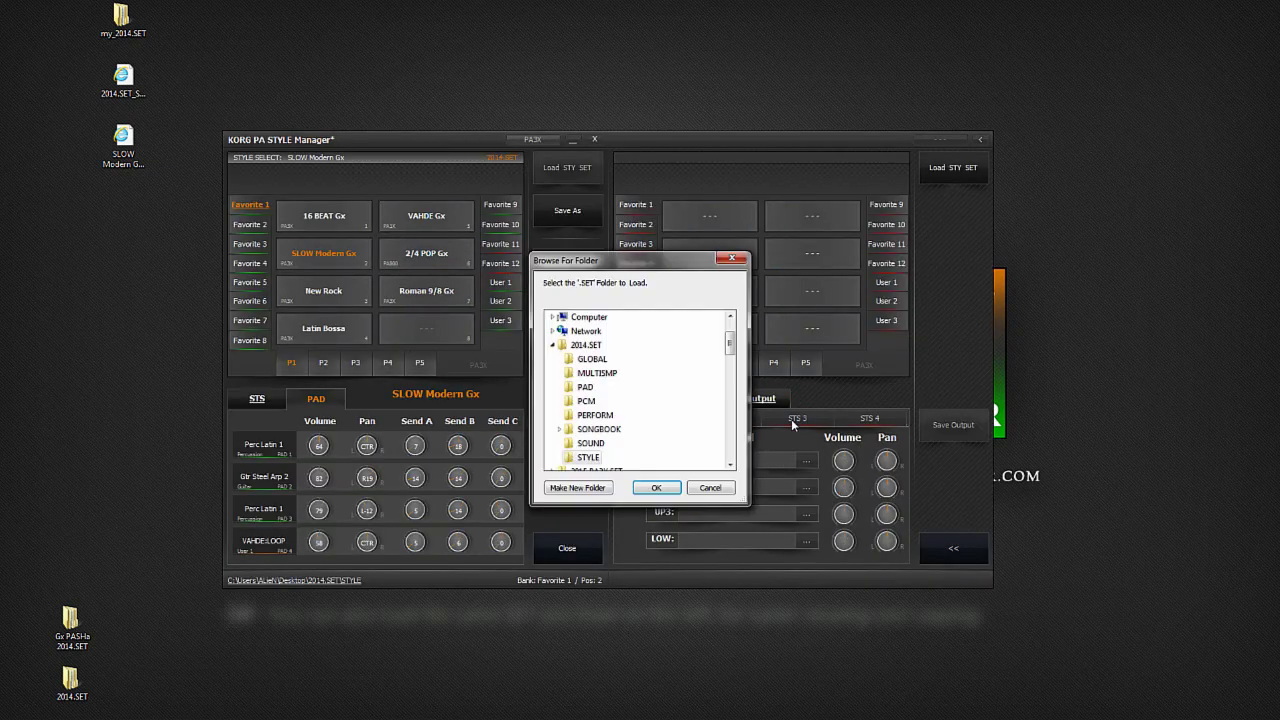
{"action": "left_click", "coordinate": [596, 467]}
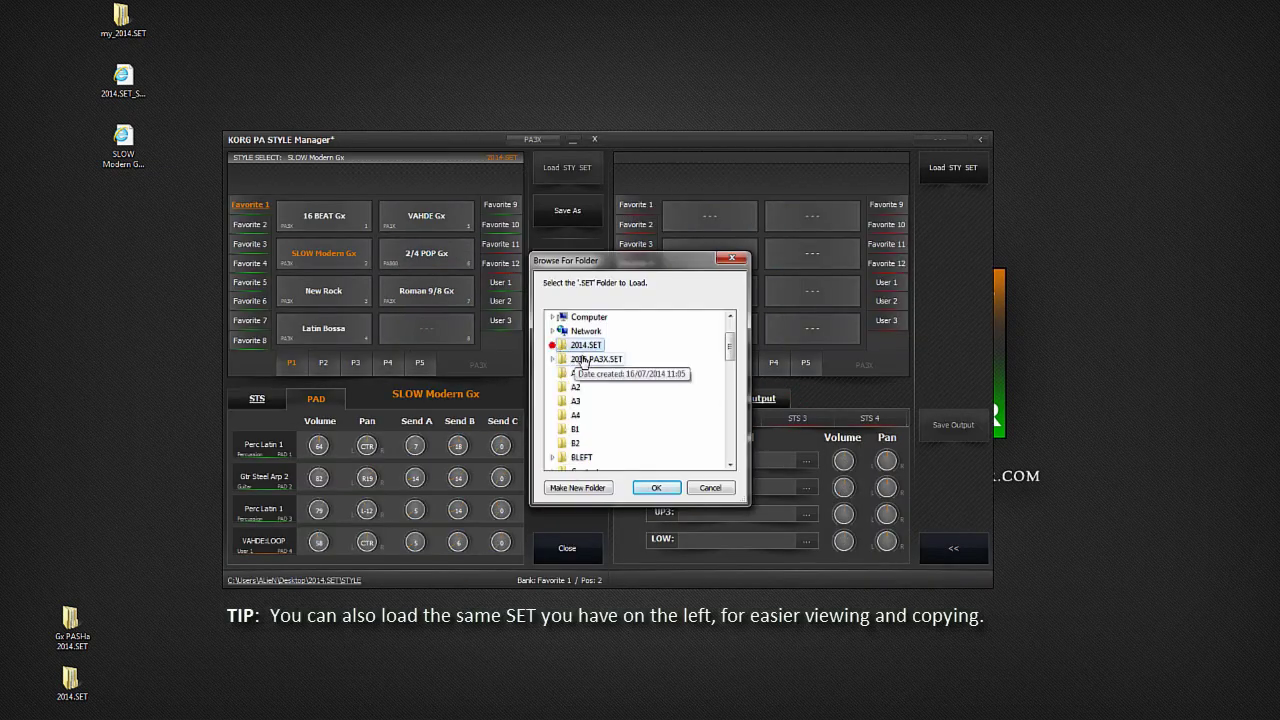
{"action": "scroll", "coordinate": [588, 360], "scroll_direction": "up", "scroll_amount": 2}
{"action": "left_click", "coordinate": [656, 487]}
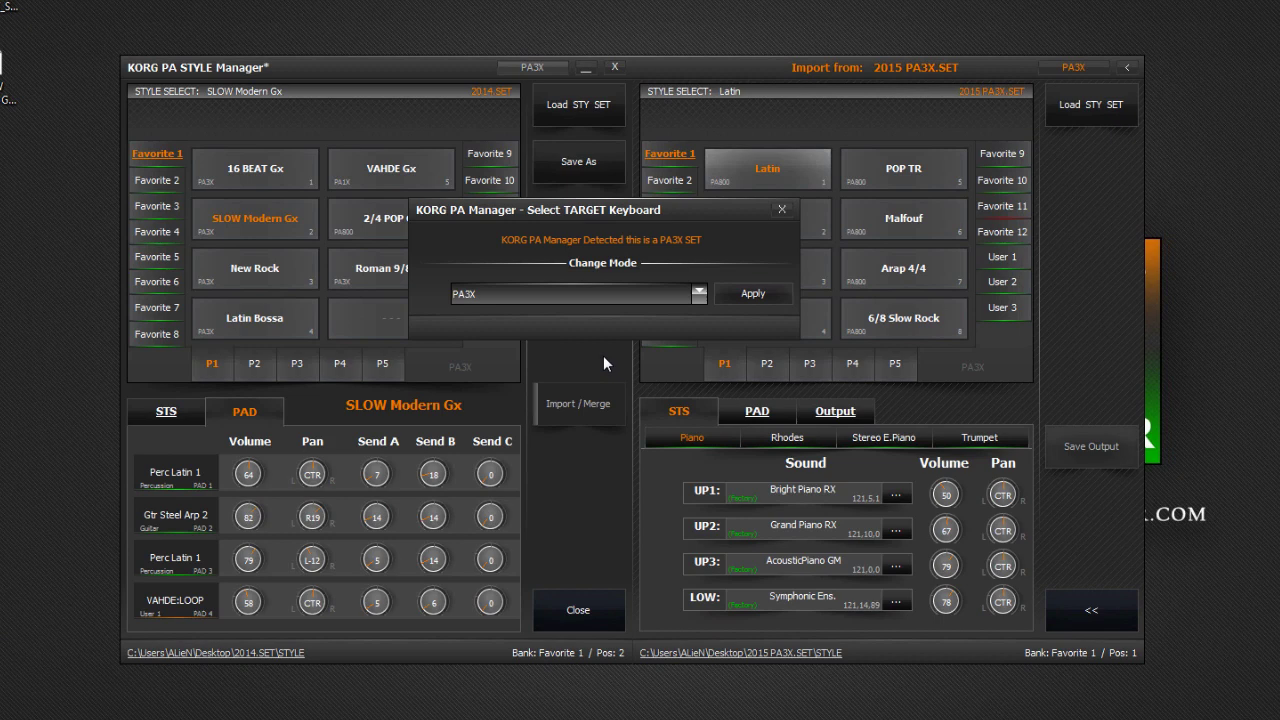
{"action": "left_click", "coordinate": [724, 295]}
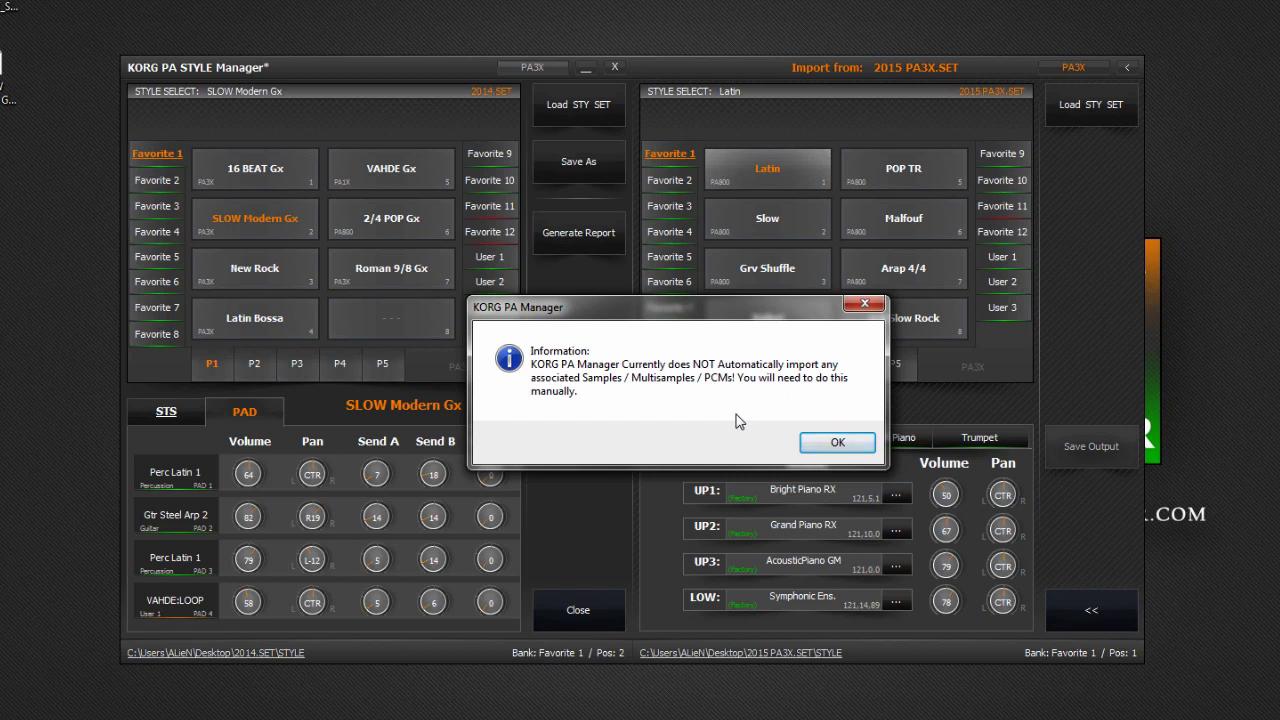
{"action": "left_click", "coordinate": [810, 451]}
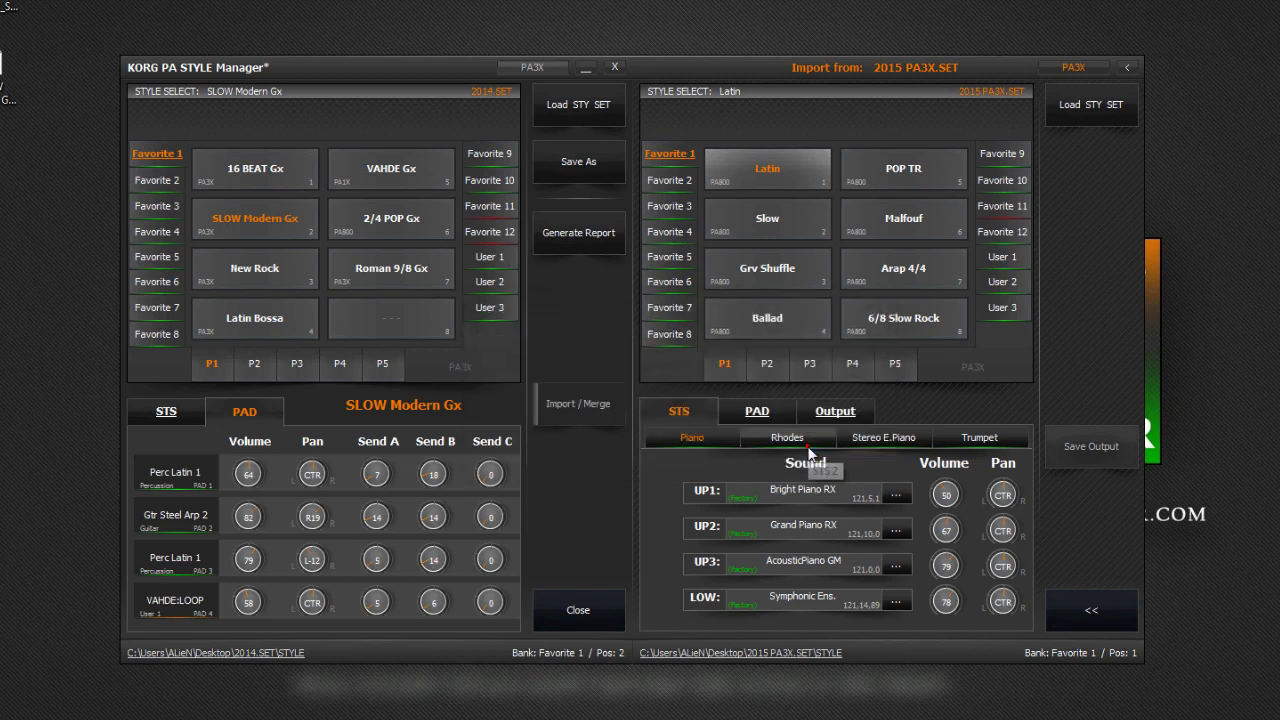
Open the properties of the imported Latin style.
{"action": "right_click", "coordinate": [792, 180]}
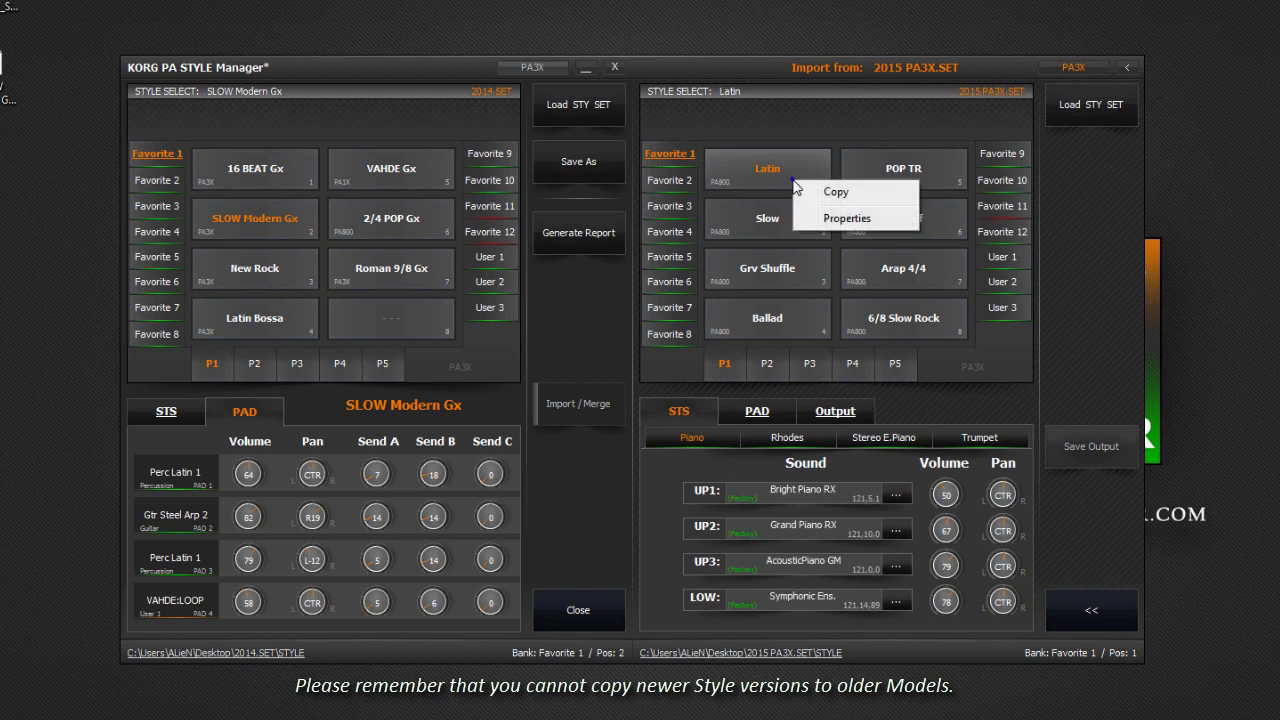
{"action": "mouse_move", "coordinate": [722, 167]}
{"action": "left_mouse_down"}
{"action": "mouse_move", "coordinate": [684, 168]}
{"action": "mouse_move", "coordinate": [700, 160]}
{"action": "left_mouse_up"}
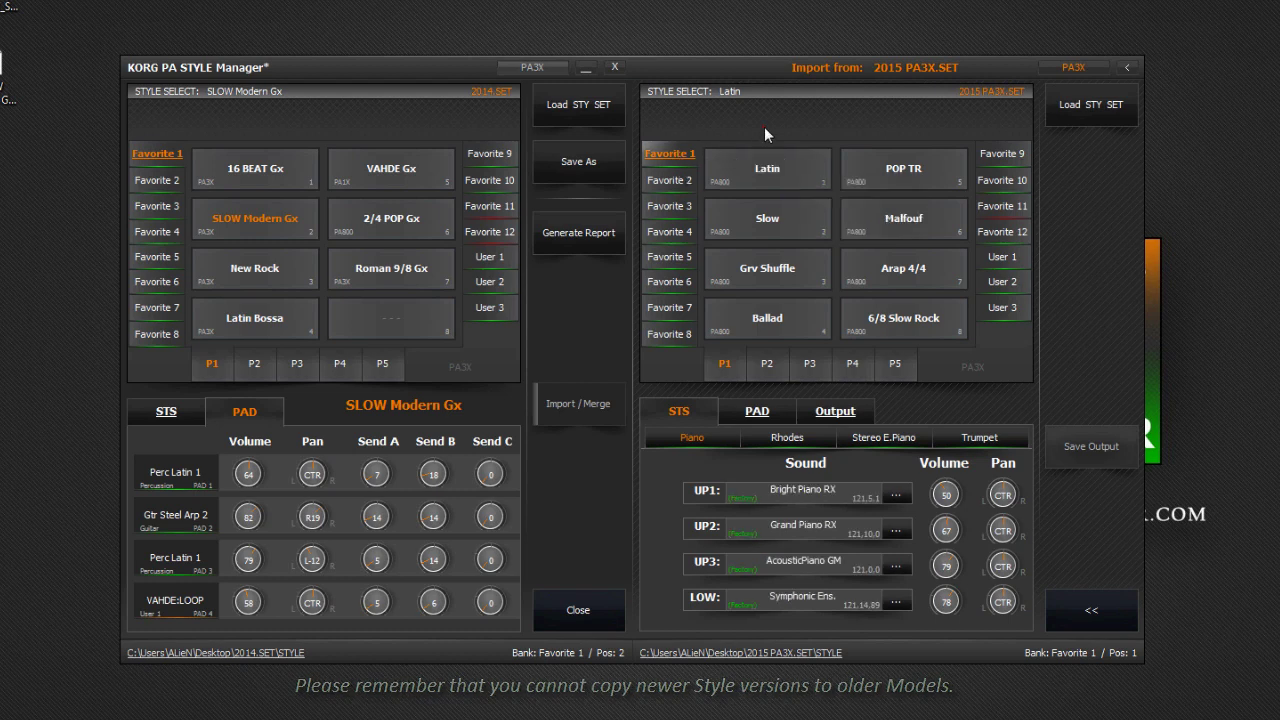
{"action": "right_click", "coordinate": [795, 170]}
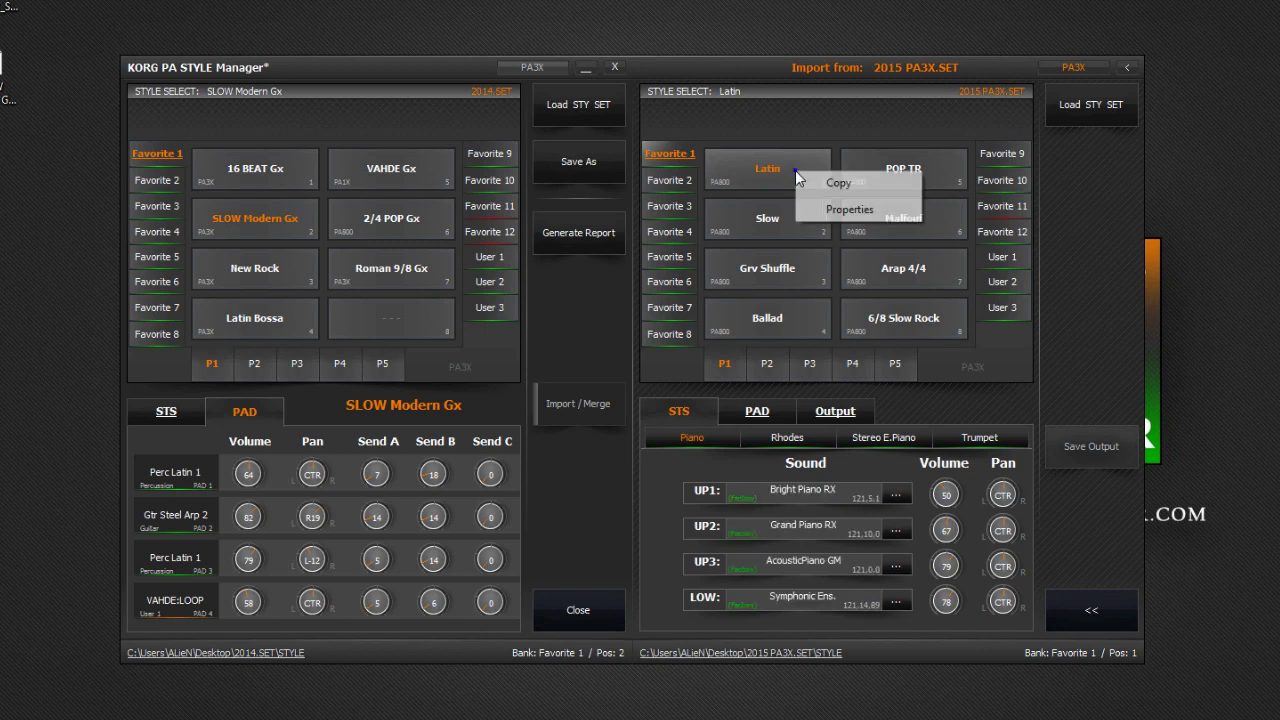
{"action": "left_click", "coordinate": [829, 212]}
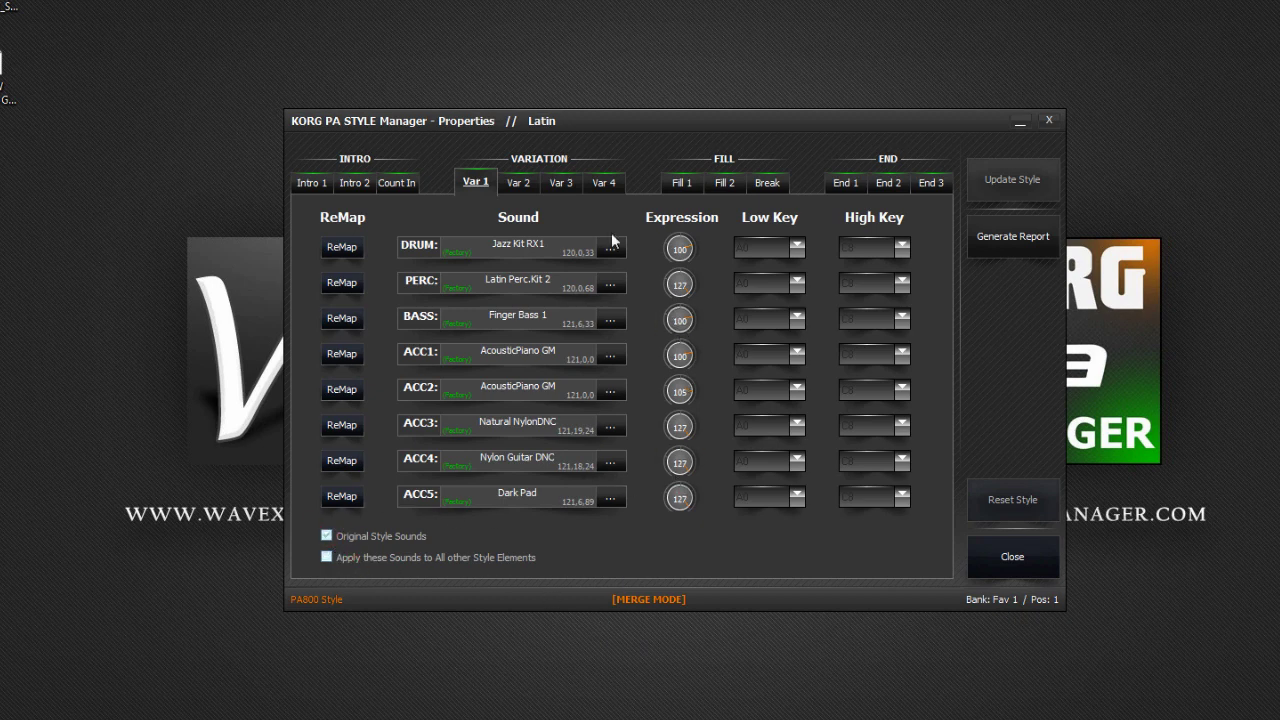
Review Latin's sounds in Var 2-4, Fill 1-2, Break, End 1-3, Count In and Intro 2.
{"action": "left_click", "coordinate": [517, 182]}
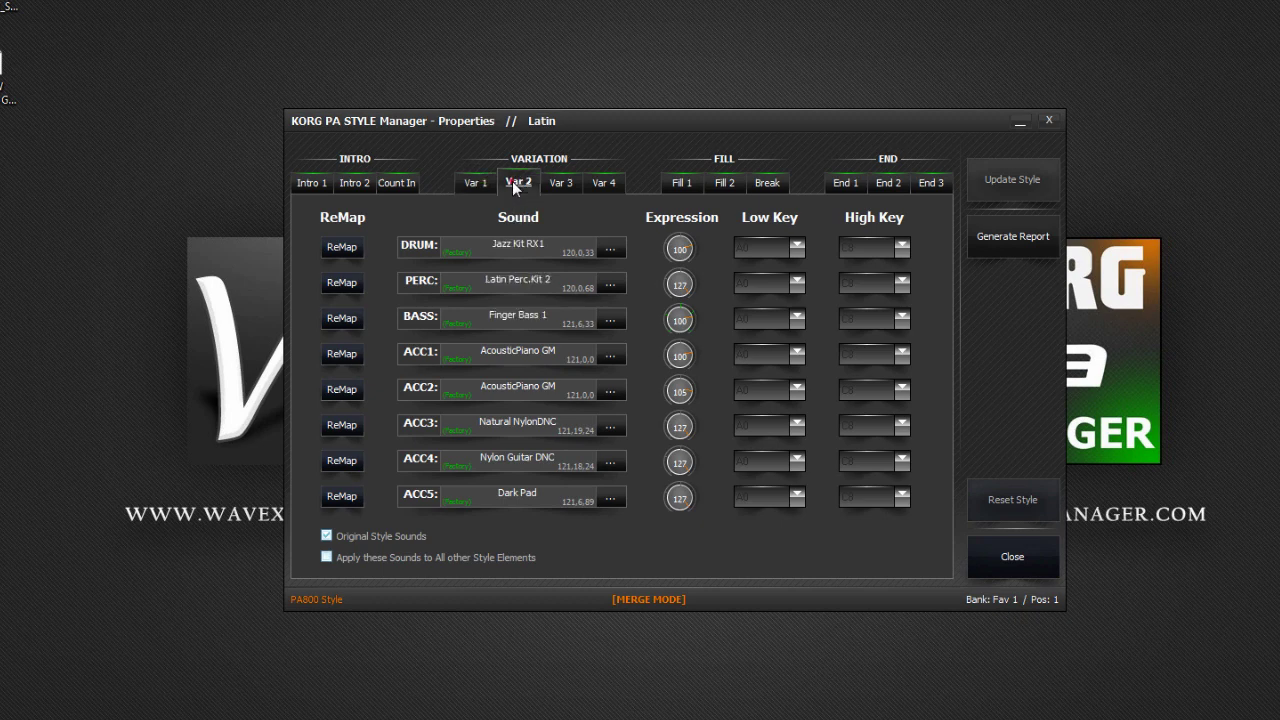
{"action": "left_click", "coordinate": [561, 183]}
{"action": "left_click", "coordinate": [604, 183]}
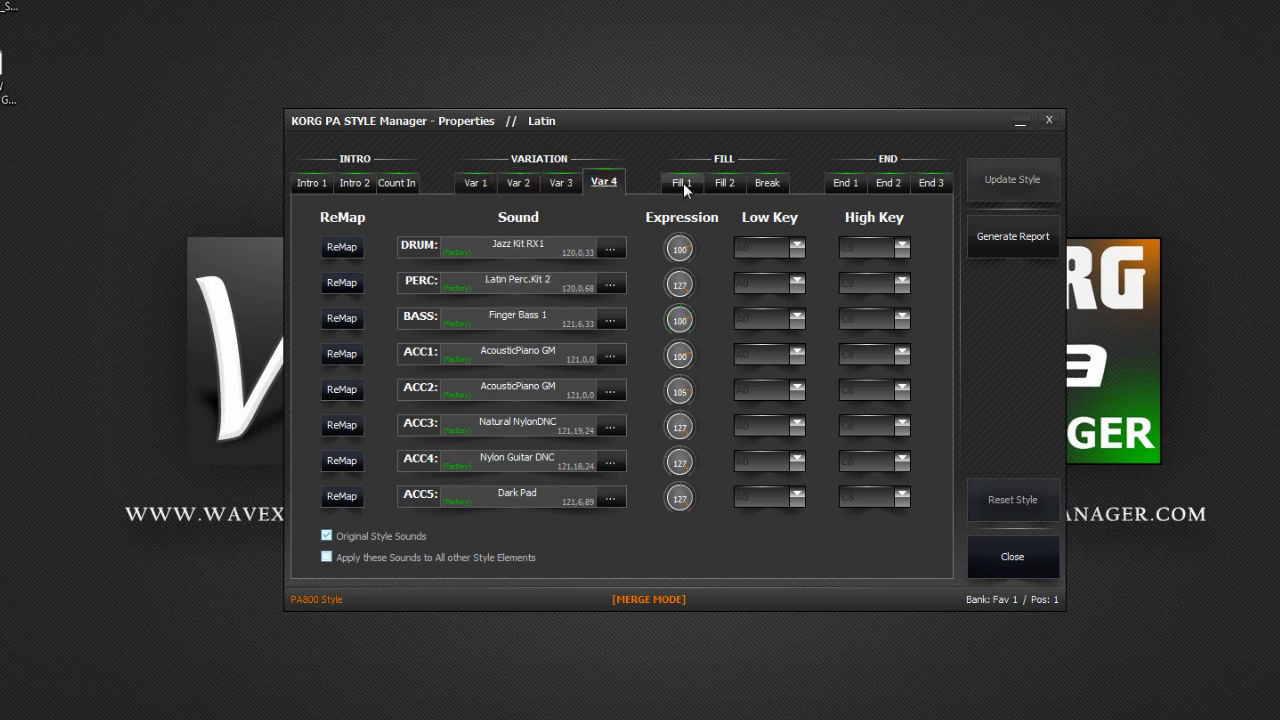
{"action": "left_click", "coordinate": [682, 182]}
{"action": "left_click", "coordinate": [725, 182]}
{"action": "left_click", "coordinate": [767, 182]}
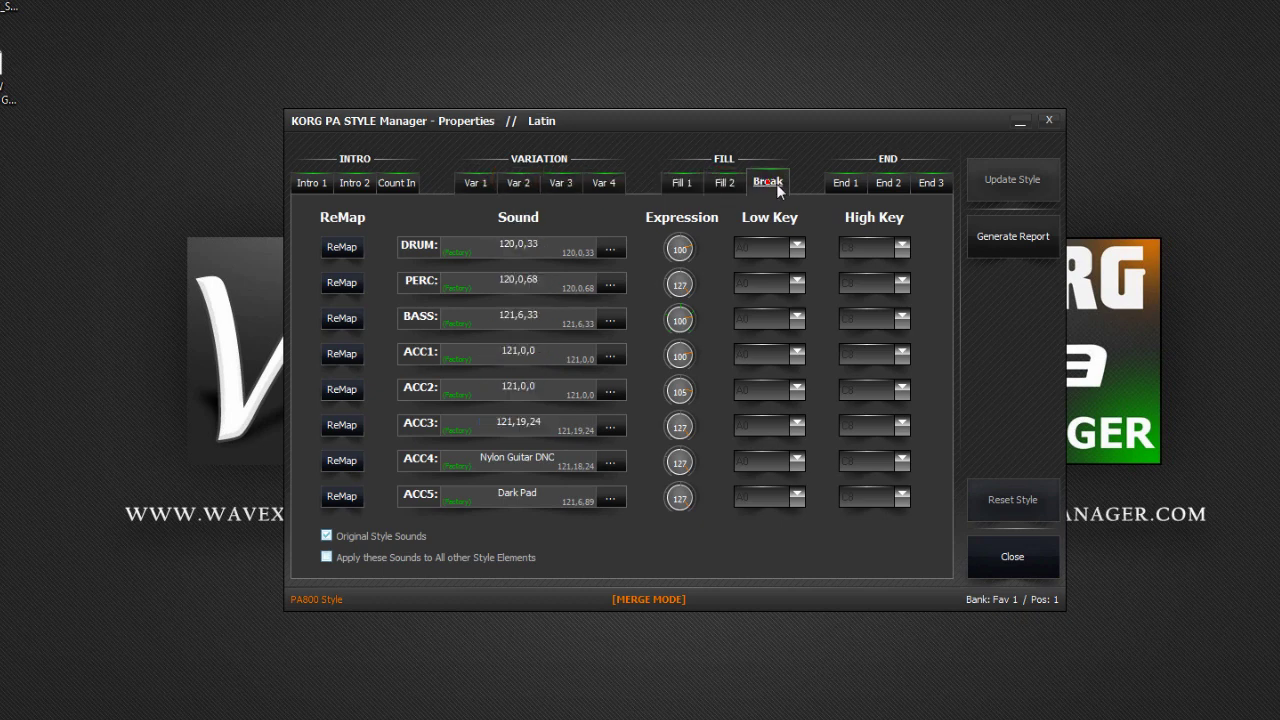
{"action": "left_click", "coordinate": [845, 183]}
{"action": "left_click", "coordinate": [878, 183]}
{"action": "left_click", "coordinate": [927, 184]}
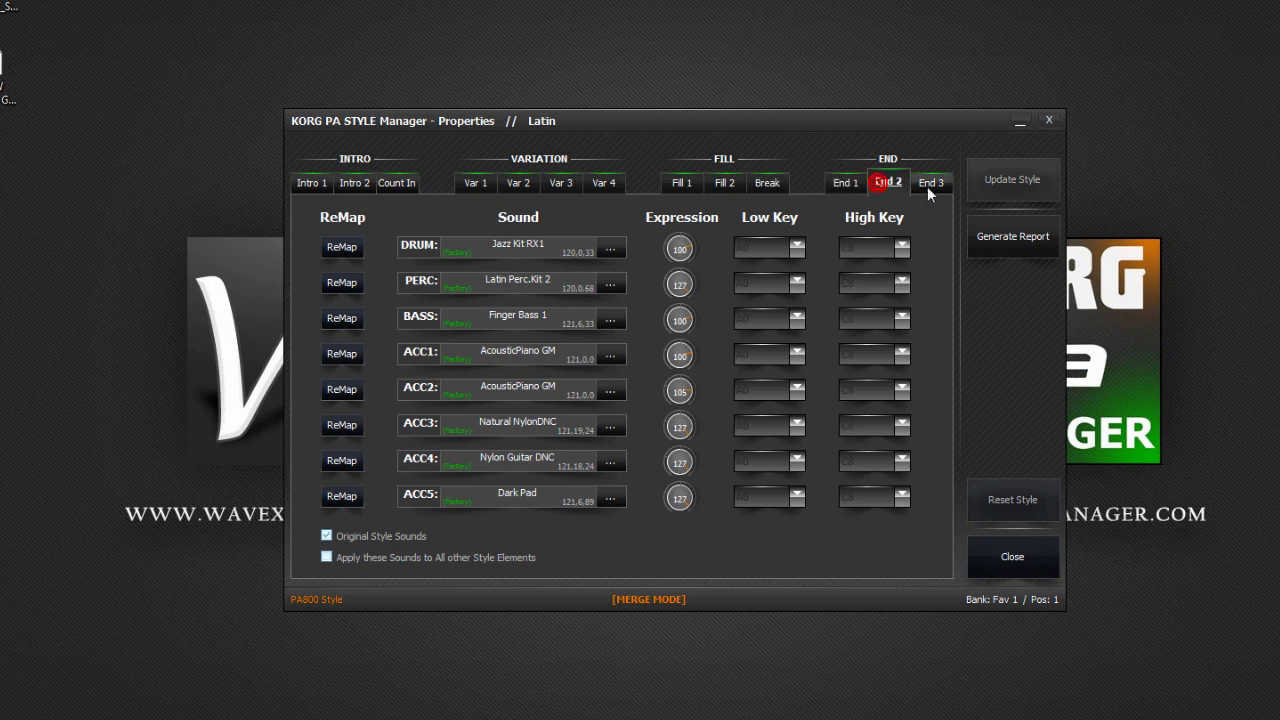
{"action": "left_click", "coordinate": [400, 187]}
{"action": "left_click", "coordinate": [358, 184]}
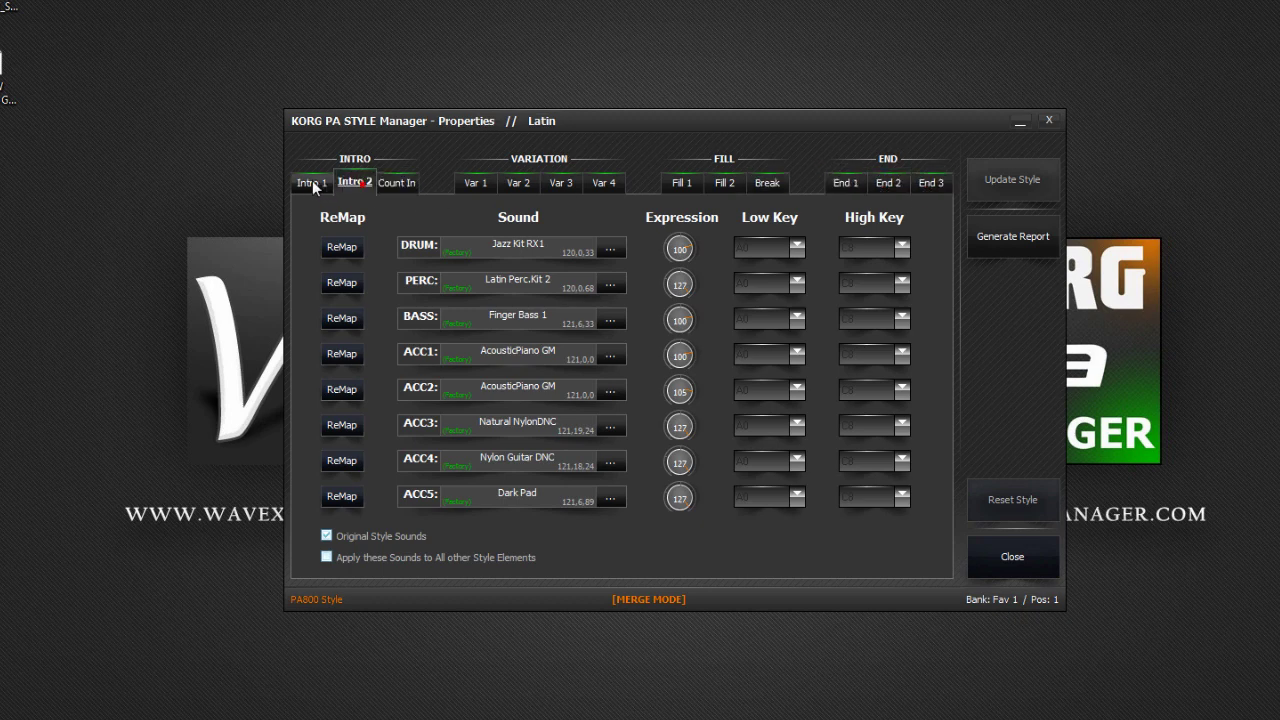
{"action": "left_click", "coordinate": [490, 189]}
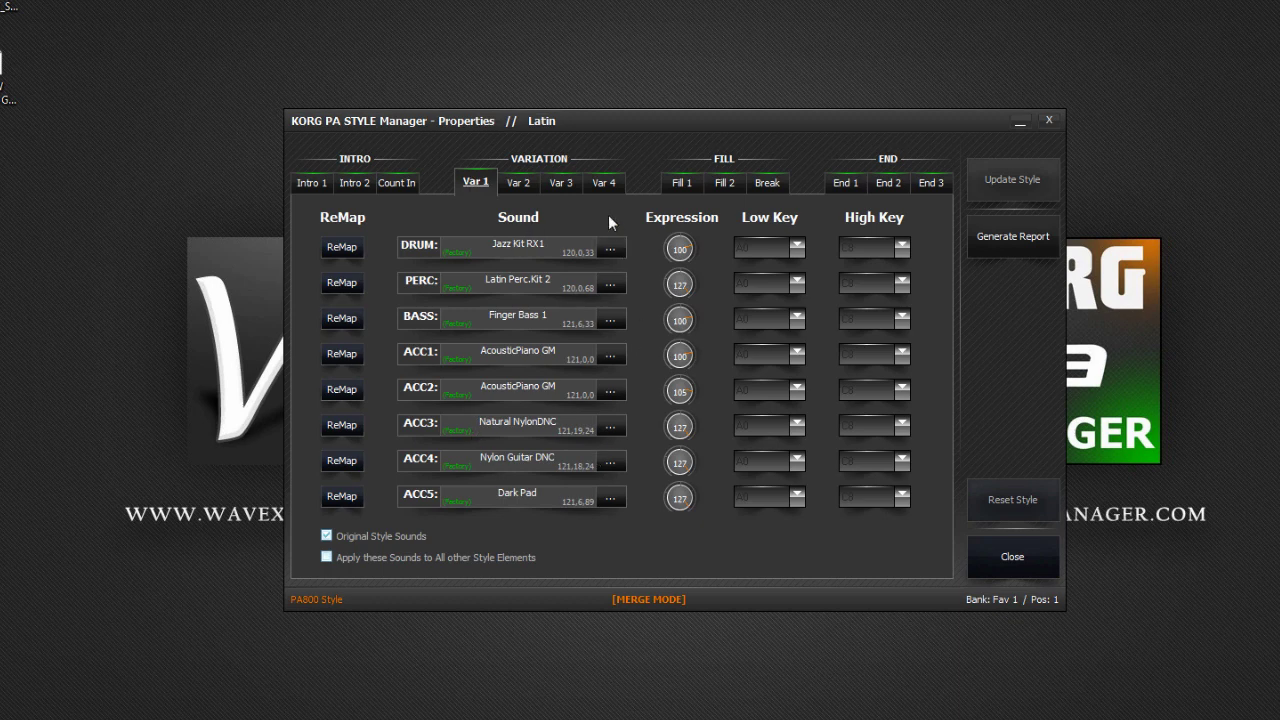
Generate and save Latin's properties report, then close the report and Properties windows.
{"action": "left_click", "coordinate": [979, 244]}
{"action": "left_click", "coordinate": [868, 108]}
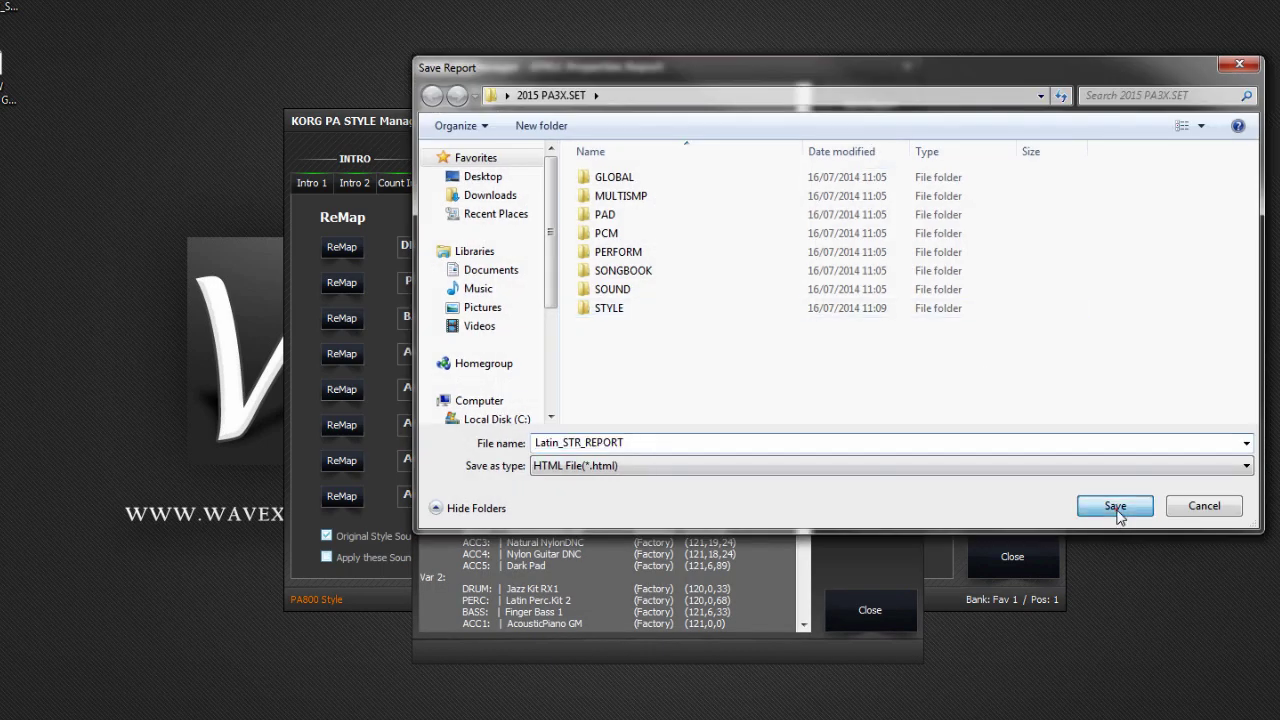
{"action": "left_click", "coordinate": [1115, 507]}
{"action": "left_click", "coordinate": [869, 608]}
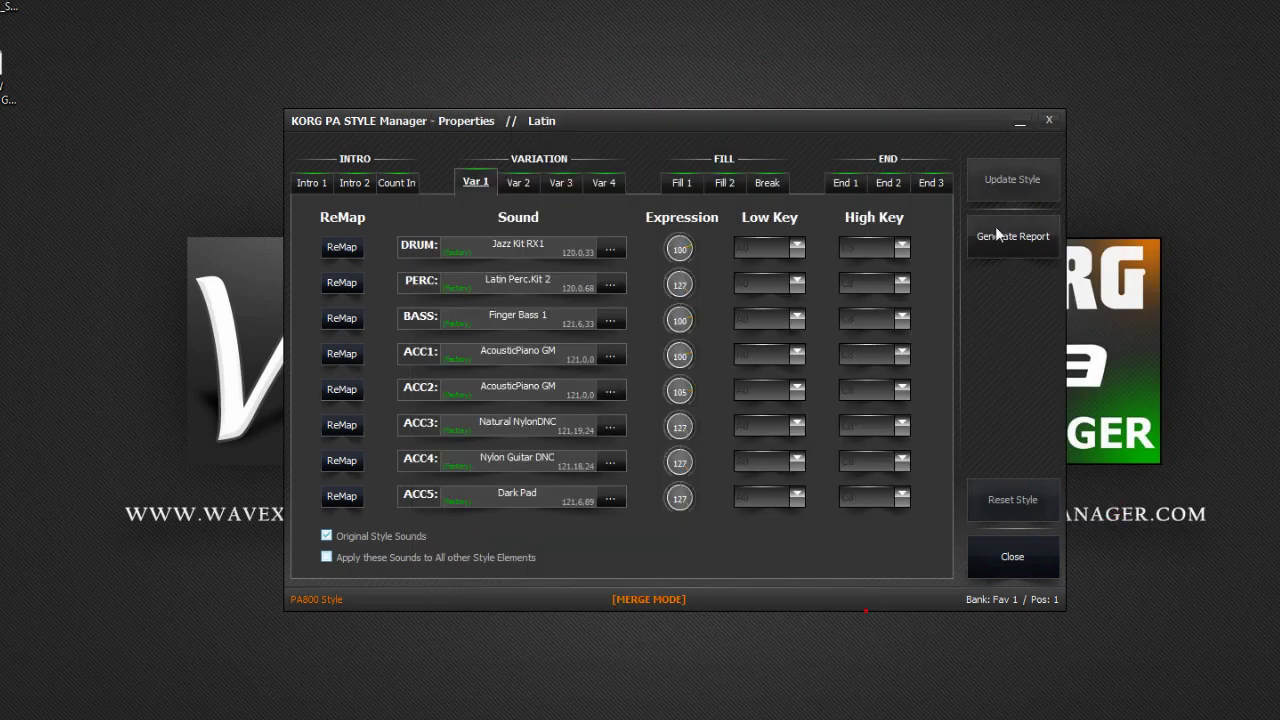
{"action": "left_click", "coordinate": [1048, 124]}
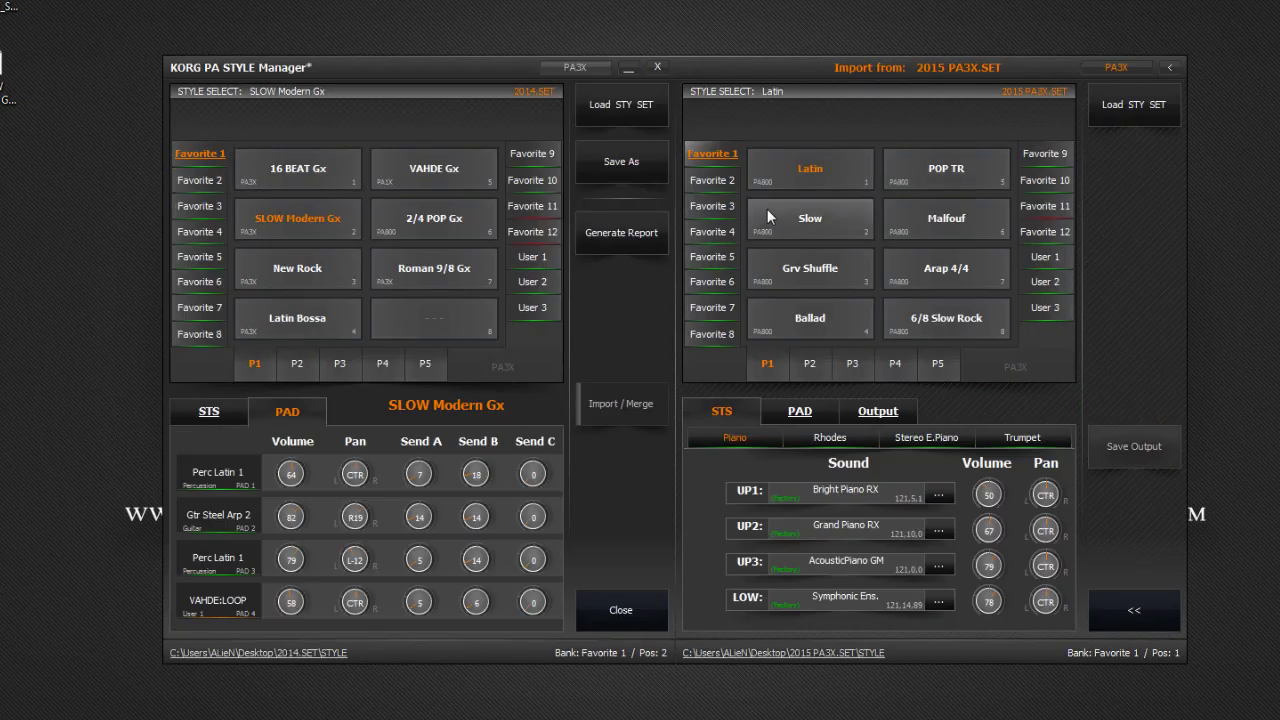
Copy Latin from 2015 PA3X.SET into empty slot 8 of 2014.SET and view its sounds.
{"action": "right_click", "coordinate": [850, 172]}
{"action": "left_click", "coordinate": [890, 184]}
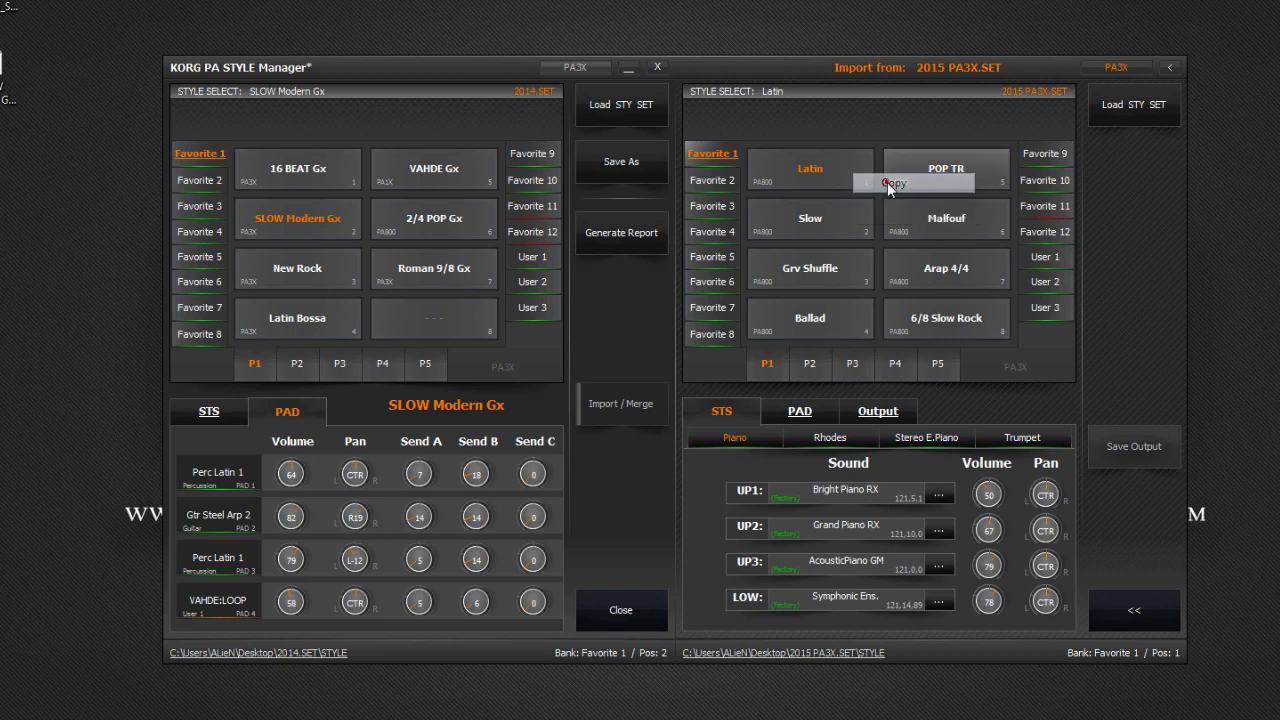
{"action": "right_click", "coordinate": [465, 323]}
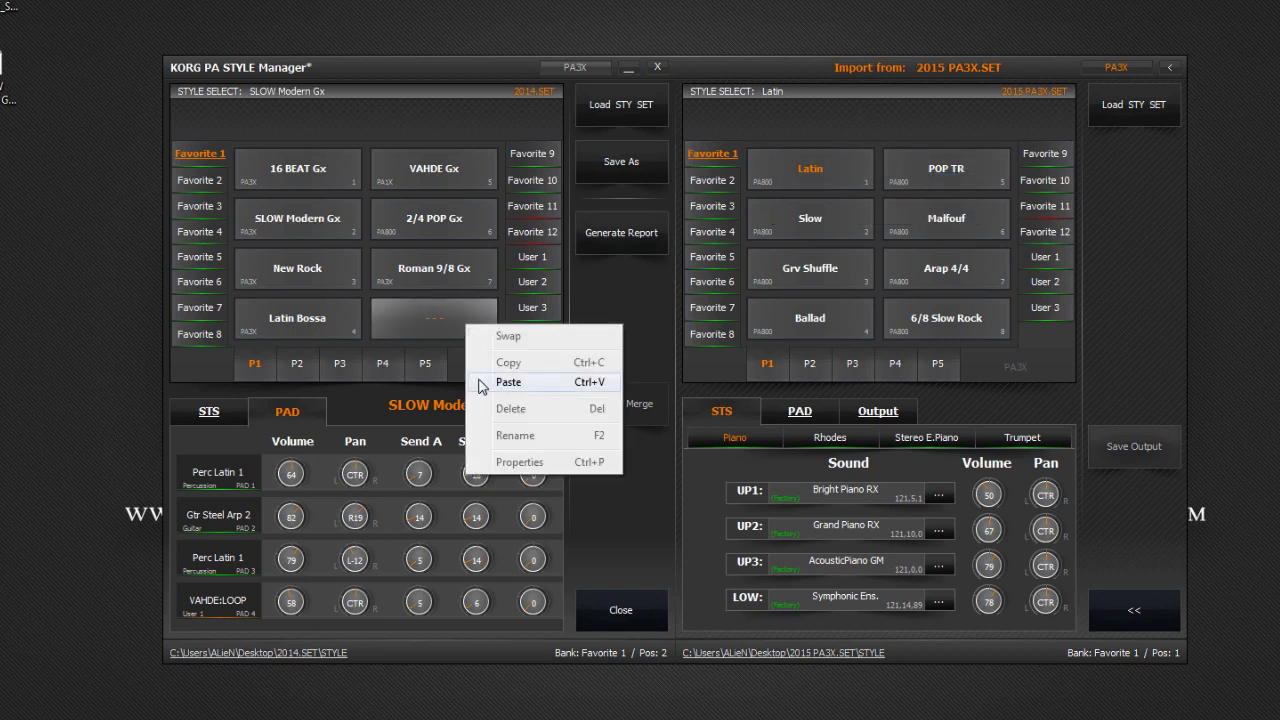
{"action": "left_click", "coordinate": [508, 382]}
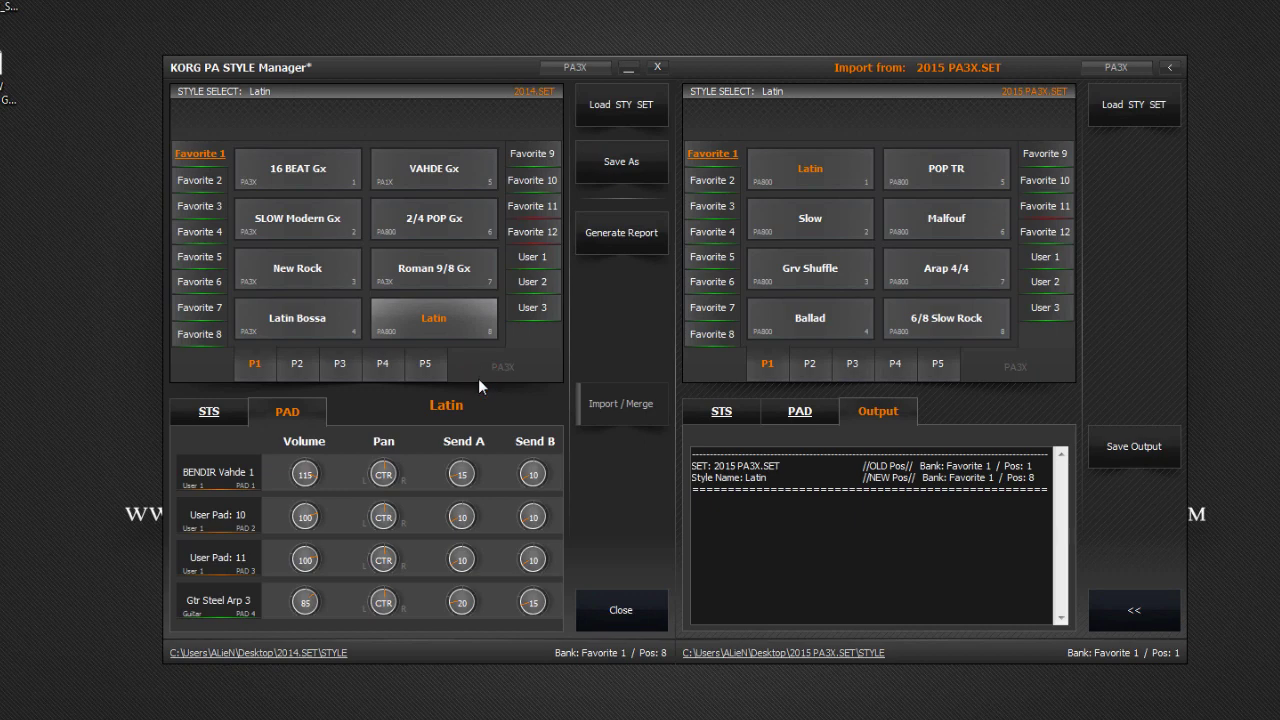
{"action": "left_click", "coordinate": [234, 413]}
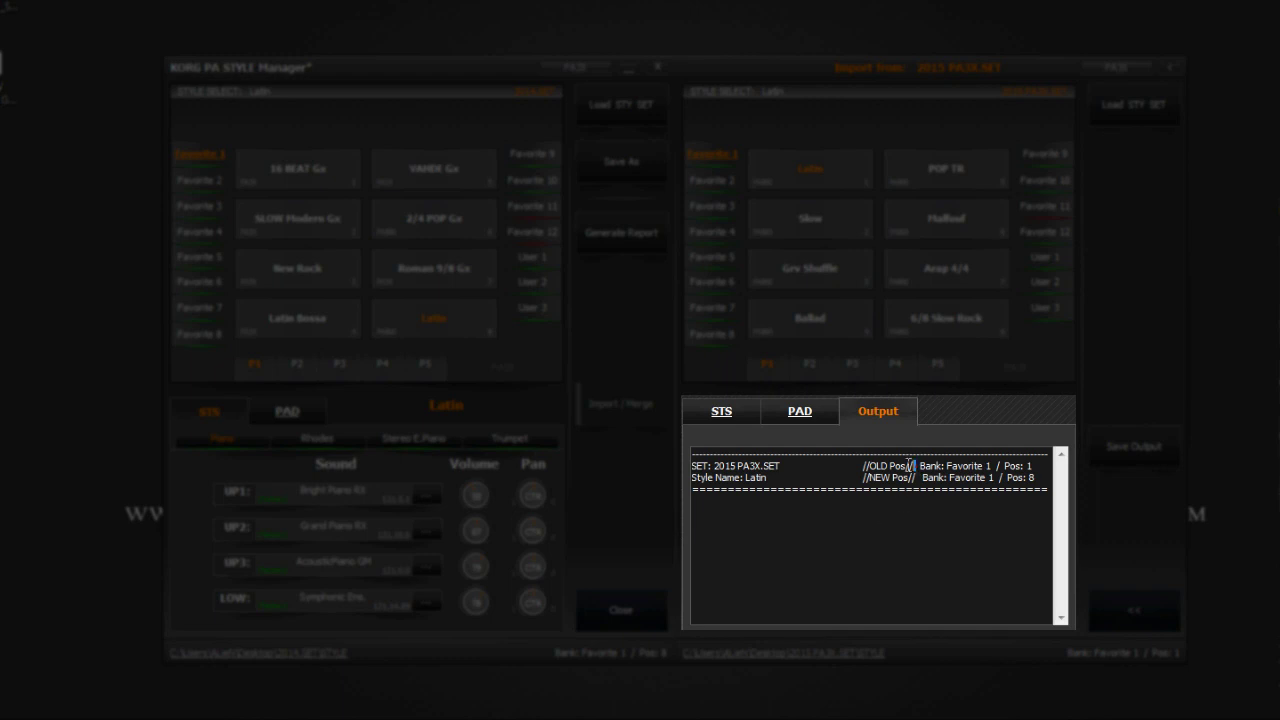
Save the output log as the HTML report 2014.SET_STYLE_Output_Report.
{"action": "left_click_drag", "start_coordinate": [863, 466], "coordinate": [910, 467]}
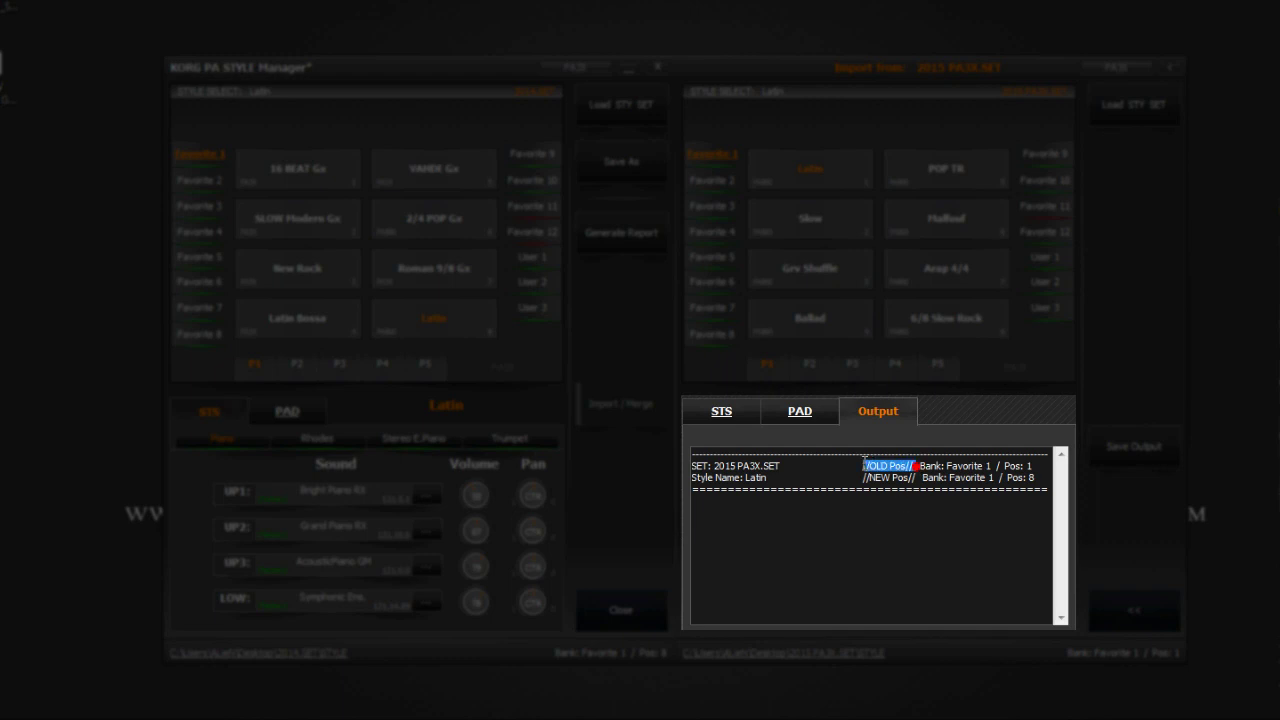
{"action": "left_click", "coordinate": [888, 508]}
{"action": "left_click", "coordinate": [1107, 454]}
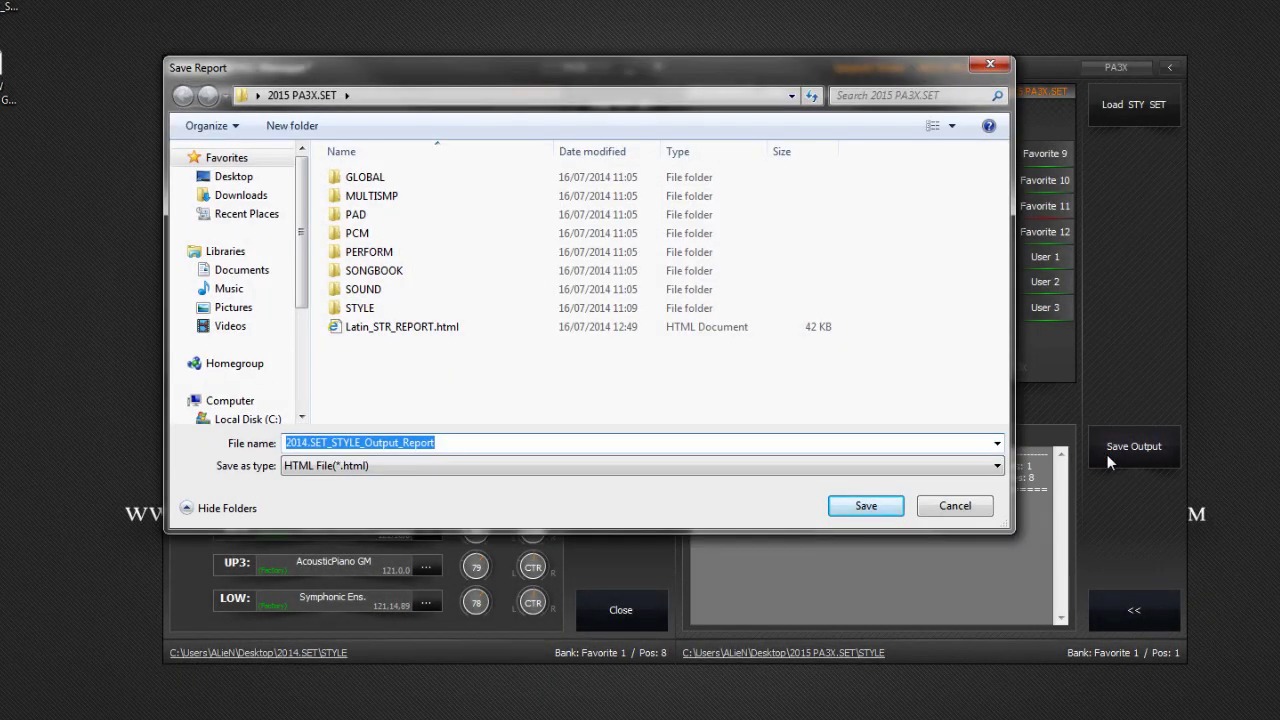
{"action": "left_click", "coordinate": [885, 506]}
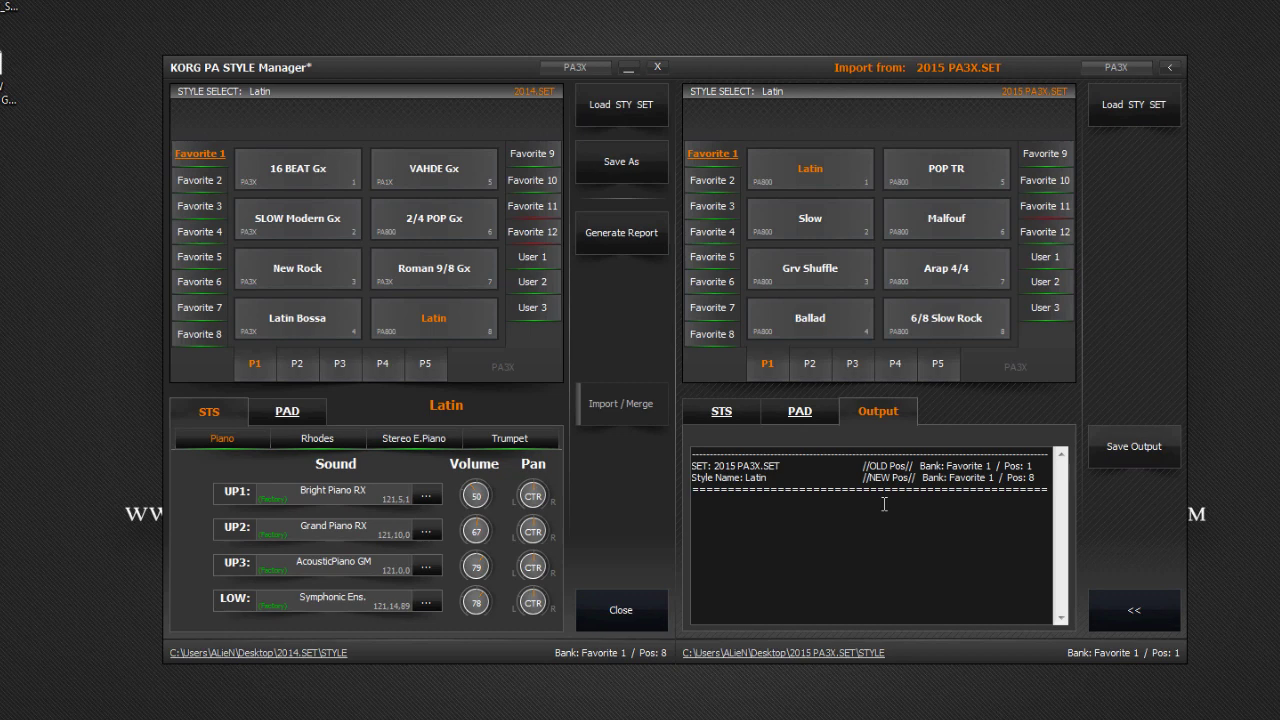
Review the pasted Latin style's Var 2-4, Fill, Break and End 1-3 sounds.
{"action": "right_click", "coordinate": [447, 330]}
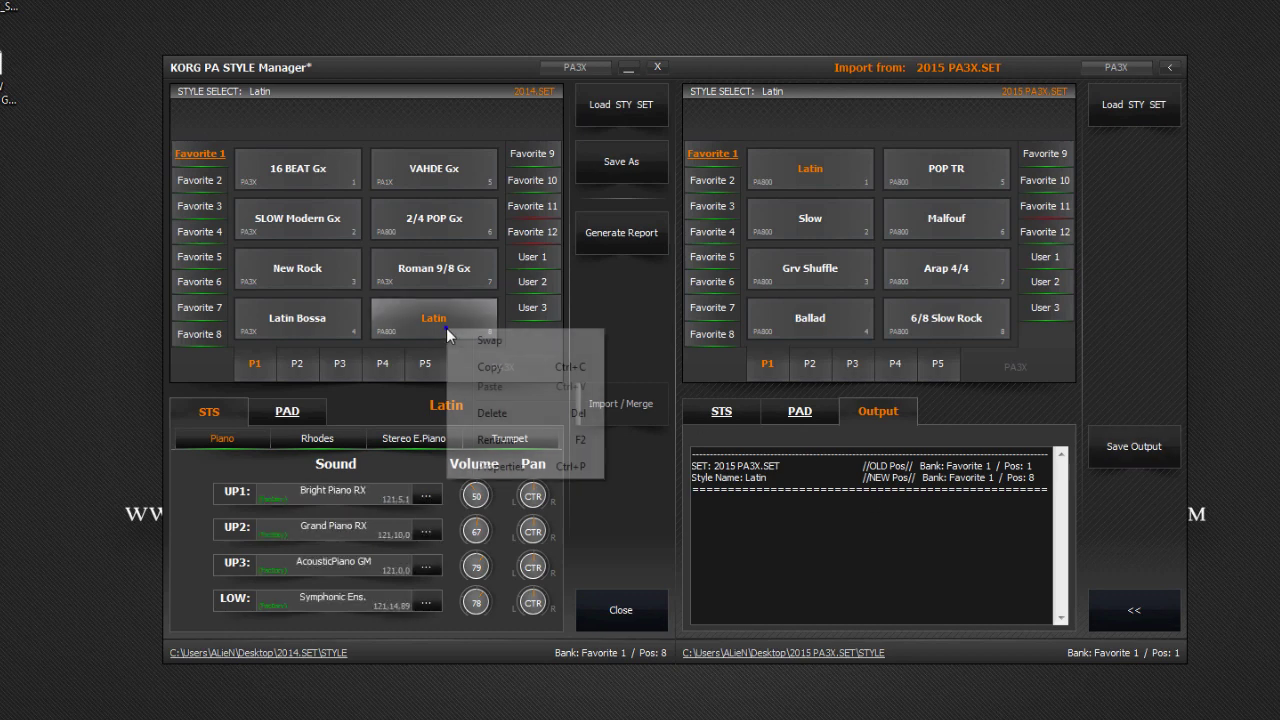
{"action": "left_click", "coordinate": [519, 468]}
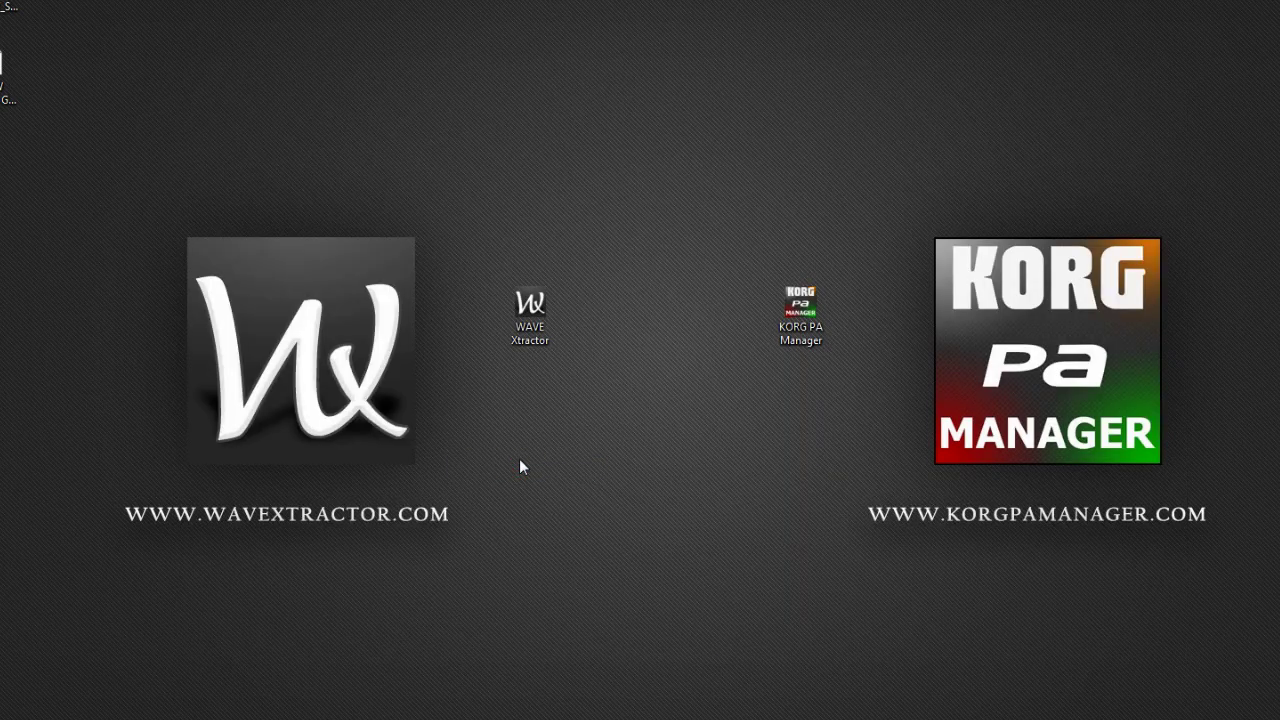
{"action": "left_click", "coordinate": [518, 183]}
{"action": "left_click", "coordinate": [561, 183]}
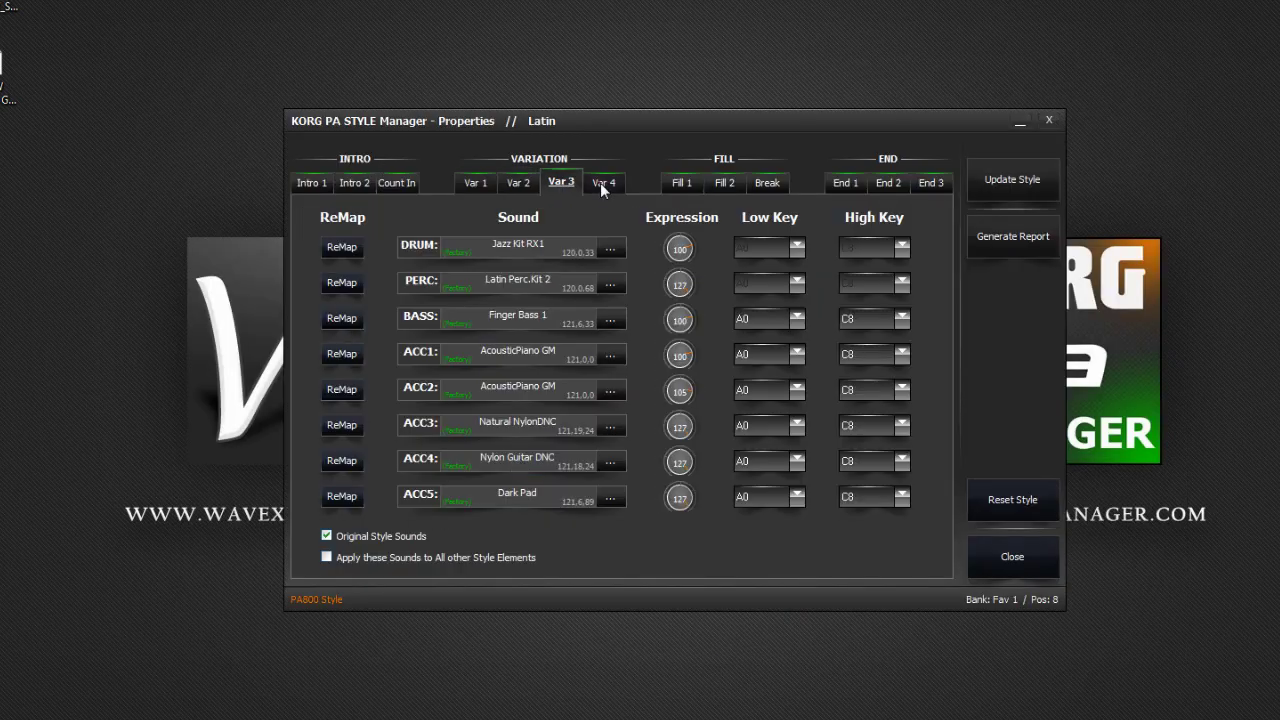
{"action": "left_click", "coordinate": [604, 183]}
{"action": "left_click", "coordinate": [725, 183]}
{"action": "left_click", "coordinate": [767, 183]}
{"action": "left_click", "coordinate": [845, 183]}
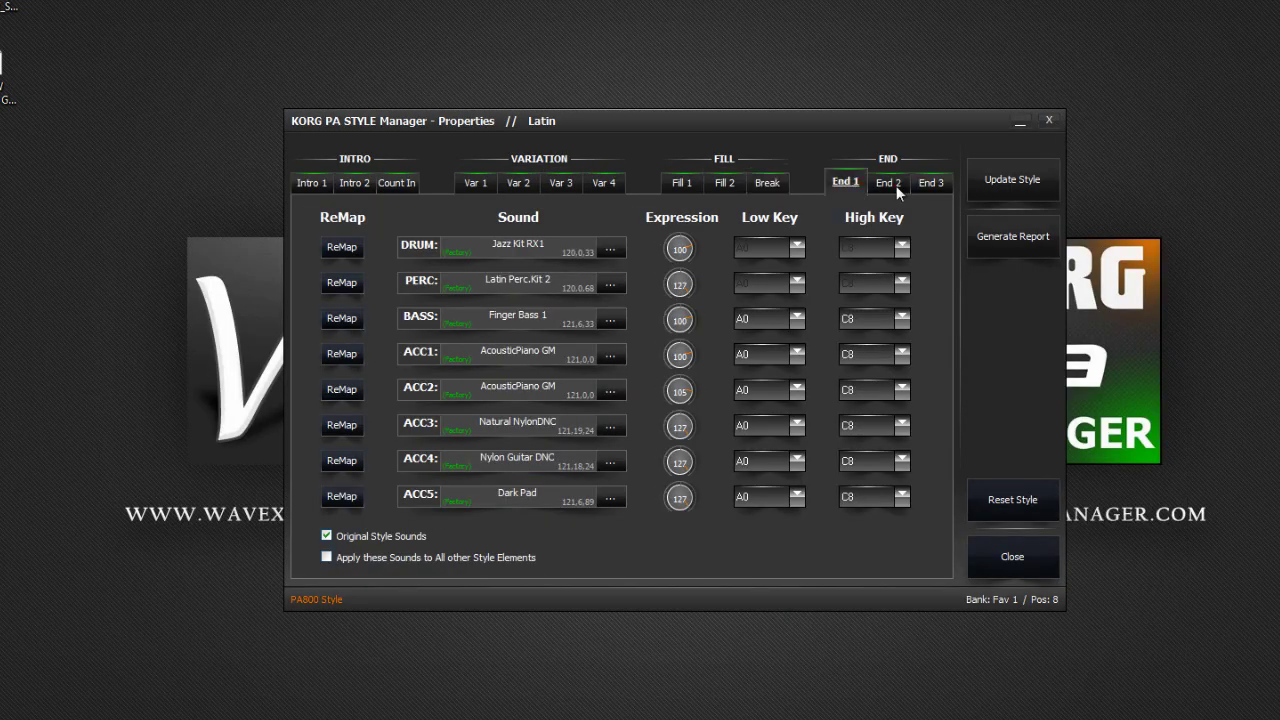
{"action": "left_click", "coordinate": [888, 183]}
{"action": "left_click", "coordinate": [931, 183]}
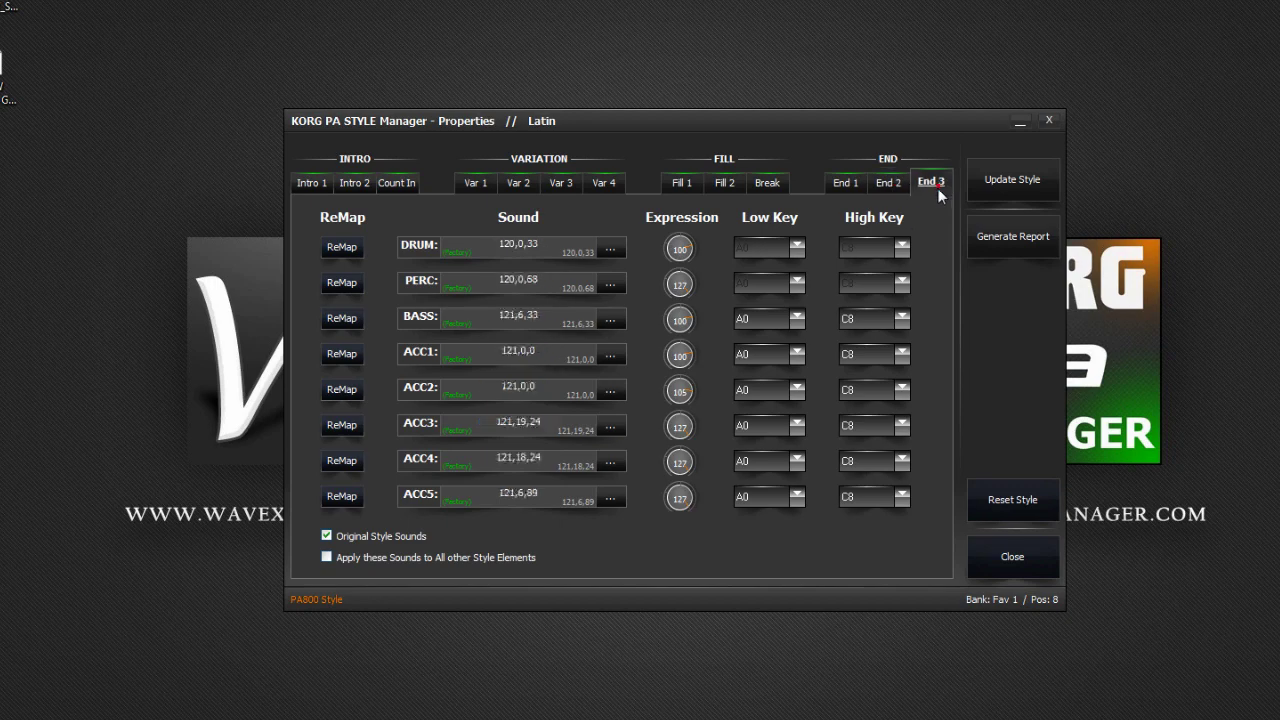
{"action": "left_click", "coordinate": [1049, 121]}
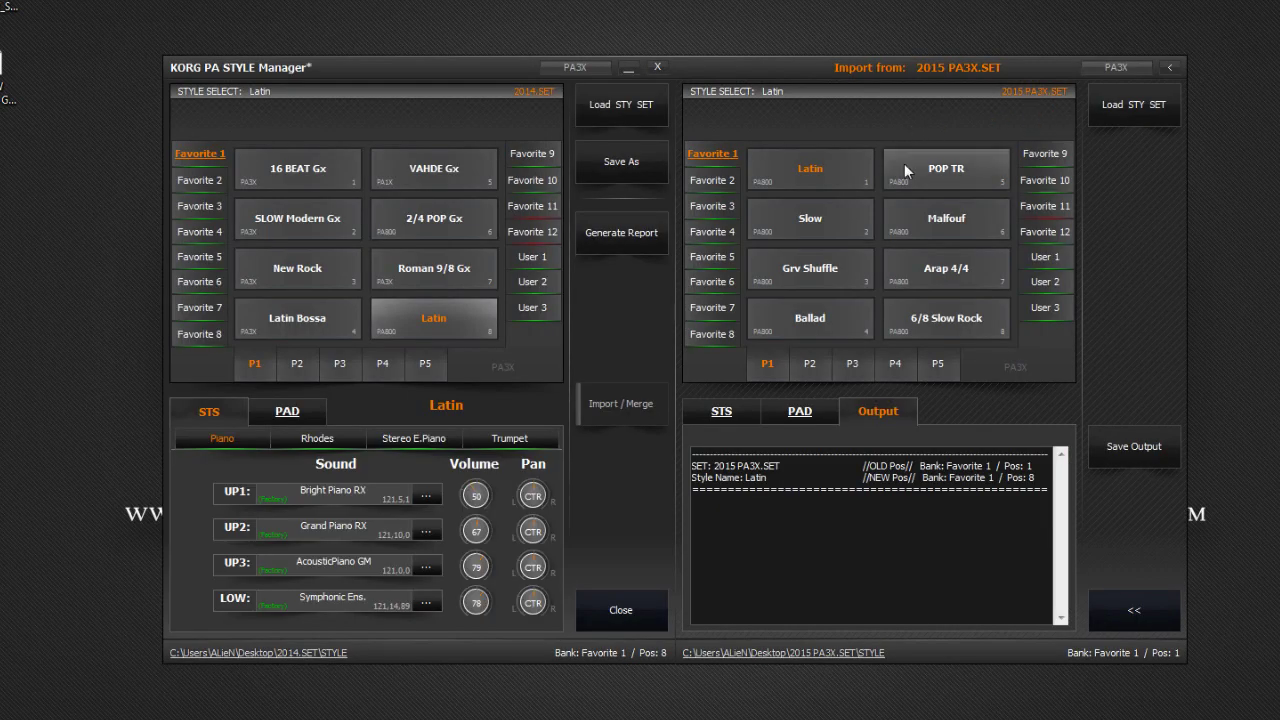
Inspect POP TR's Var 2-4 and Fill 1 element sounds in its properties.
{"action": "left_click", "coordinate": [920, 169]}
{"action": "right_click", "coordinate": [920, 168]}
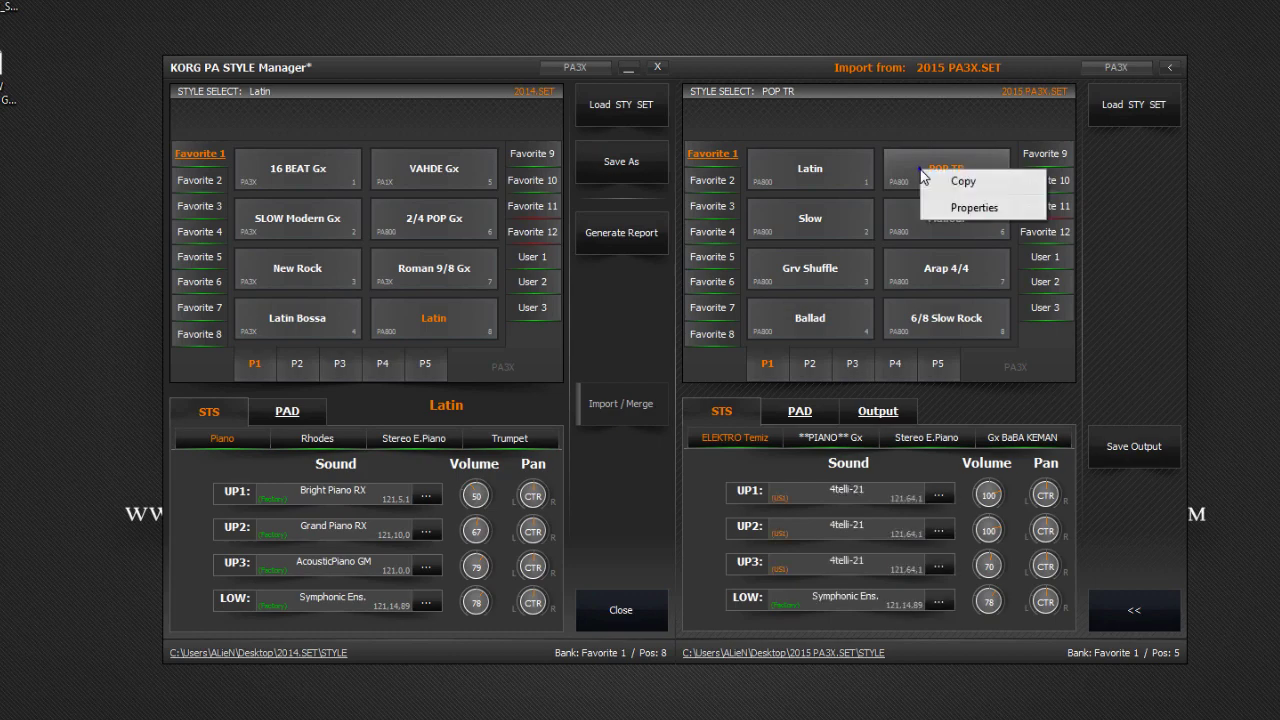
{"action": "left_click", "coordinate": [940, 210]}
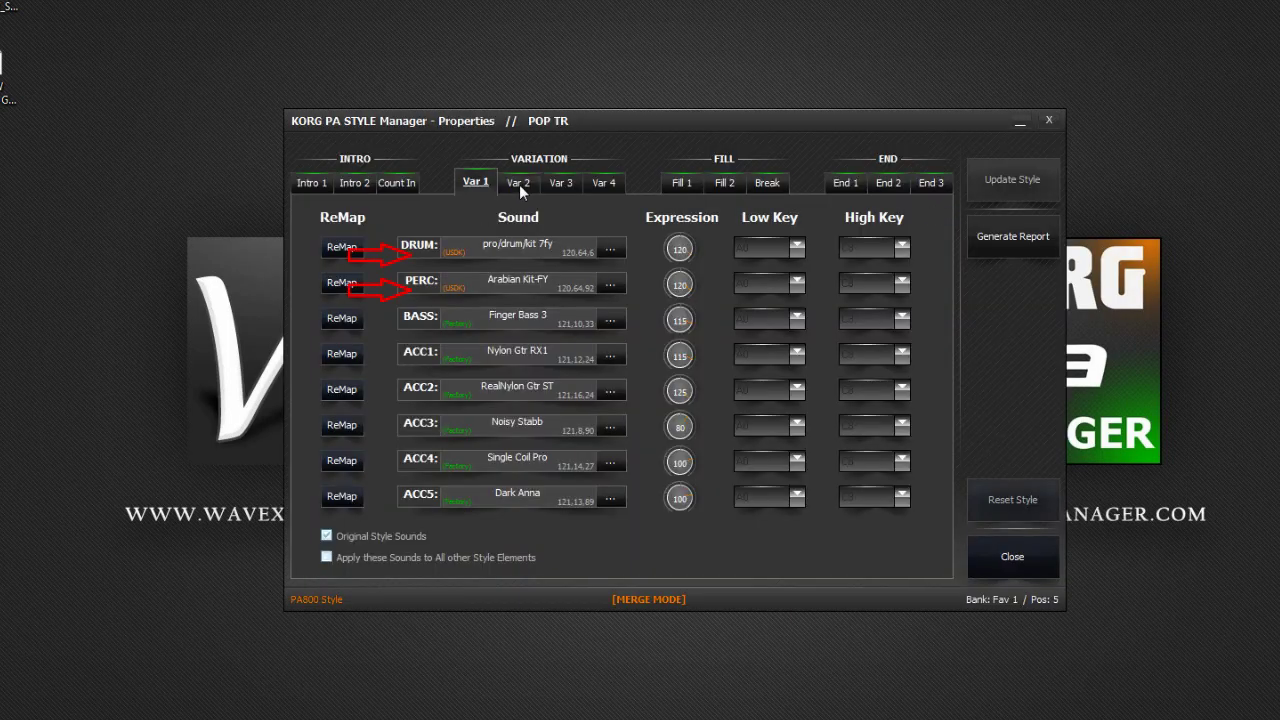
{"action": "left_click", "coordinate": [519, 184]}
{"action": "left_click", "coordinate": [560, 184]}
{"action": "left_click", "coordinate": [600, 183]}
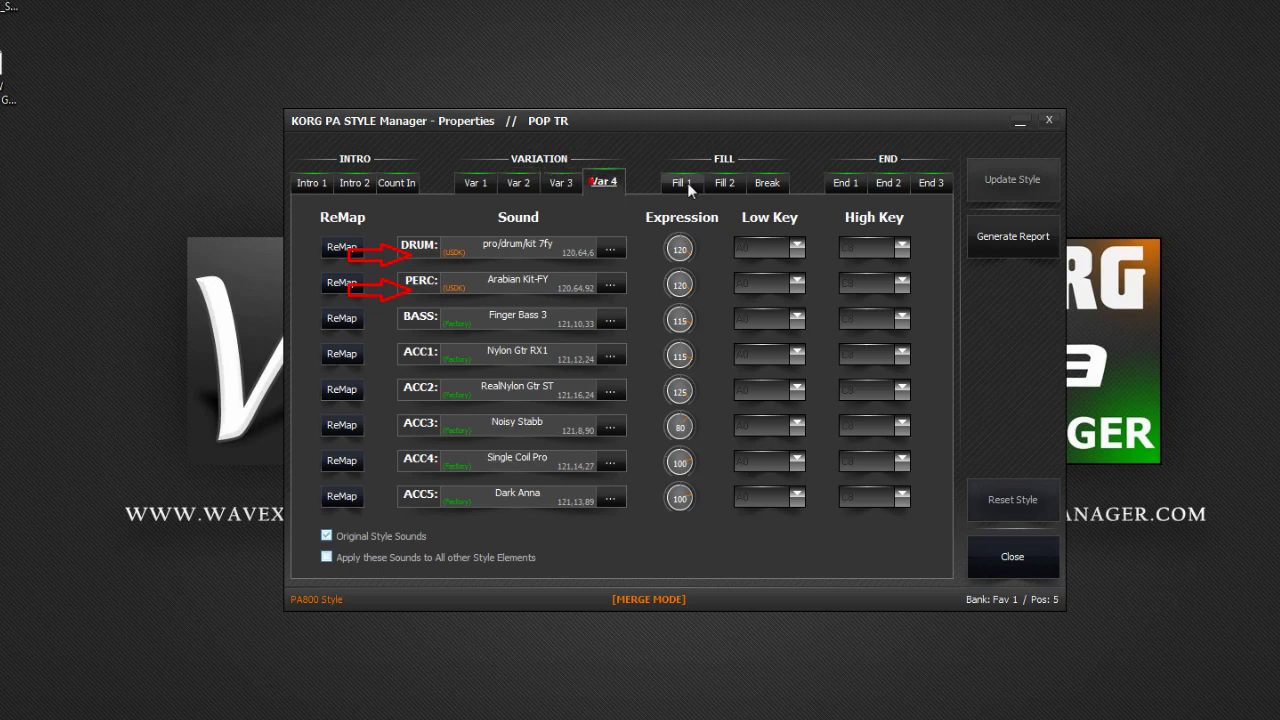
{"action": "left_click", "coordinate": [682, 183]}
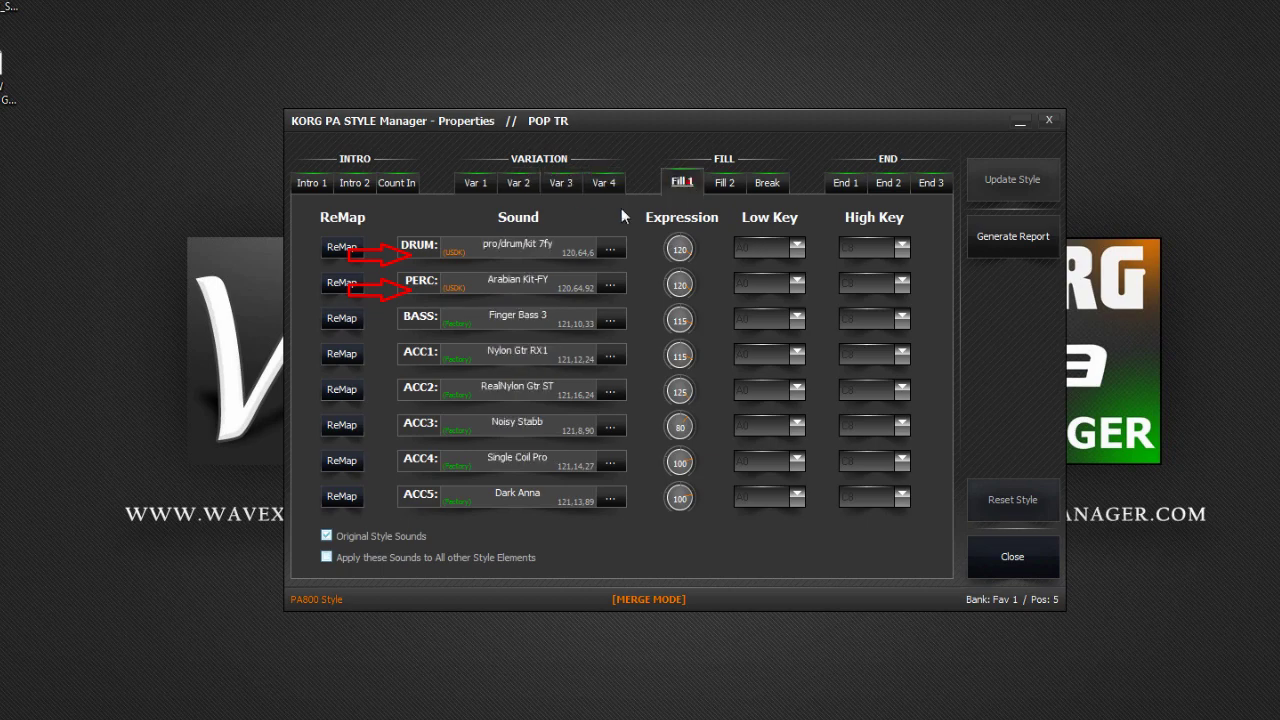
Generate POP TR's sound report, save it as HTML, and close the report.
{"action": "left_click", "coordinate": [980, 243]}
{"action": "left_click", "coordinate": [869, 106]}
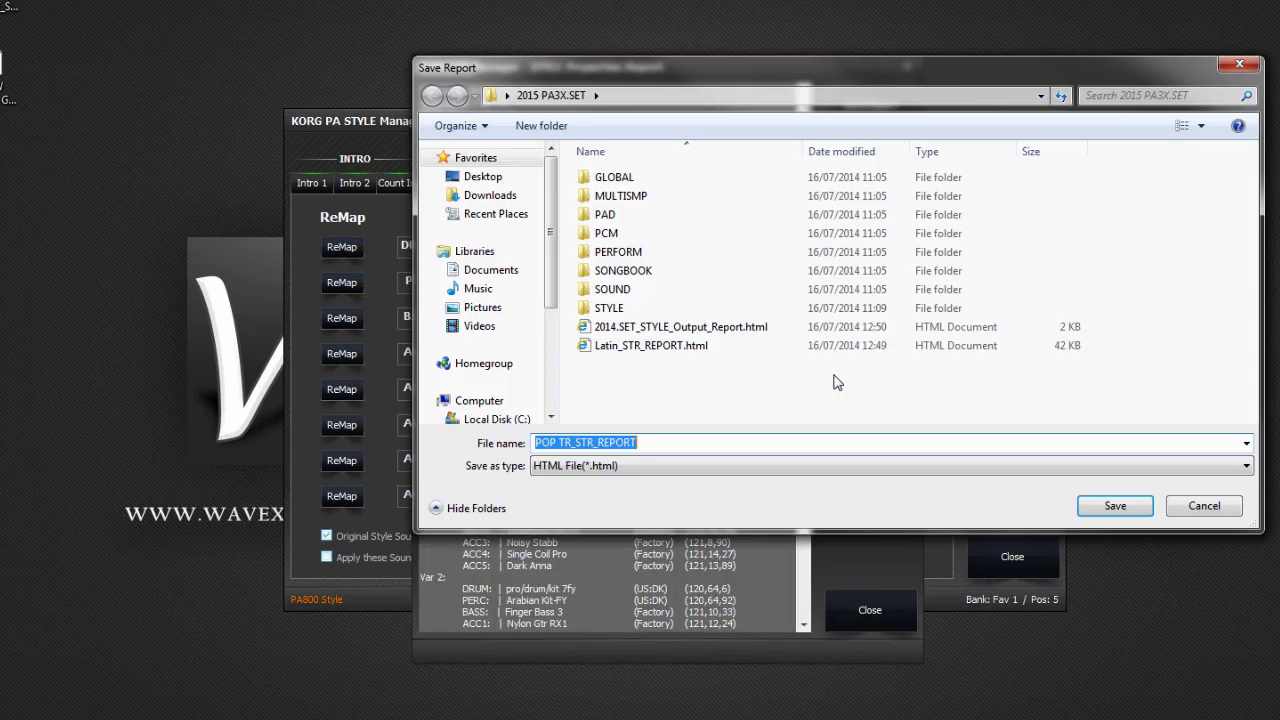
{"action": "left_click", "coordinate": [483, 176]}
{"action": "left_click", "coordinate": [1113, 506]}
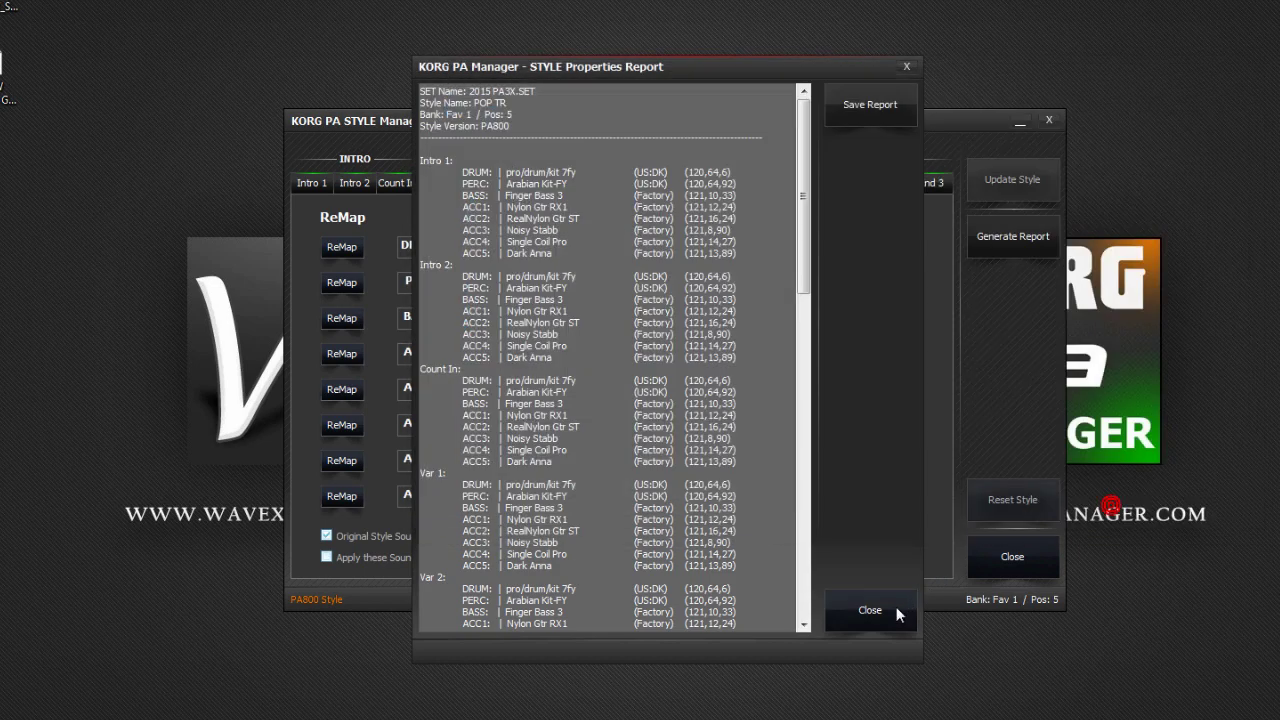
{"action": "left_click", "coordinate": [893, 608]}
Copy POP TR from 2015 PA3X.SET over Roman 9/8 Gx in slot 7 of 2014.SET.
{"action": "left_click", "coordinate": [1050, 122]}
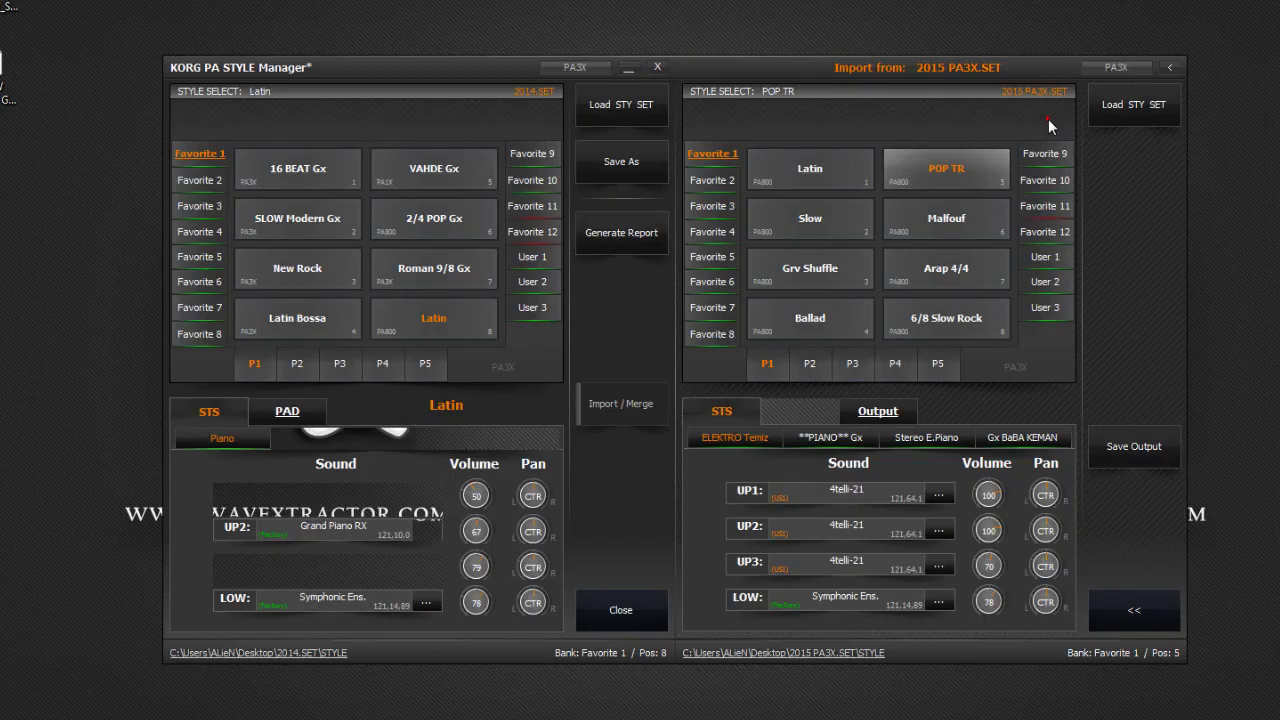
{"action": "right_click", "coordinate": [932, 179]}
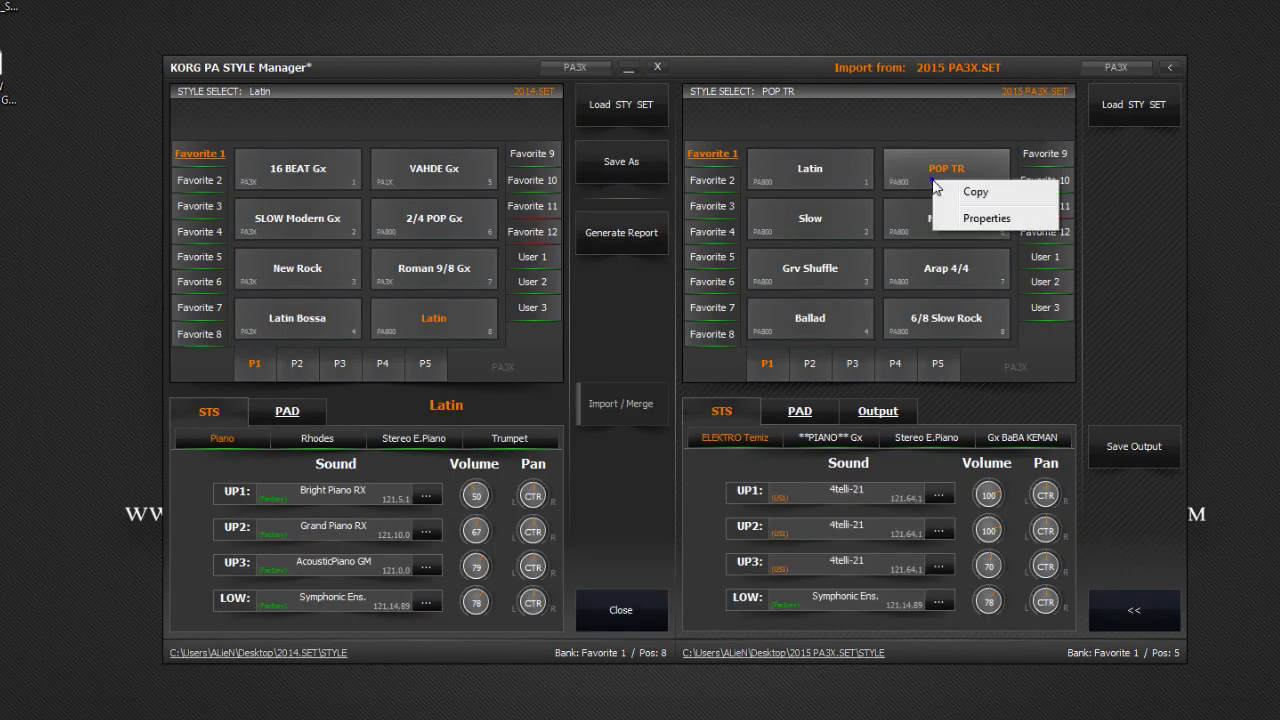
{"action": "left_click", "coordinate": [962, 193]}
{"action": "right_click", "coordinate": [476, 269]}
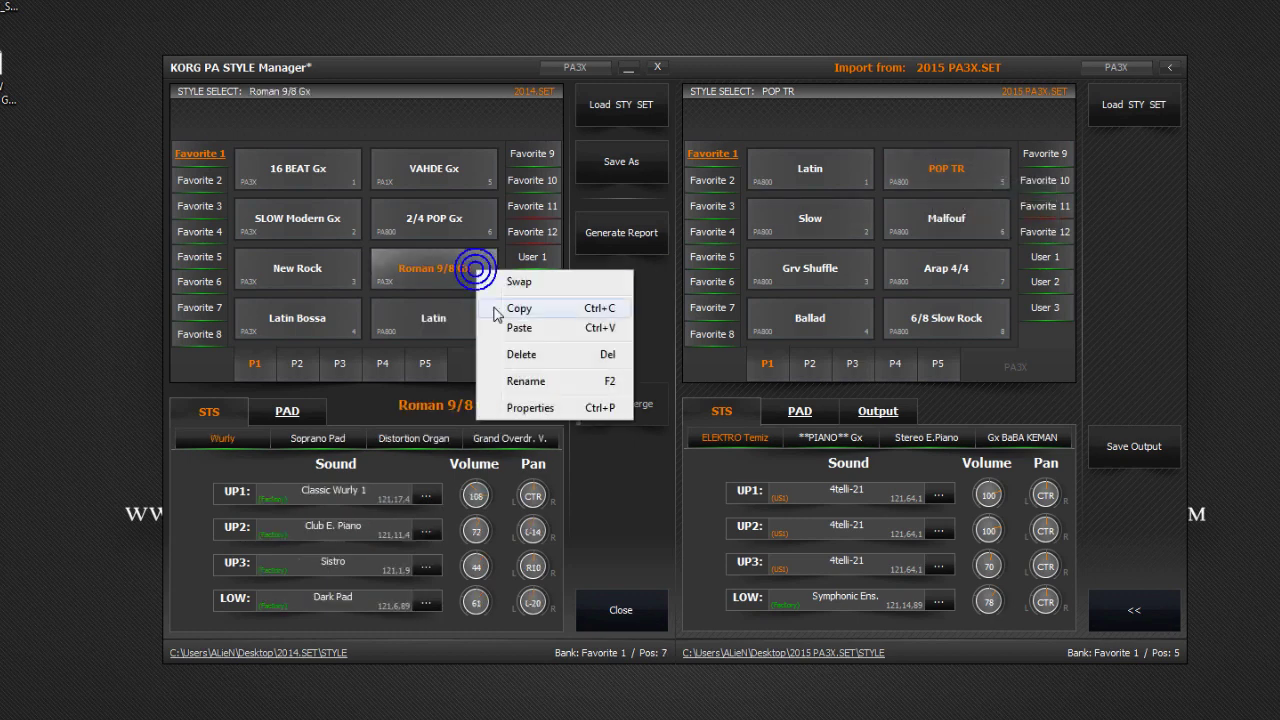
{"action": "left_click", "coordinate": [531, 329]}
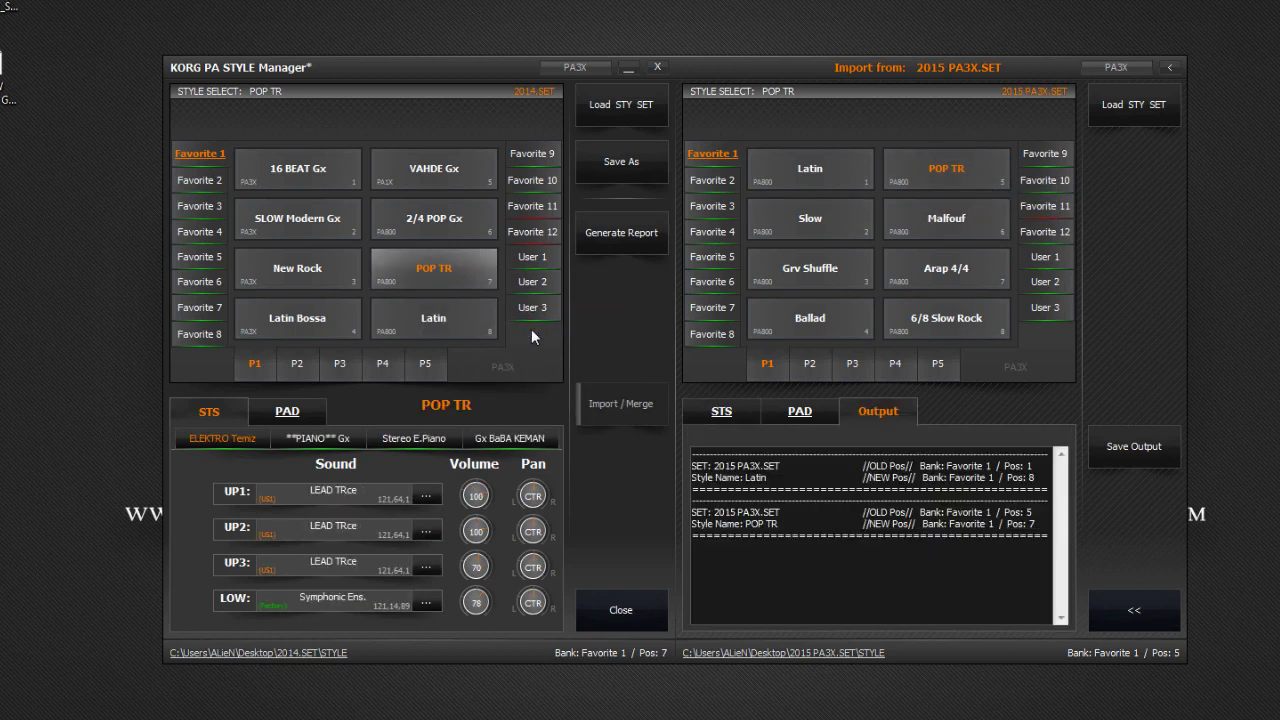
Check the pasted POP TR's Var 1-4, Fill 1-2 and Break sounds, then close properties.
{"action": "right_click", "coordinate": [479, 263]}
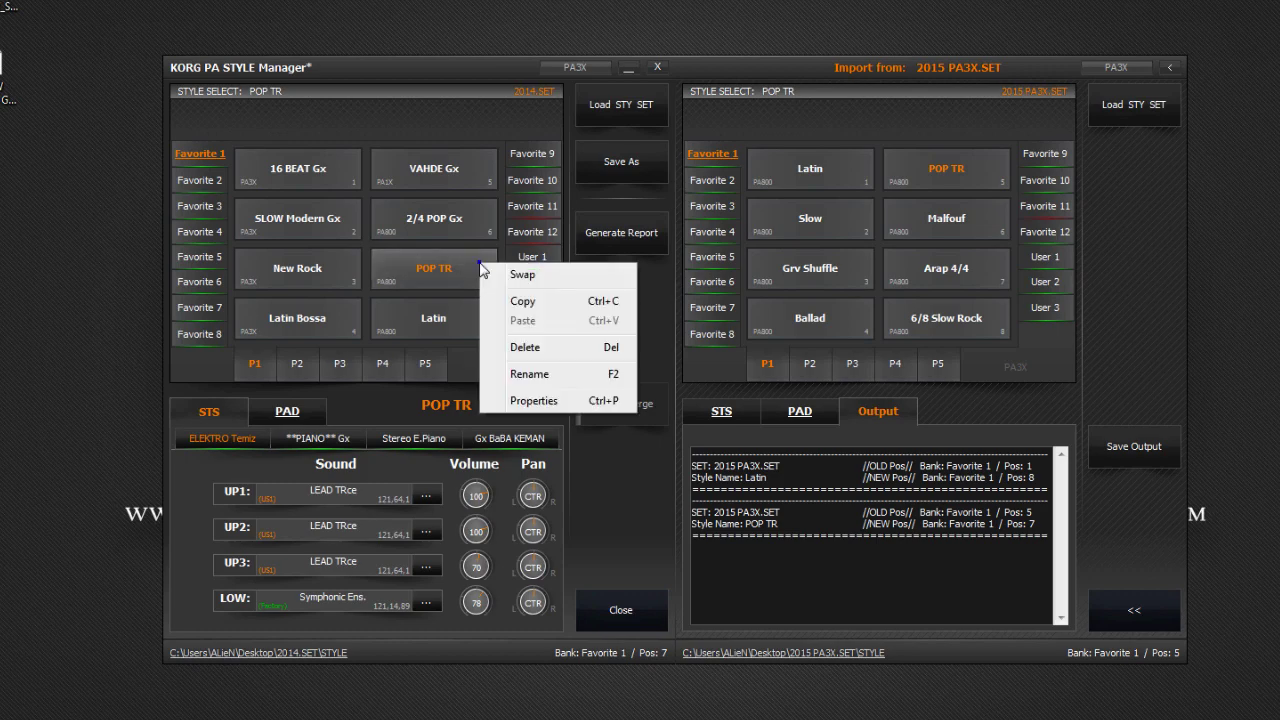
{"action": "left_click", "coordinate": [521, 400]}
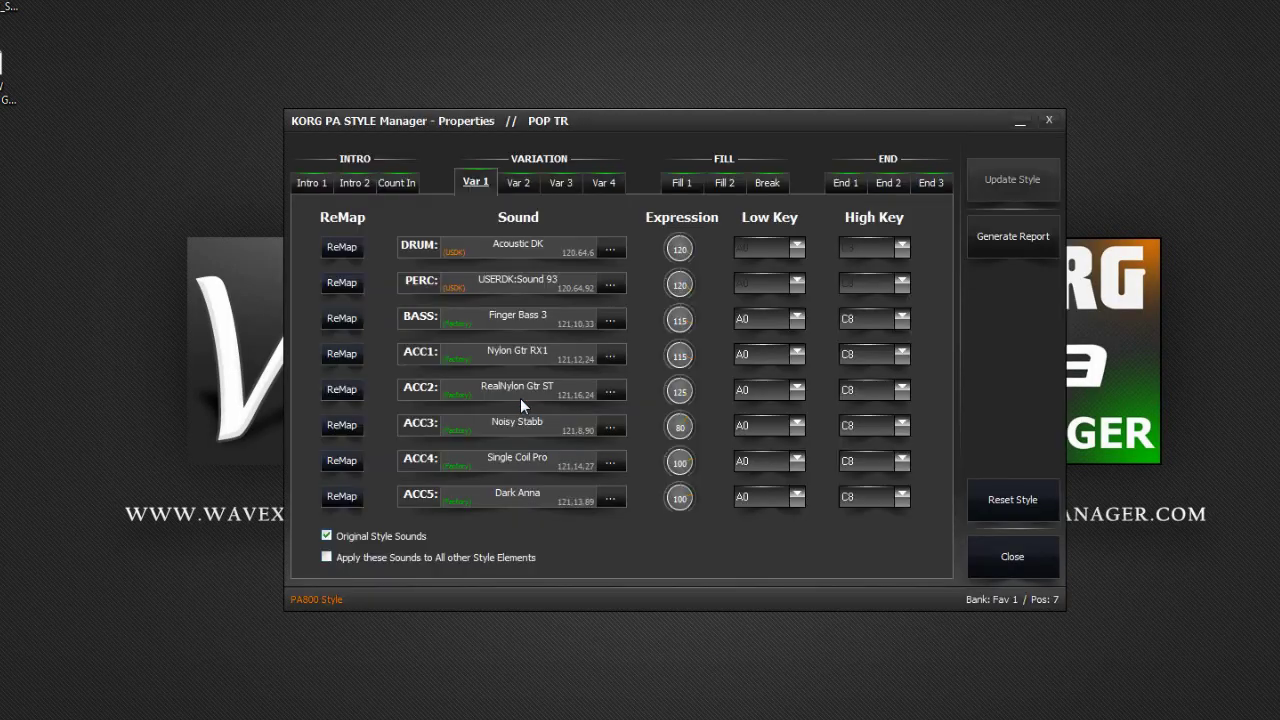
{"action": "left_click", "coordinate": [522, 188]}
{"action": "left_click", "coordinate": [562, 186]}
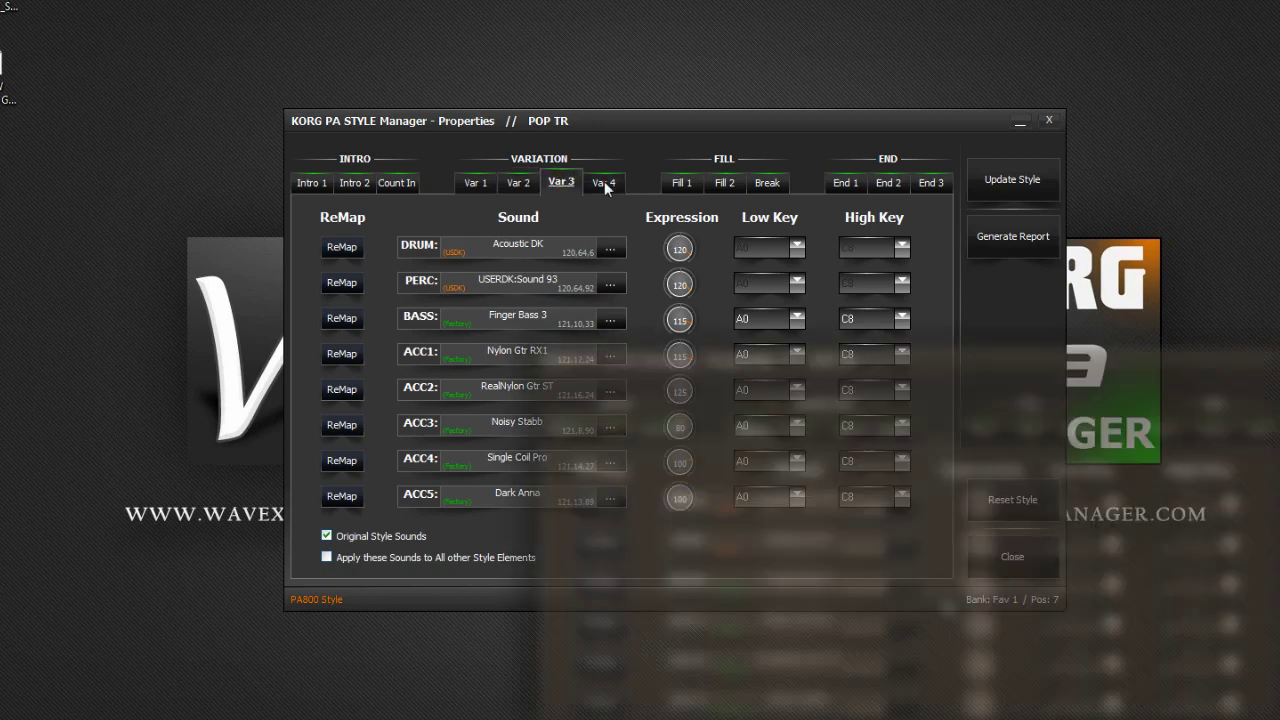
{"action": "left_click", "coordinate": [603, 183]}
{"action": "left_click", "coordinate": [474, 186]}
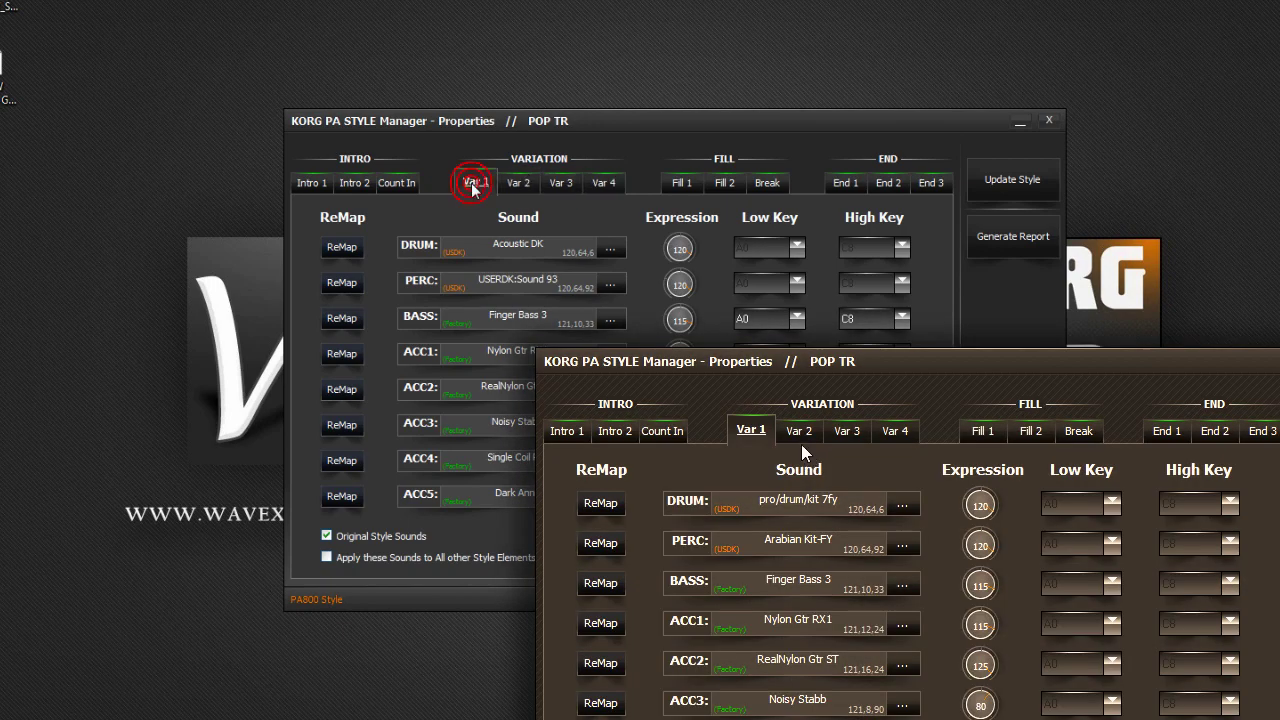
{"action": "left_click", "coordinate": [678, 184]}
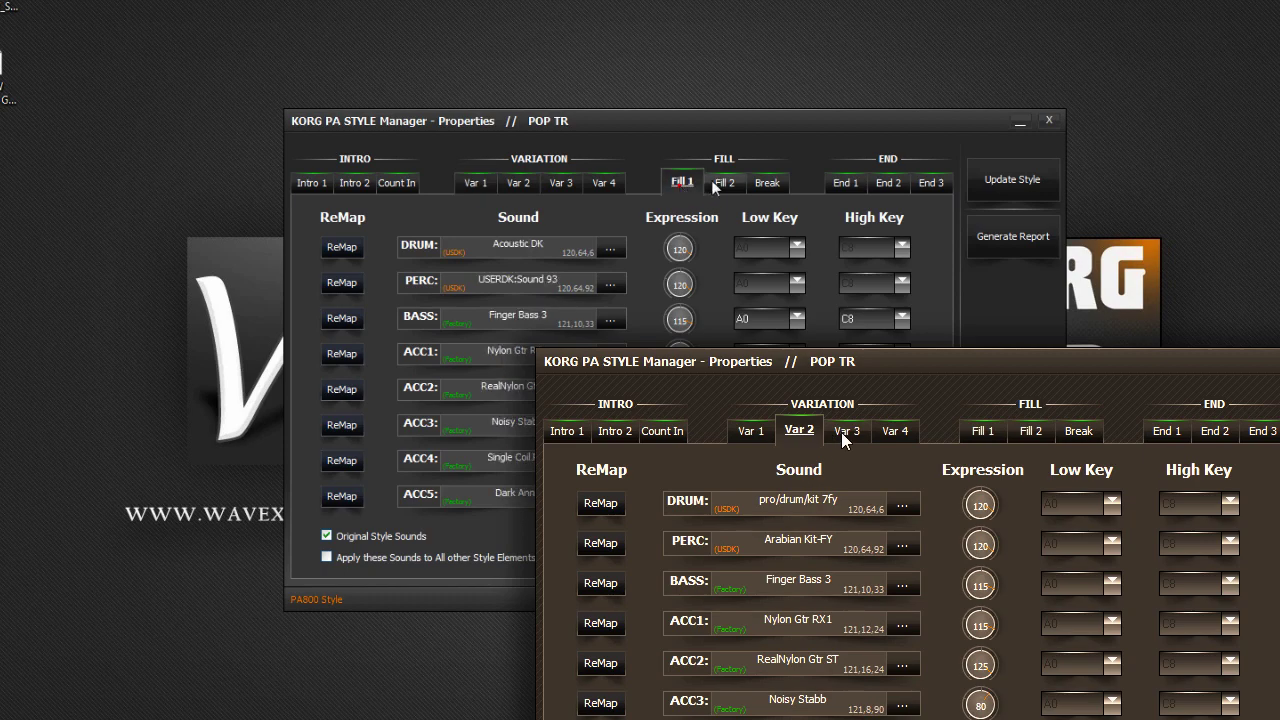
{"action": "left_click", "coordinate": [724, 184]}
{"action": "left_click", "coordinate": [762, 184]}
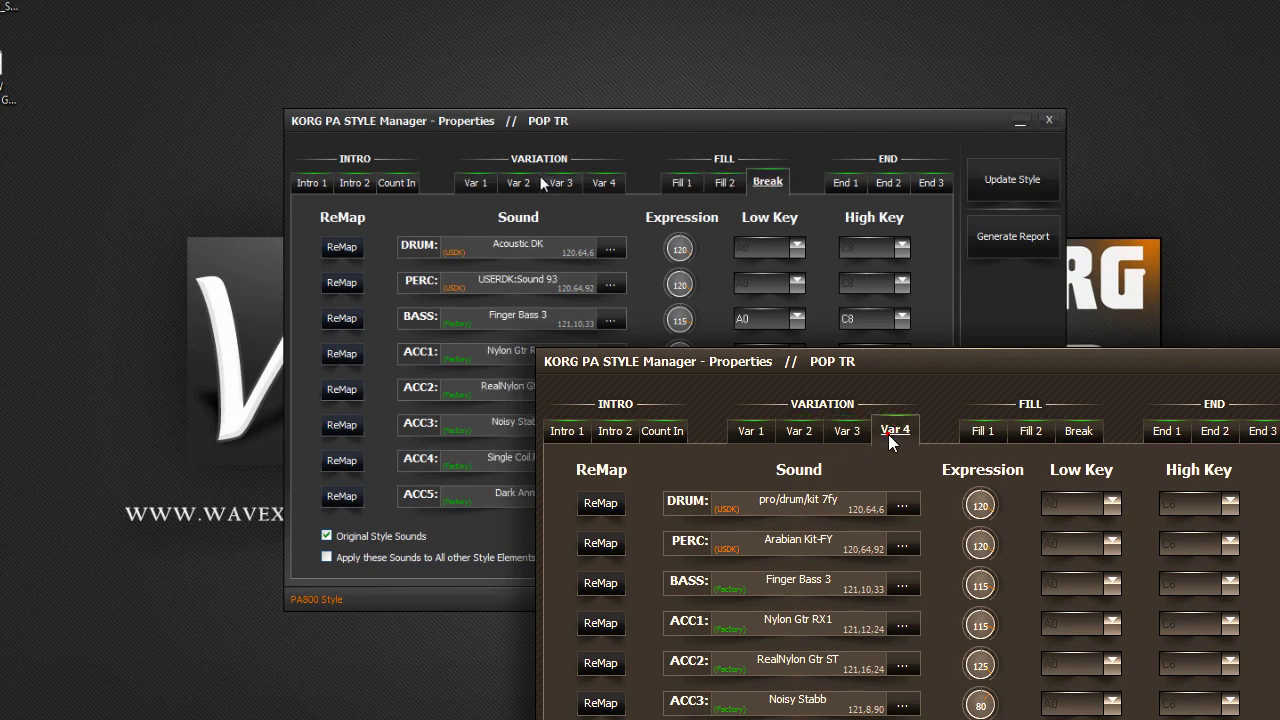
{"action": "left_click", "coordinate": [478, 185]}
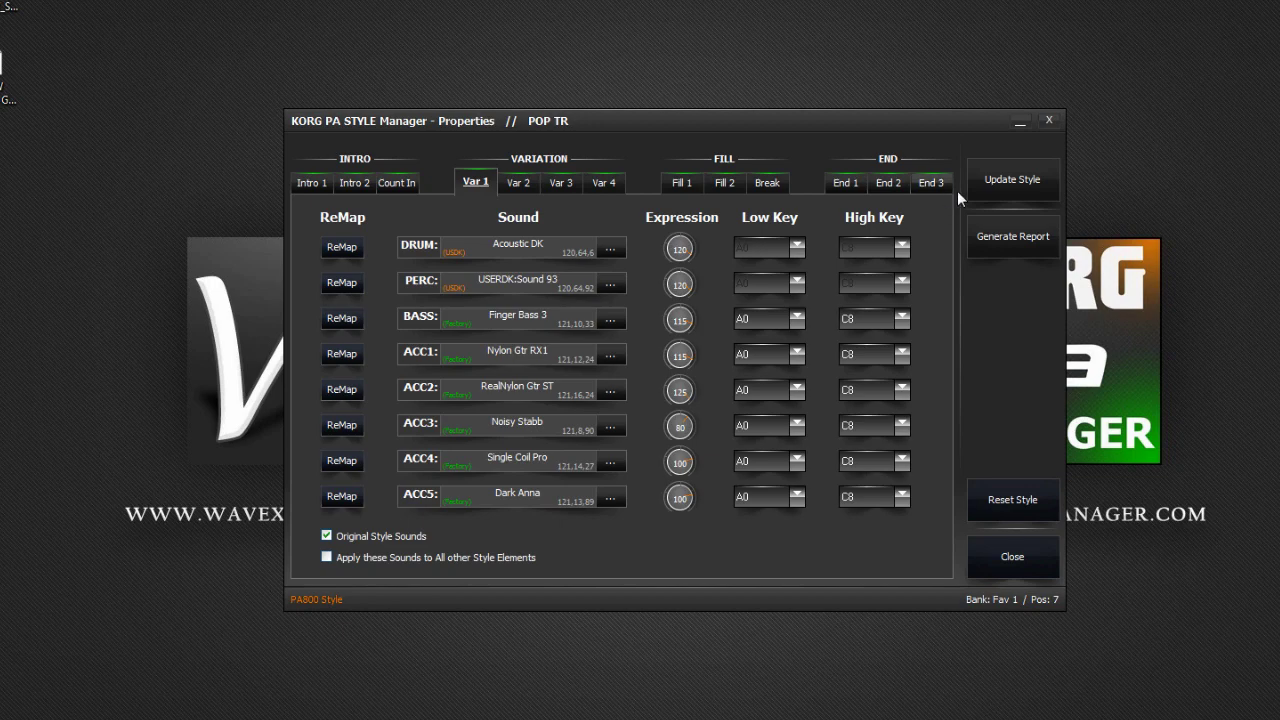
{"action": "left_click", "coordinate": [1048, 120]}
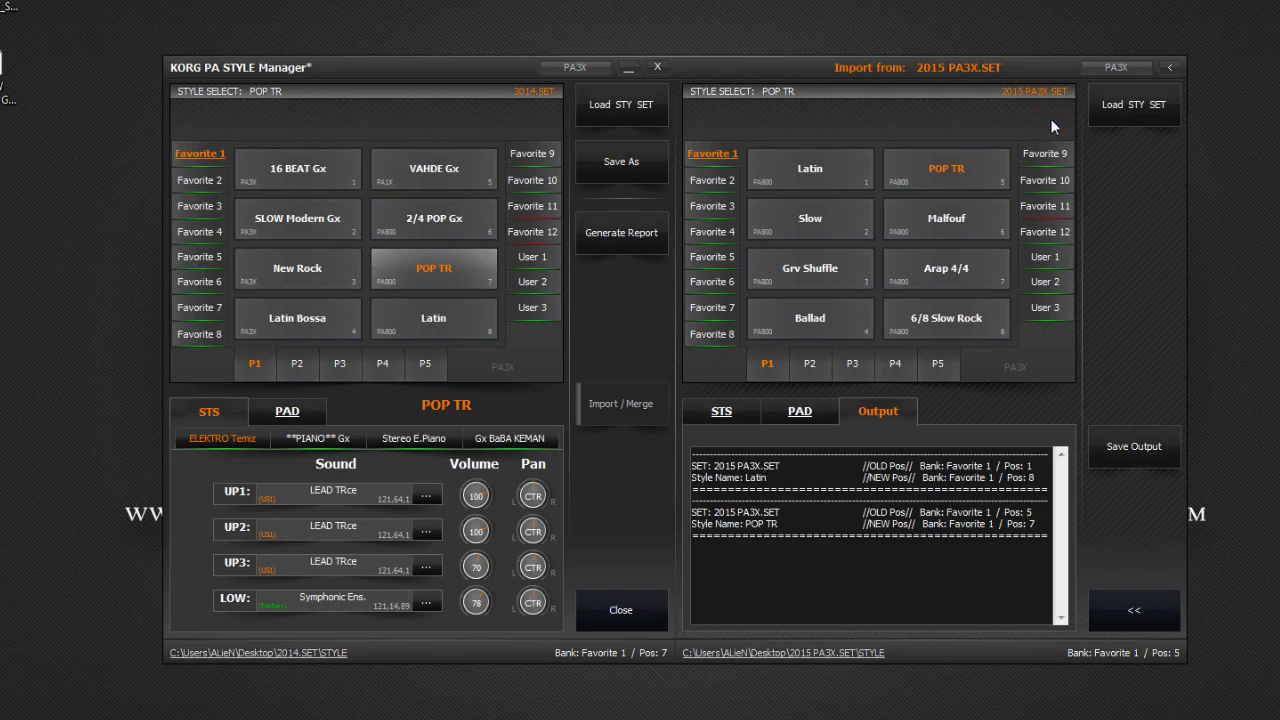